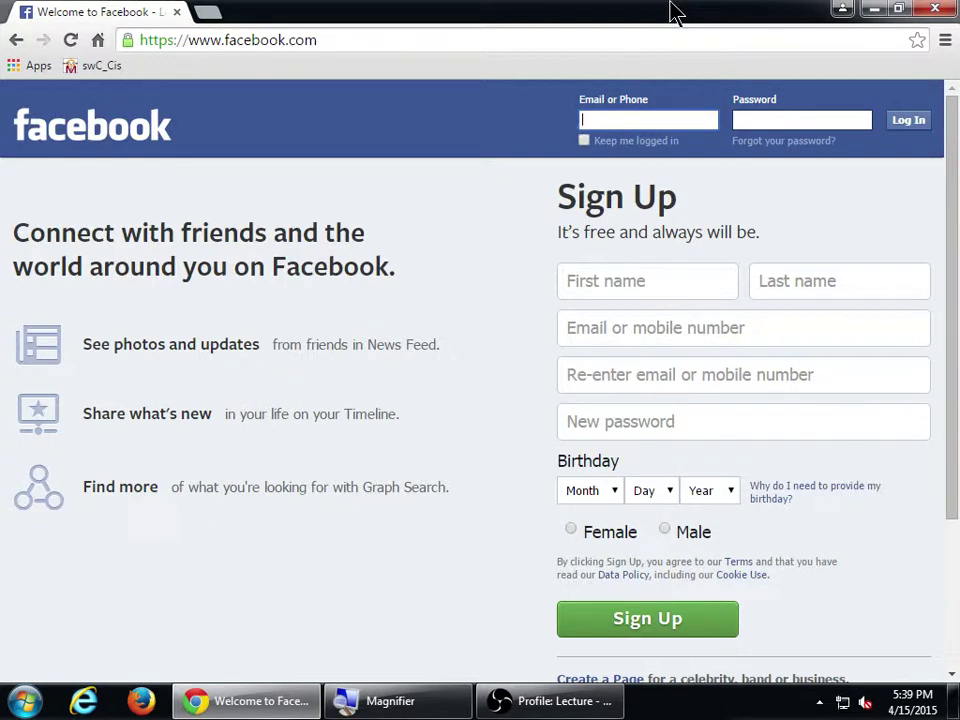
# - Move the browser window aside, switch to Open Broadcaster Software, reposition its window and select the Monitor Capture source
pyautogui.moveTo(675, 14); pyautogui.dragTo(290, 52)
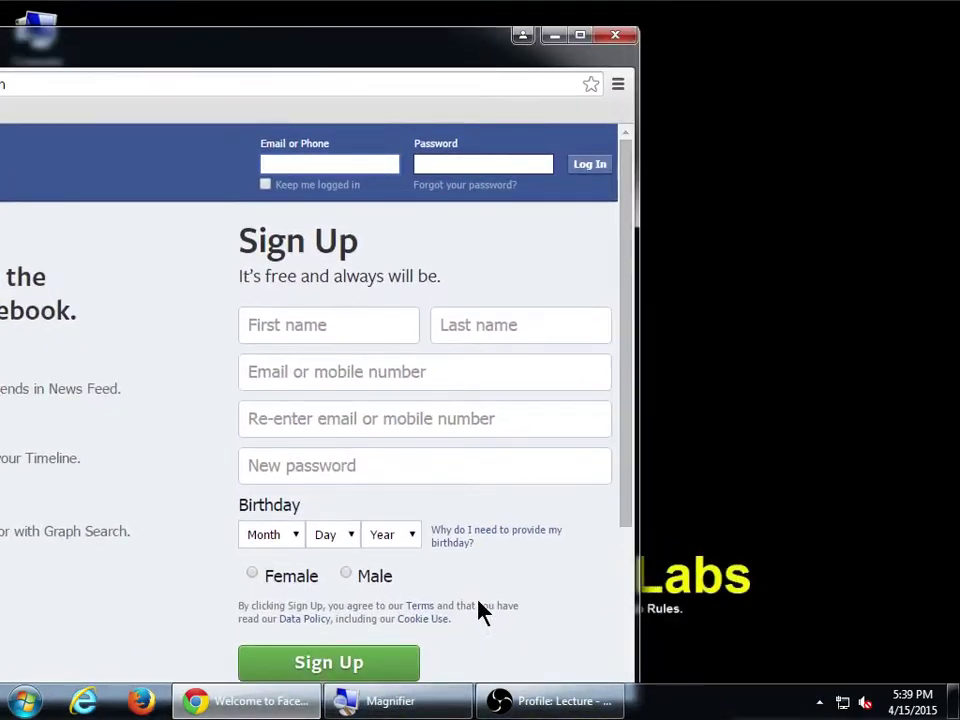
pyautogui.click(544, 699)
pyautogui.moveTo(399, 82); pyautogui.dragTo(807, 137)
pyautogui.click(802, 557)
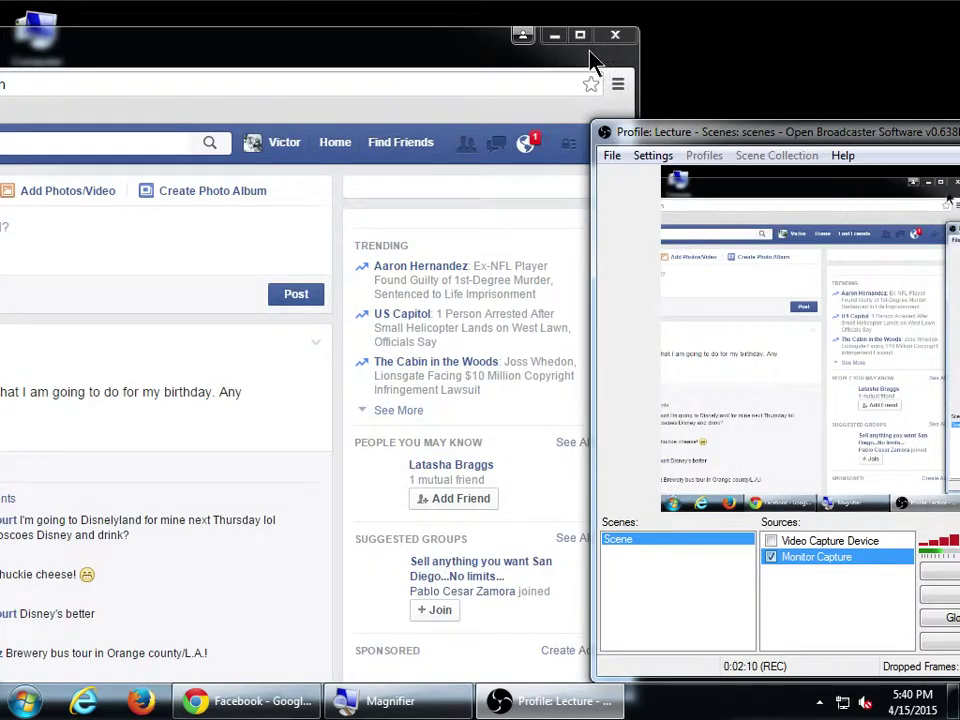
# - Return to the browser, maximize its window and decline saving the password for the site
pyautogui.click(580, 35)
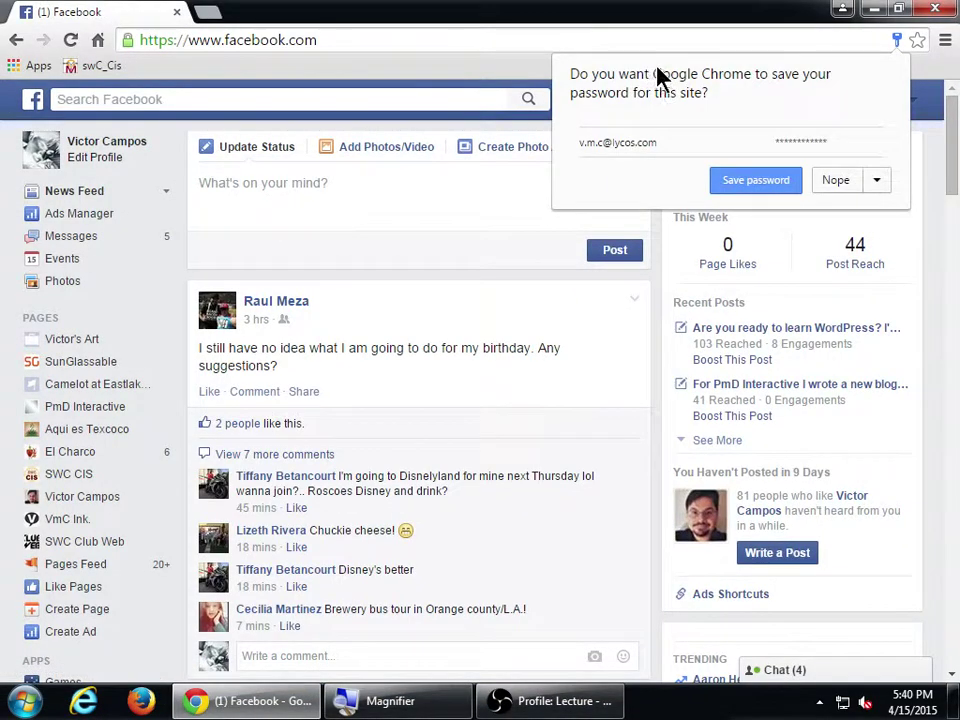
pyautogui.click(845, 180)
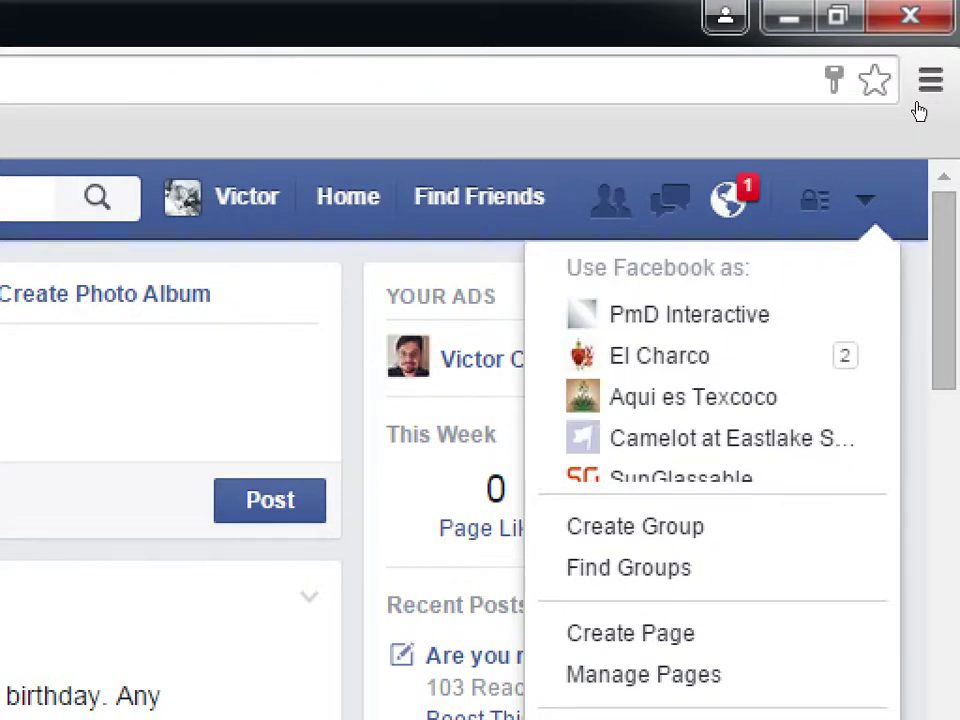
# - Switch to using Facebook as the Victor's Art page
pyautogui.press('Down')
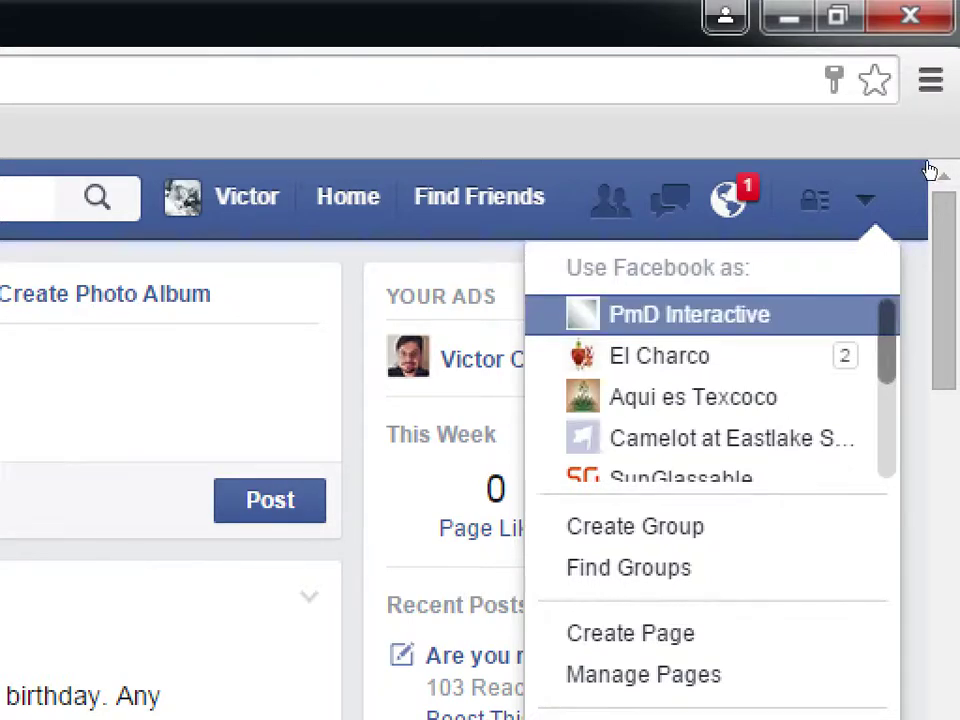
pyautogui.press('Down')
pyautogui.scroll(-5, 930, 176)
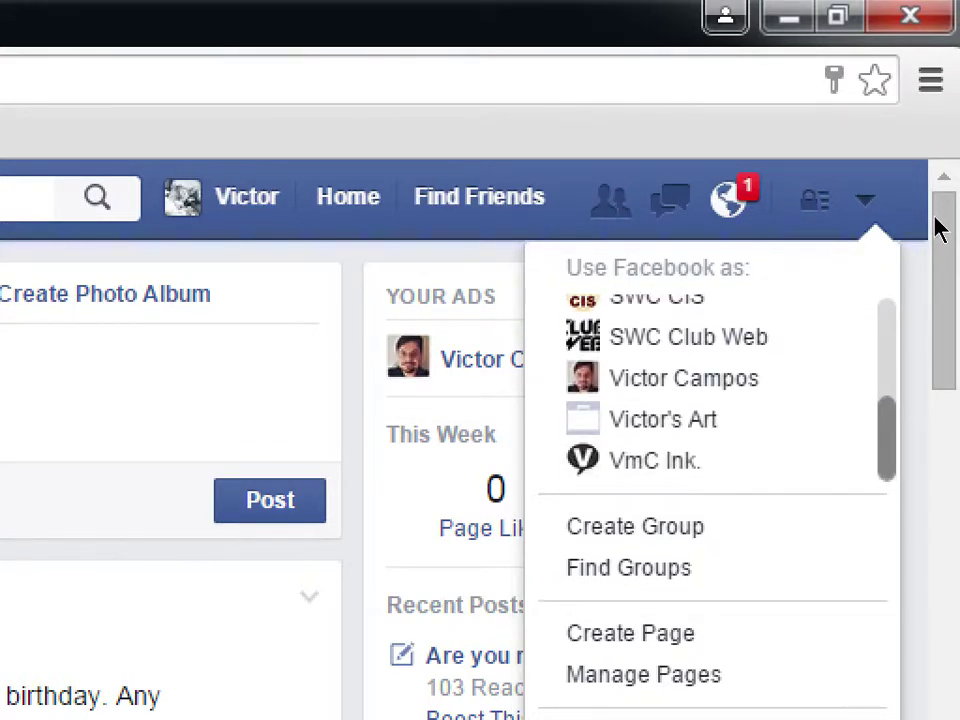
pyautogui.press('Up')
pyautogui.scroll(5, 930, 190)
pyautogui.scroll(-5, 928, 158)
pyautogui.press('Down')
pyautogui.press('Up')
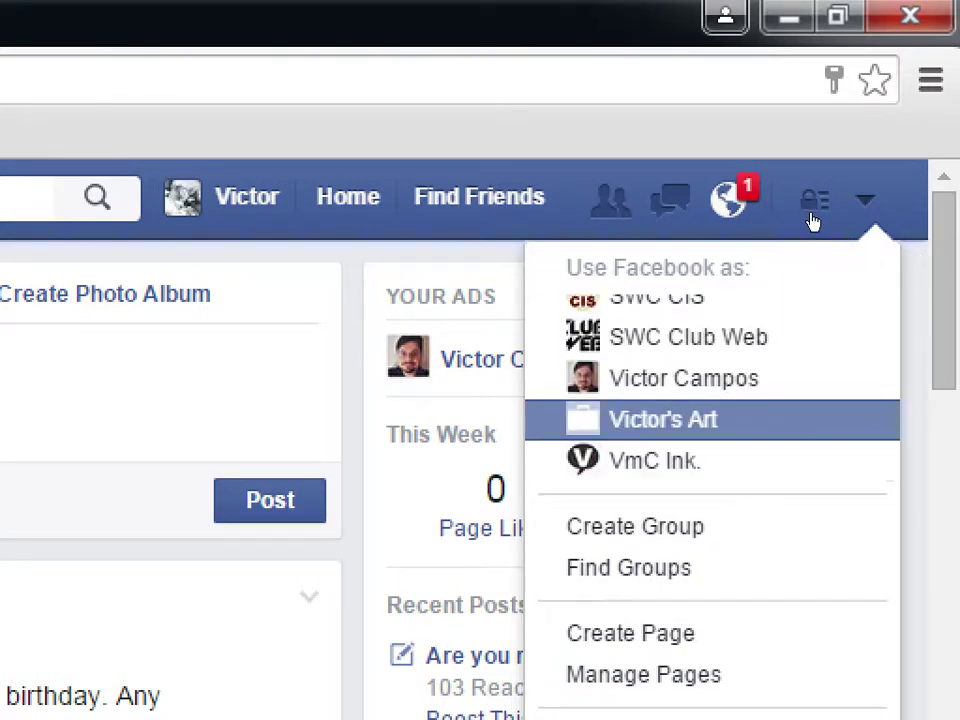
pyautogui.press('Return')
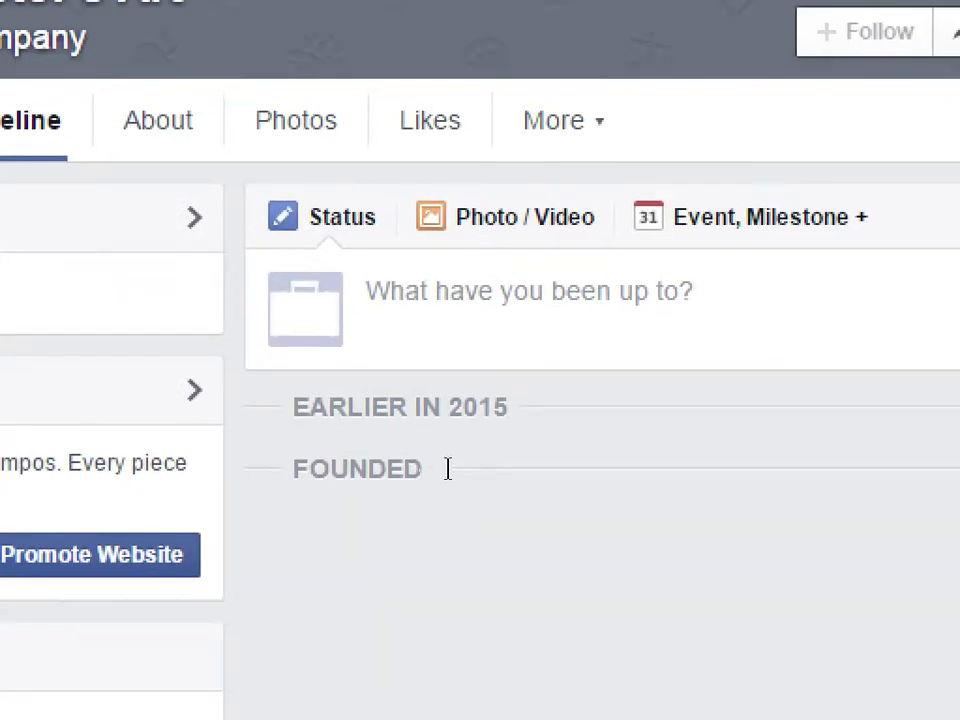
# - Publish the status "Glad to be on Facebook!" on the page's timeline
pyautogui.click(431, 456)
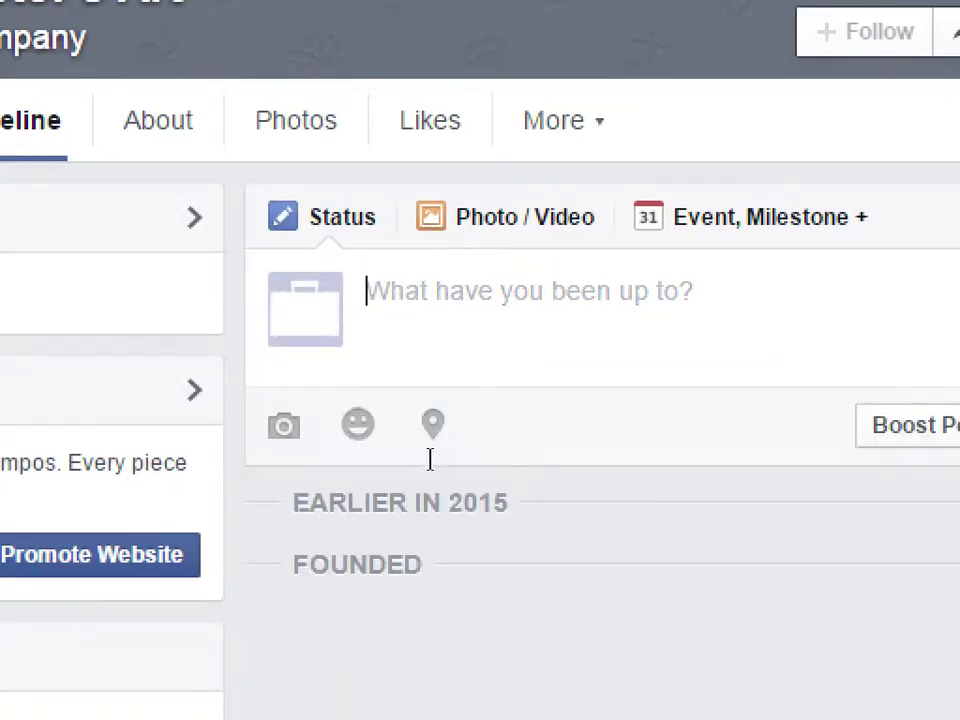
pyautogui.write('Glad to b')
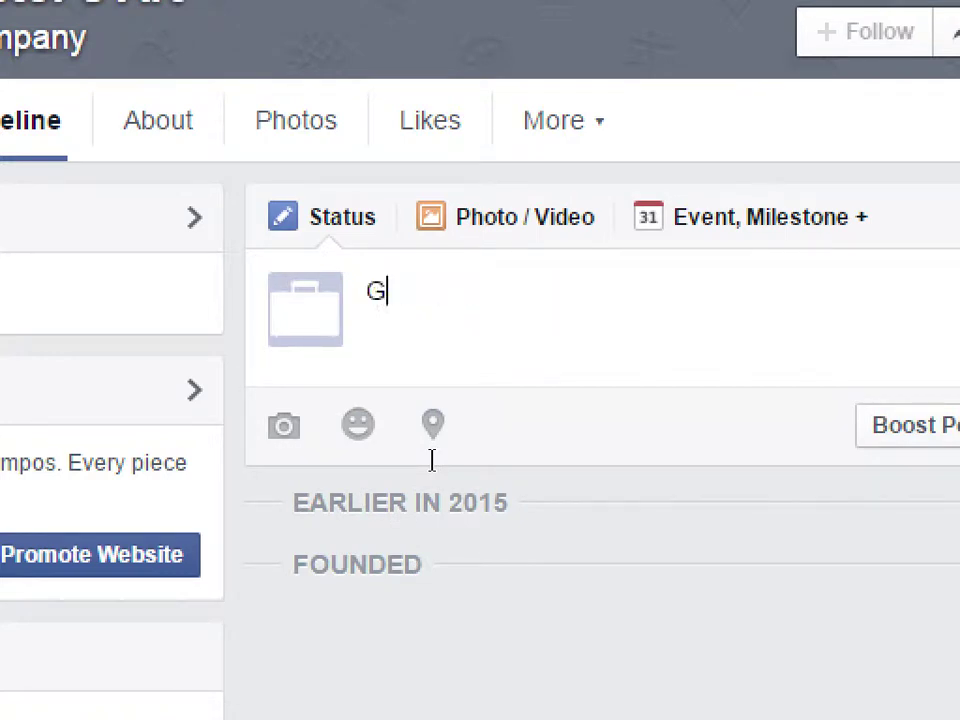
pyautogui.write('e on Facebook!')
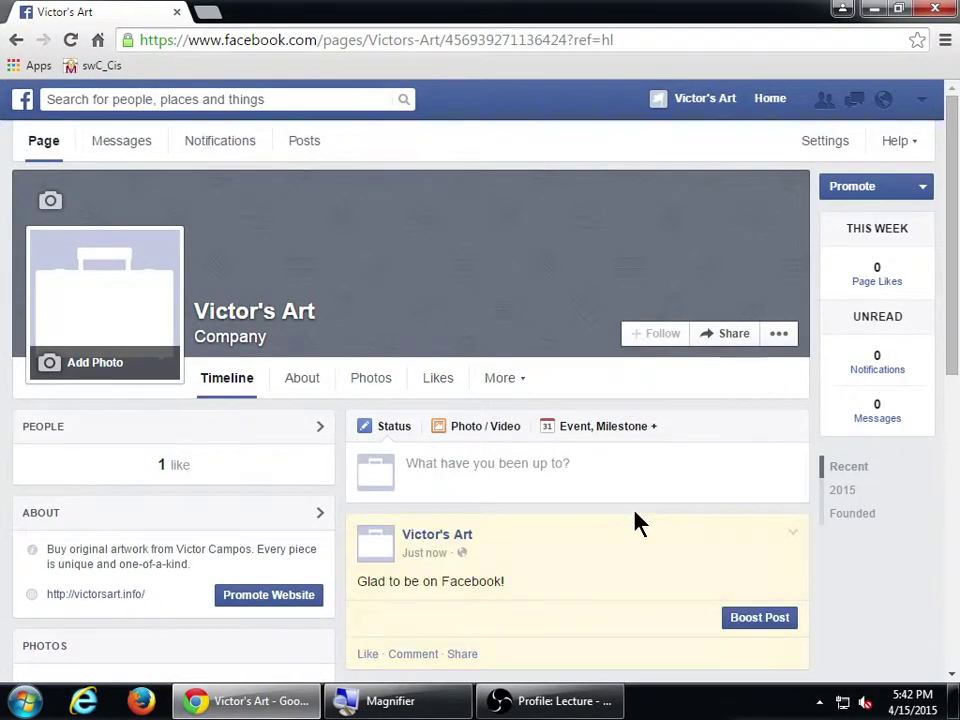
# - Write "Sale this Saturday" as the text of a new status, replacing any placeholder text
pyautogui.scroll(-1, 574, 555)
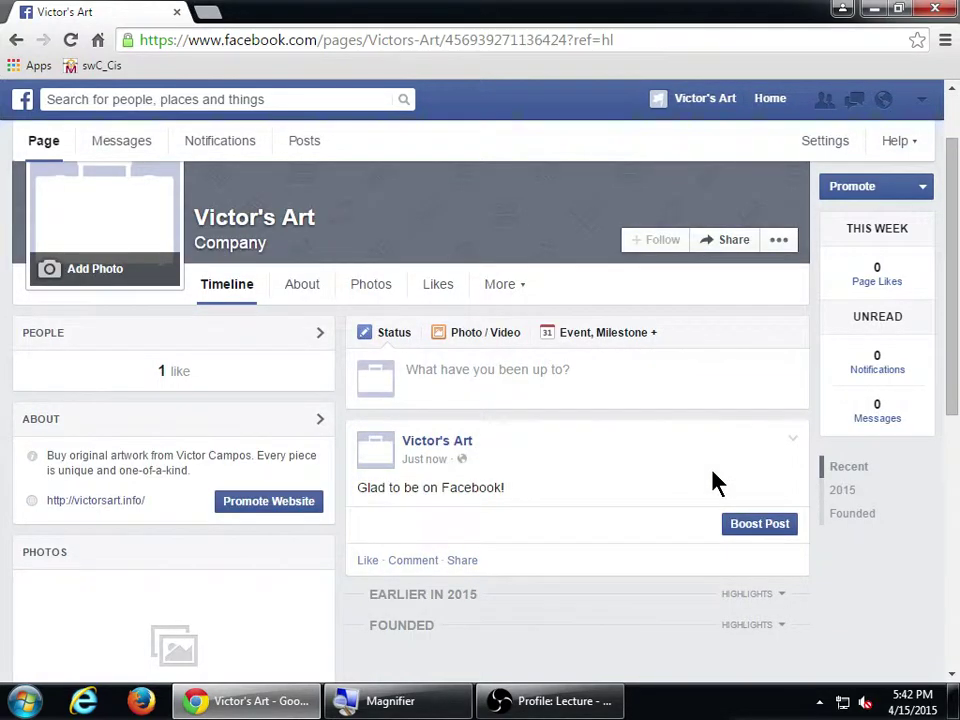
pyautogui.press('super+plus')
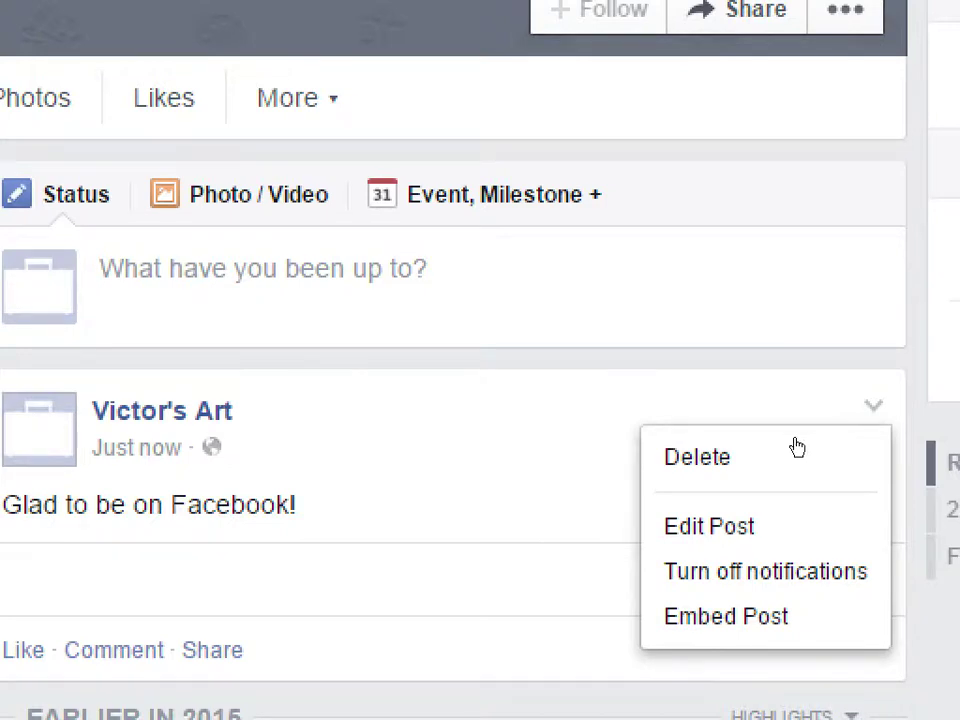
pyautogui.click(522, 380)
pyautogui.write('jkljsdfkl sdfjkljadfs klsdjklsdfklsfdlafs')
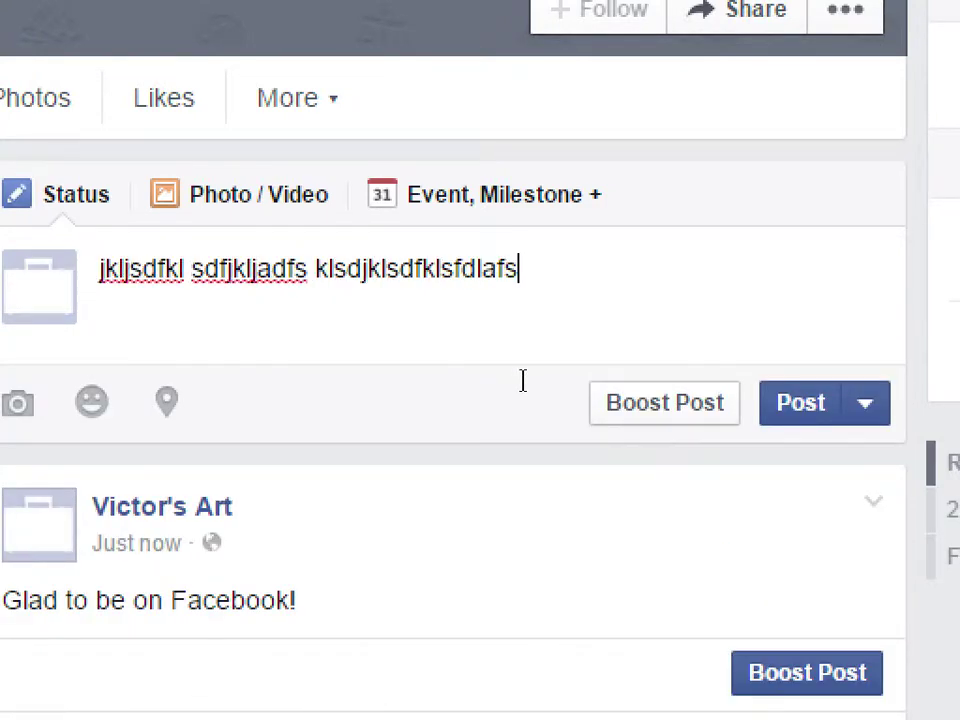
pyautogui.hotkey('ctrl', 'a')
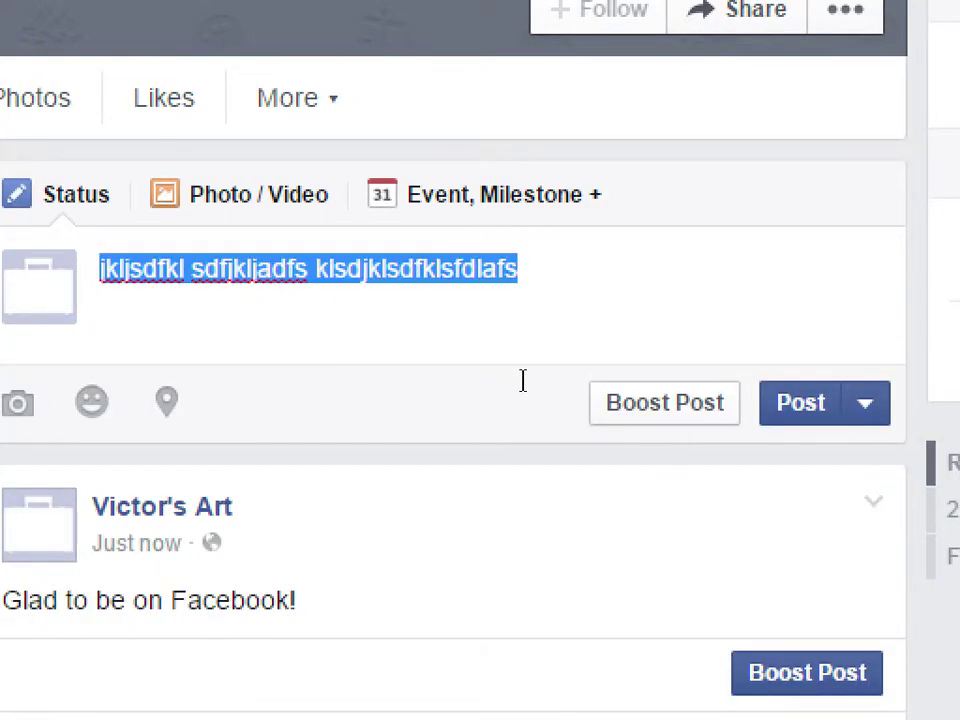
pyautogui.write('Sale this Sa')
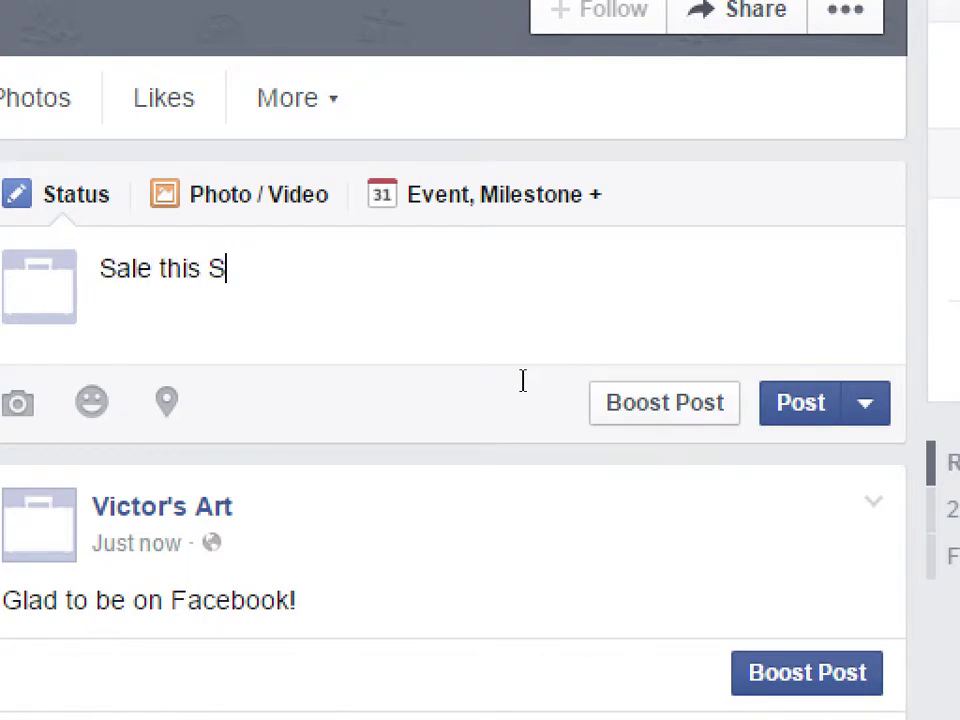
pyautogui.write('turday')
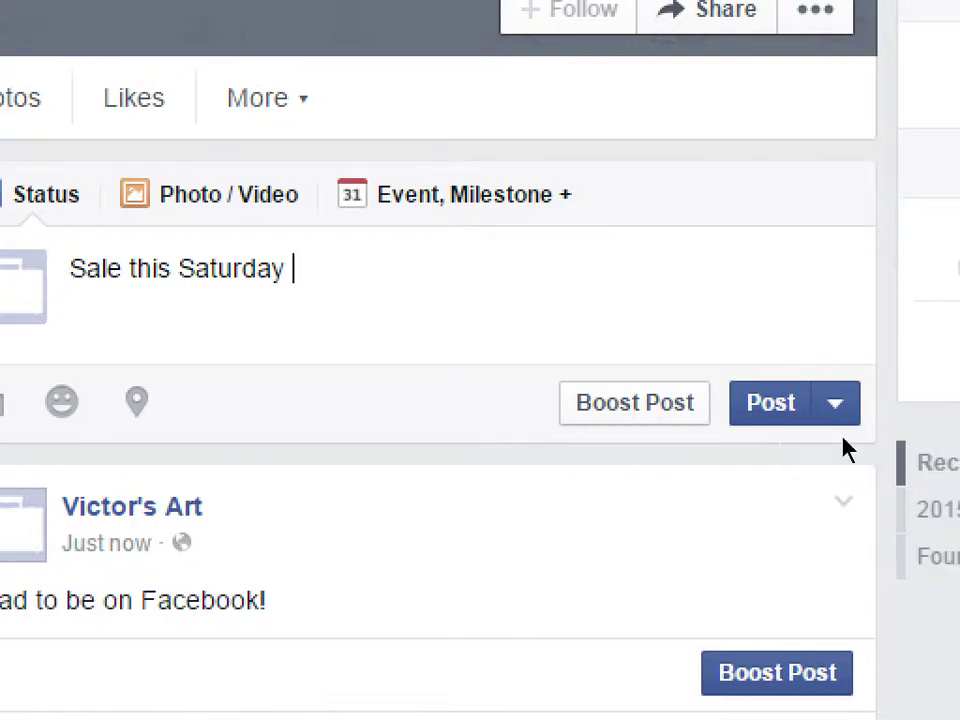
# - Choose to schedule the sale status instead of publishing it immediately, and set its publish date to 4/17/2015
pyautogui.click(782, 410)
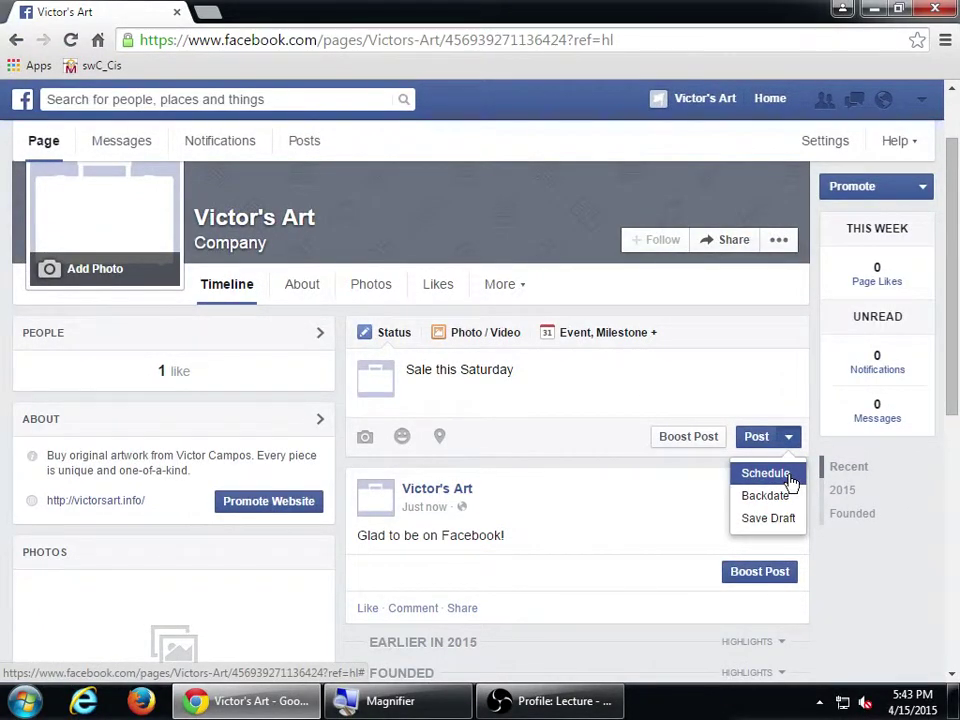
pyautogui.click(789, 478)
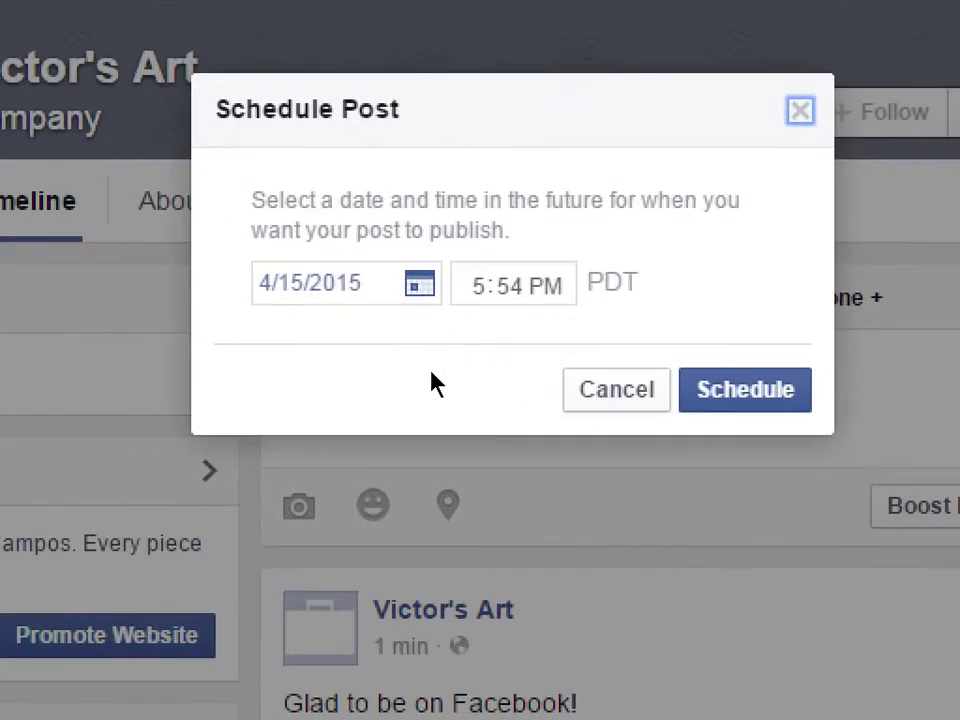
pyautogui.press('Tab')
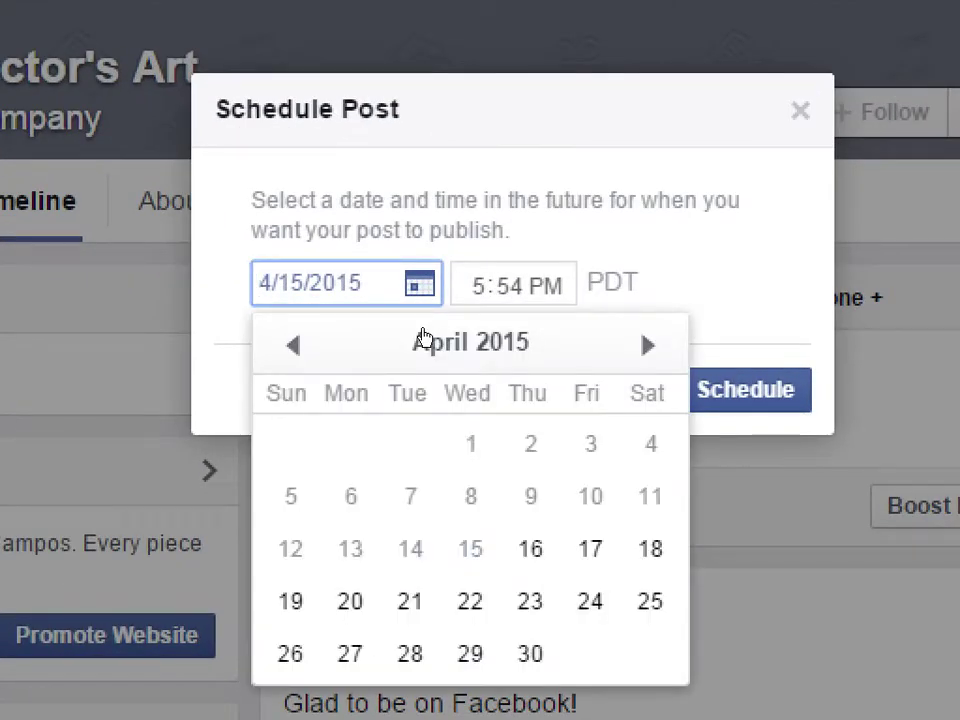
pyautogui.press('Right')
pyautogui.press('Right')
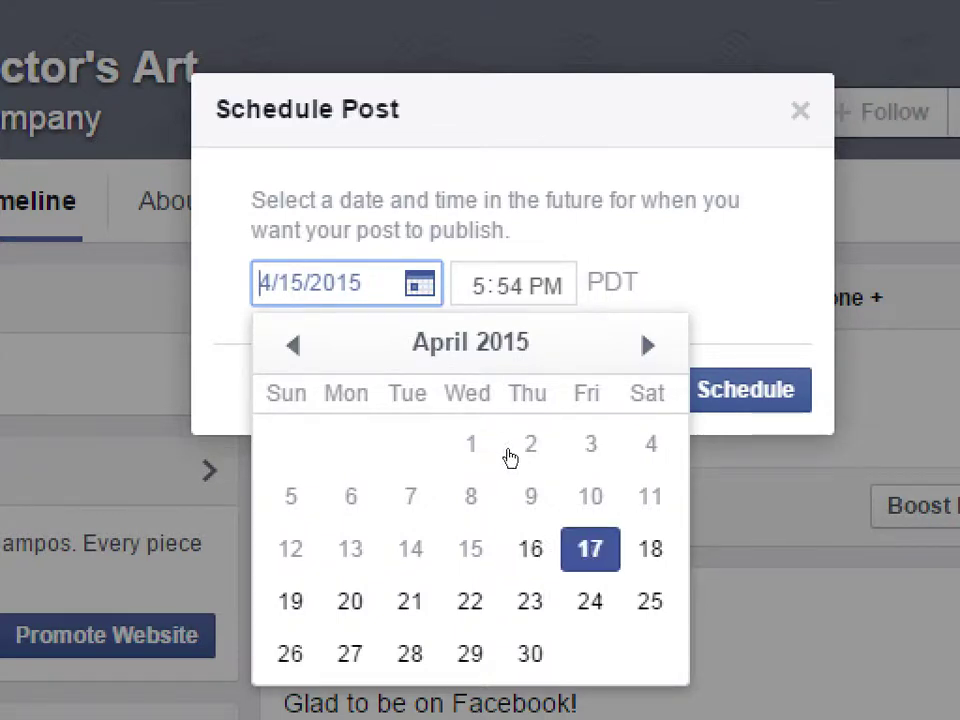
pyautogui.press('Return')
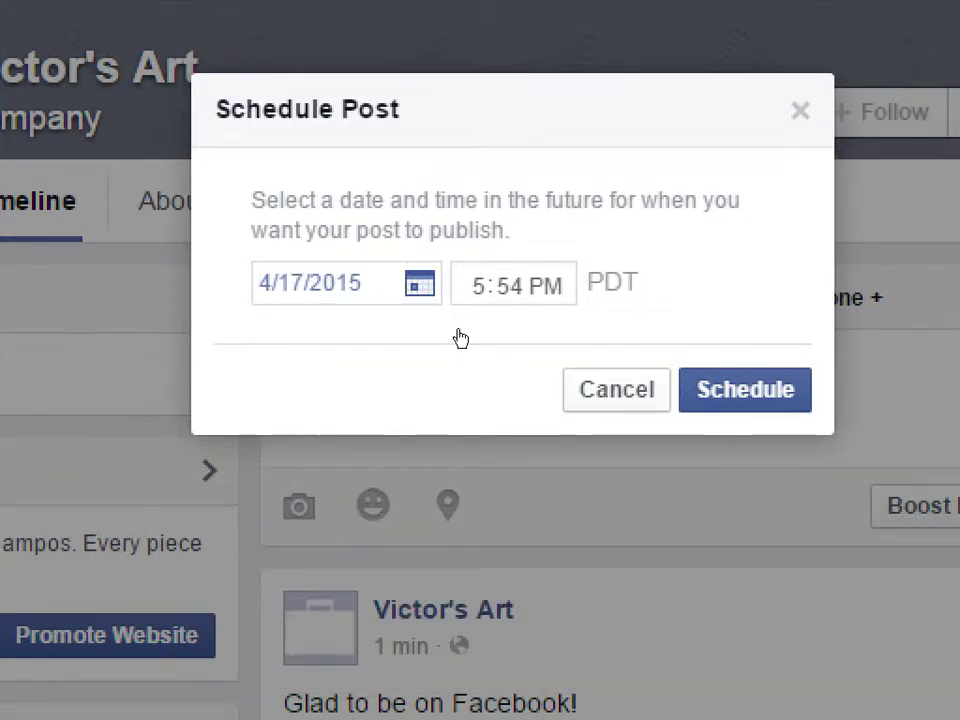
# - Set the publish time to 2:02 PM and schedule the post
pyautogui.press('Tab')
pyautogui.write('2')
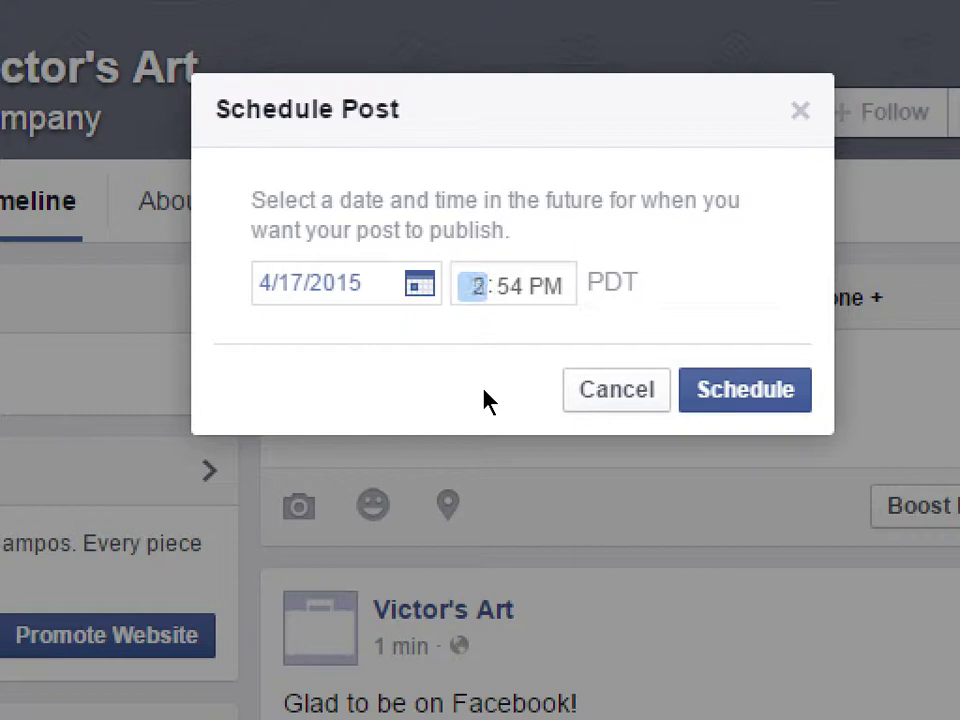
pyautogui.press('Tab')
pyautogui.write('02')
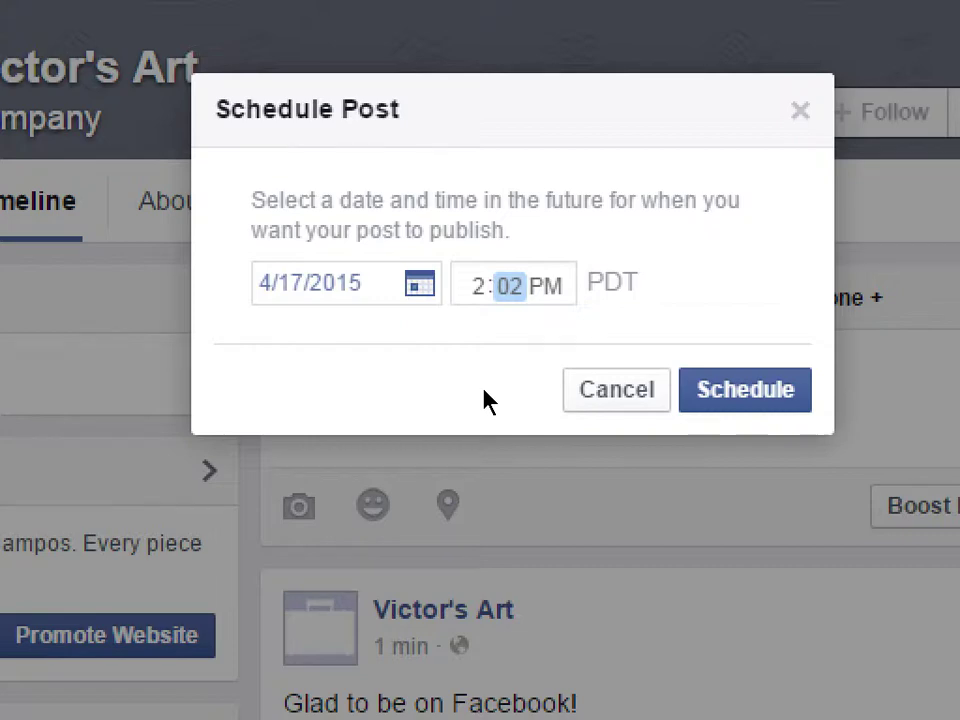
pyautogui.click(576, 380)
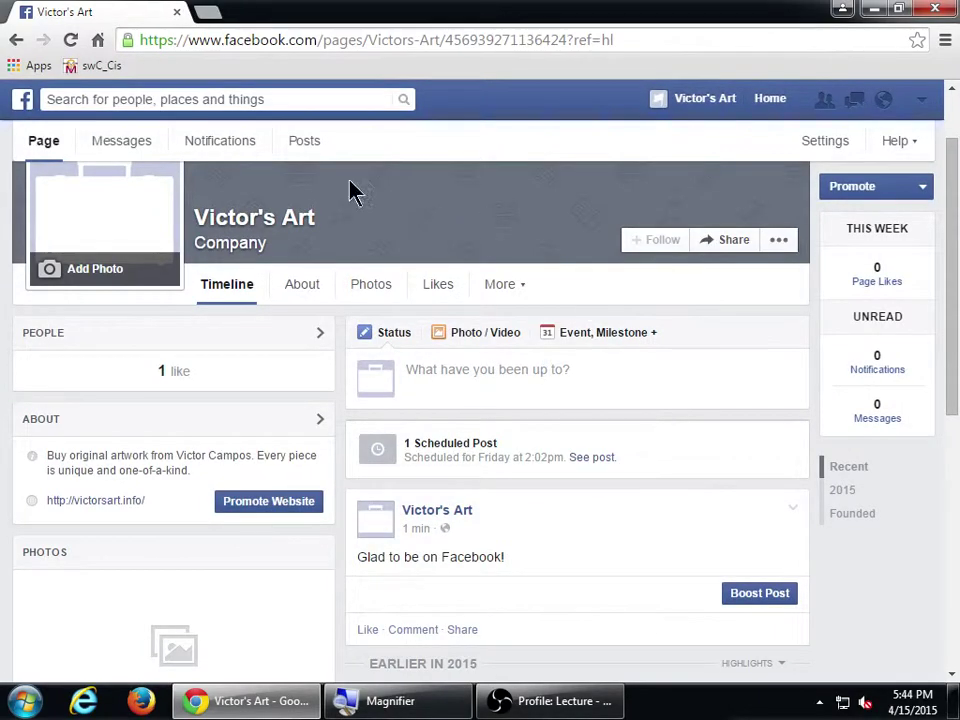
# - Check the page's message inbox and its list of scheduled posts, and return to the page's timeline
pyautogui.click(128, 148)
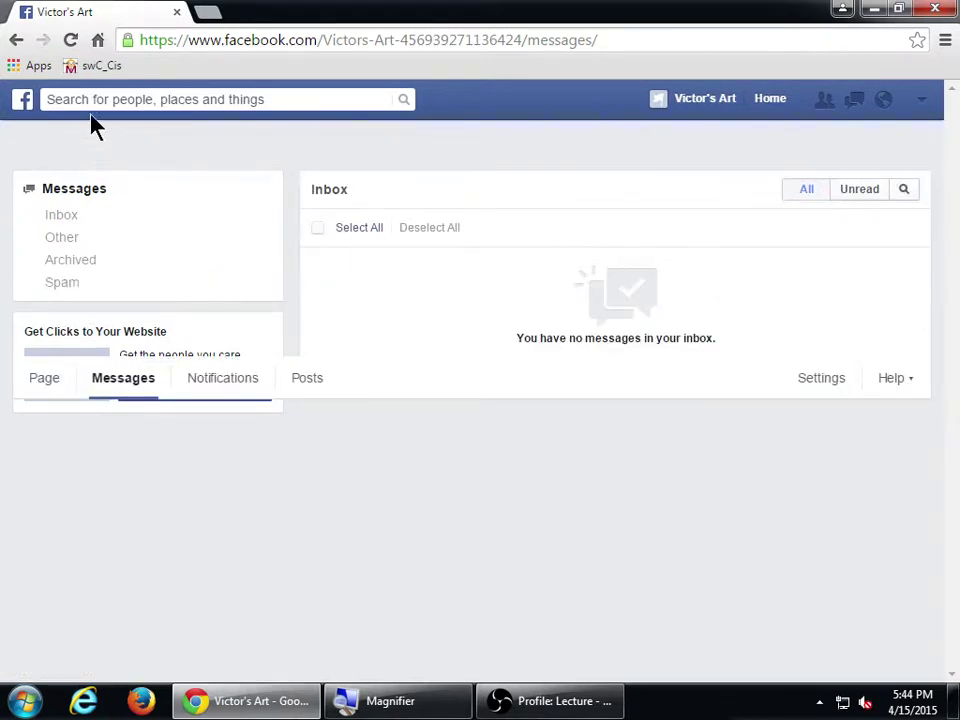
pyautogui.click(16, 40)
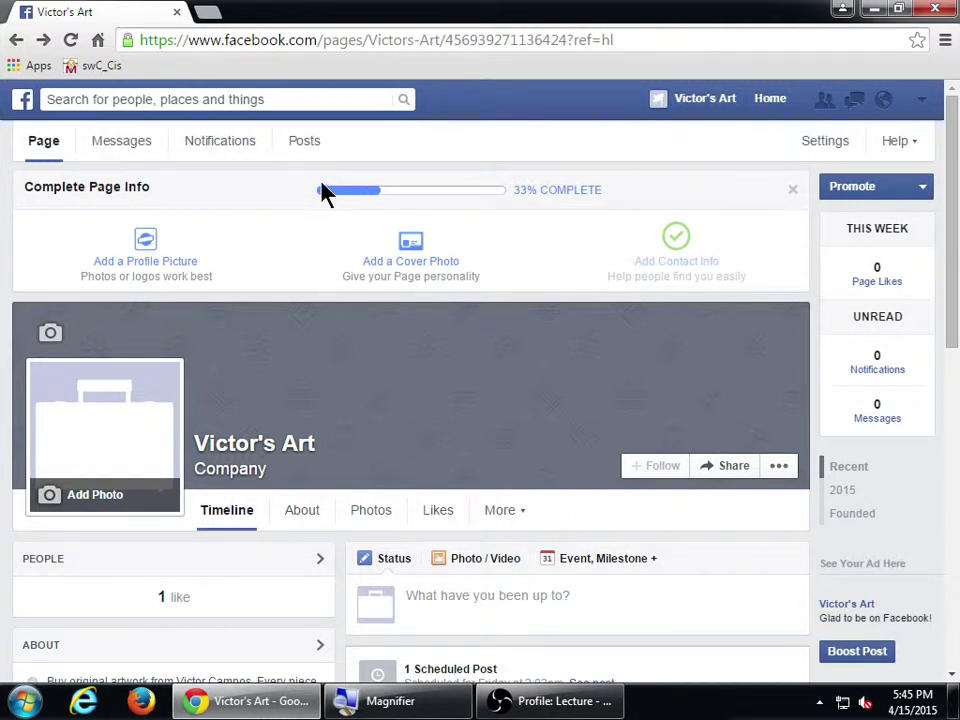
pyautogui.click(302, 146)
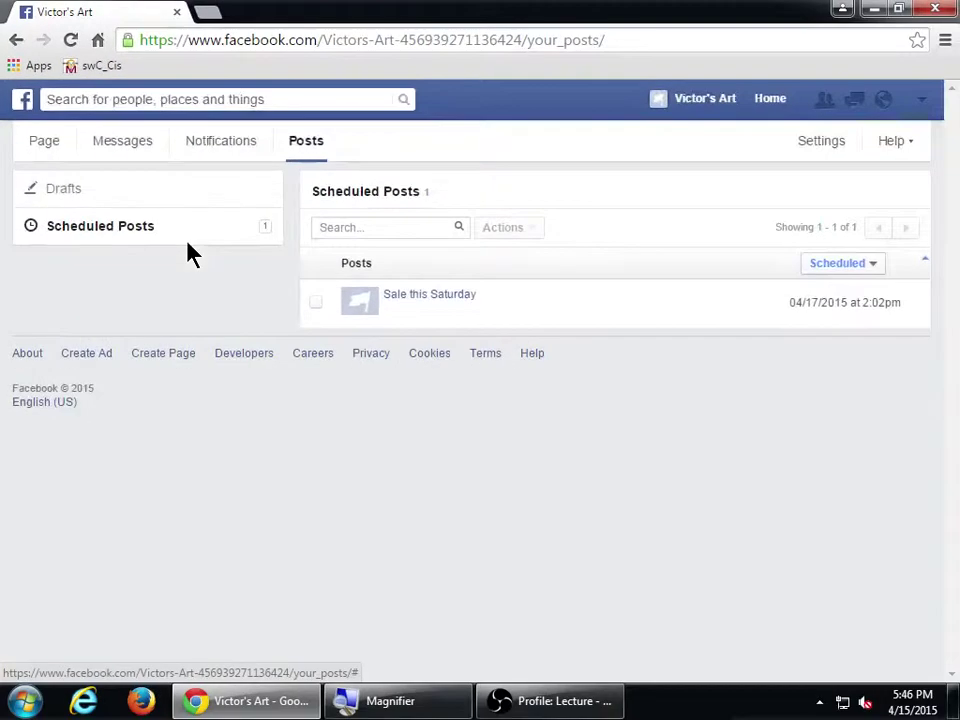
pyautogui.click(45, 145)
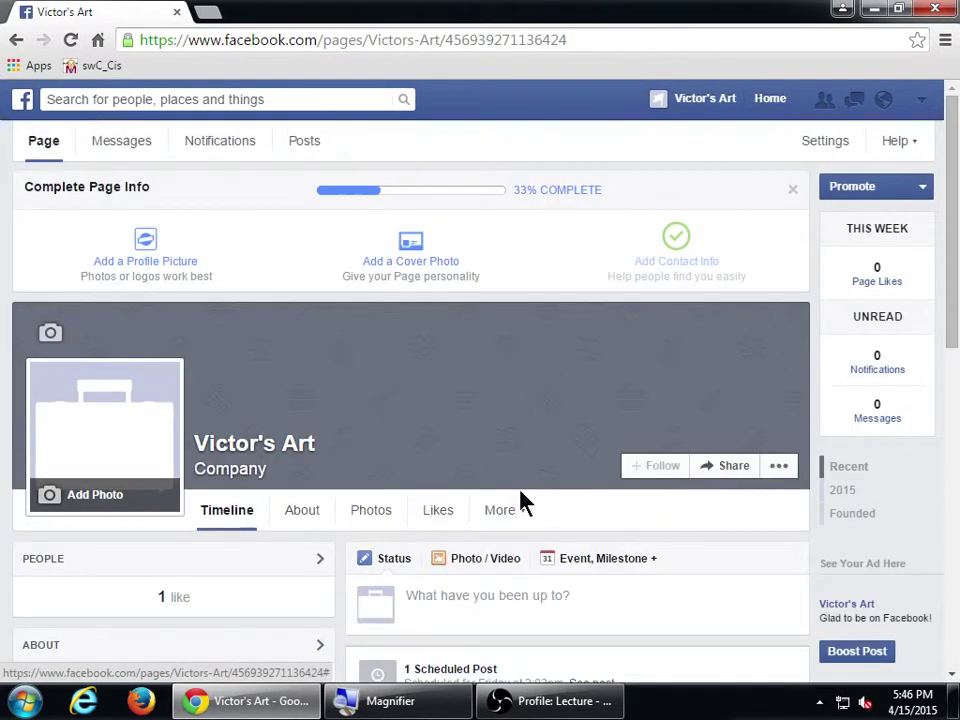
# - Start a photo post on the timeline and attach Koala.jpg from the Sample Pictures folder
pyautogui.scroll(-3, 519, 503)
pyautogui.scroll(-1, 495, 546)
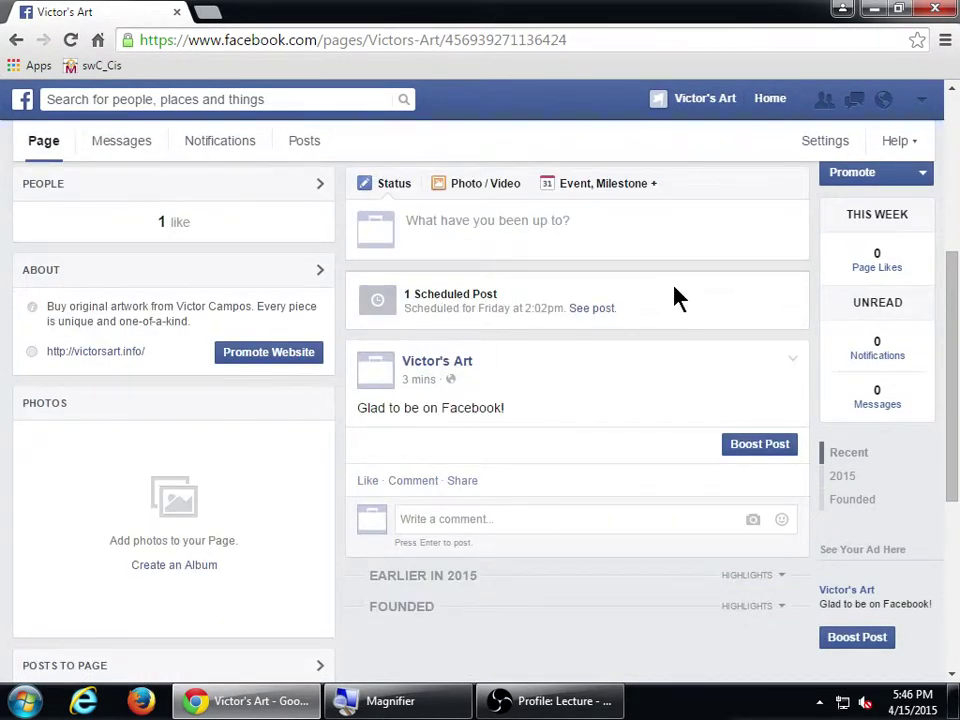
pyautogui.click(476, 206)
pyautogui.click(472, 188)
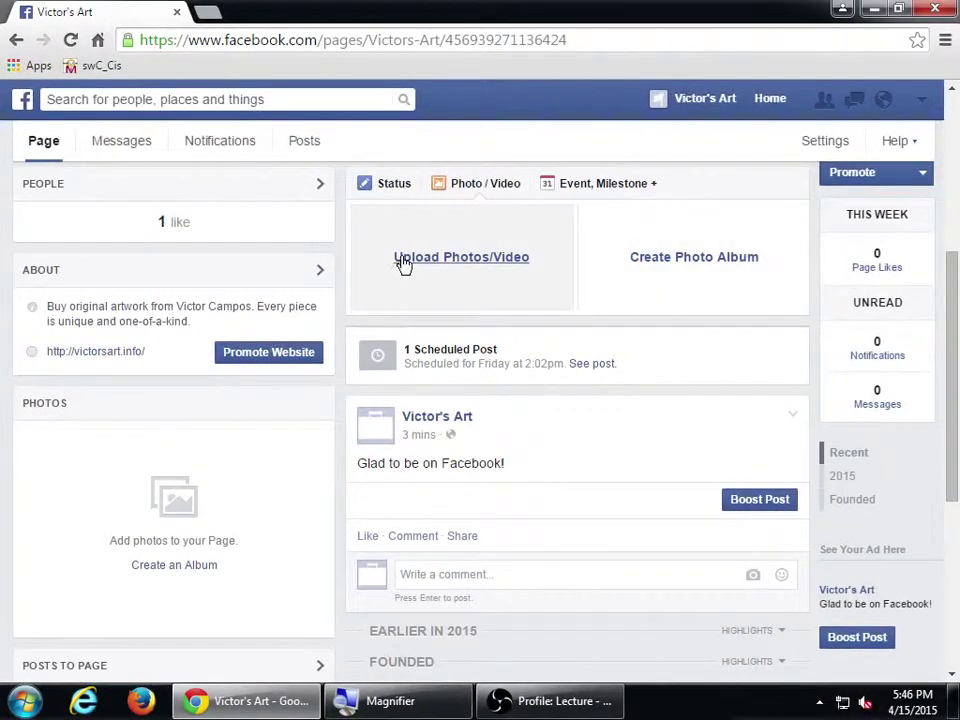
pyautogui.click(404, 266)
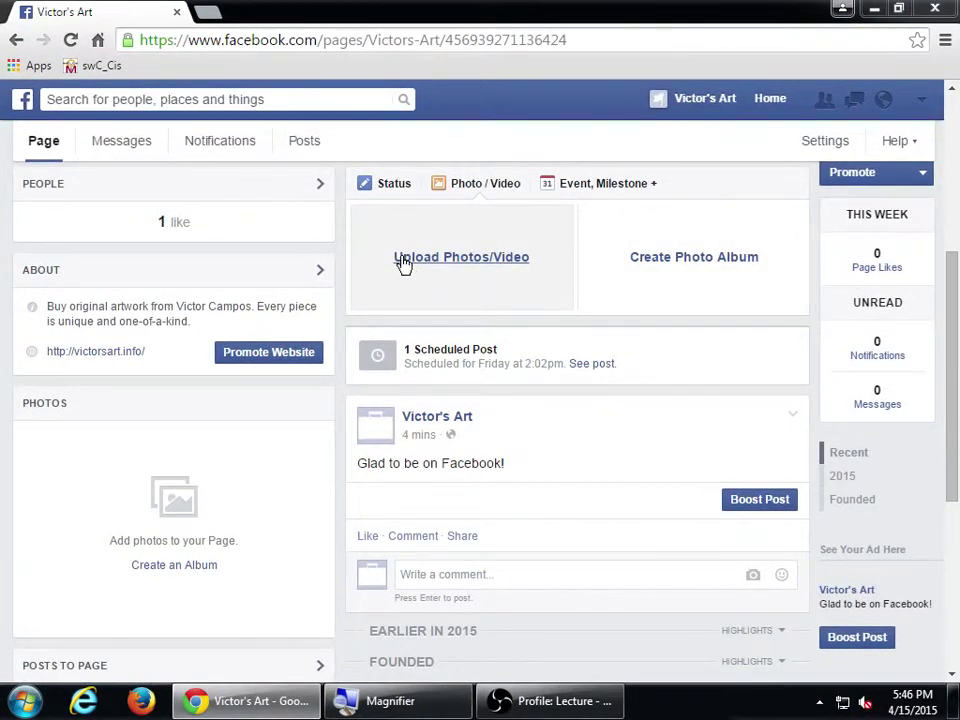
pyautogui.moveTo(144, 214); pyautogui.dragTo(112, 122)
pyautogui.click(90, 285)
pyautogui.doubleClick(318, 200)
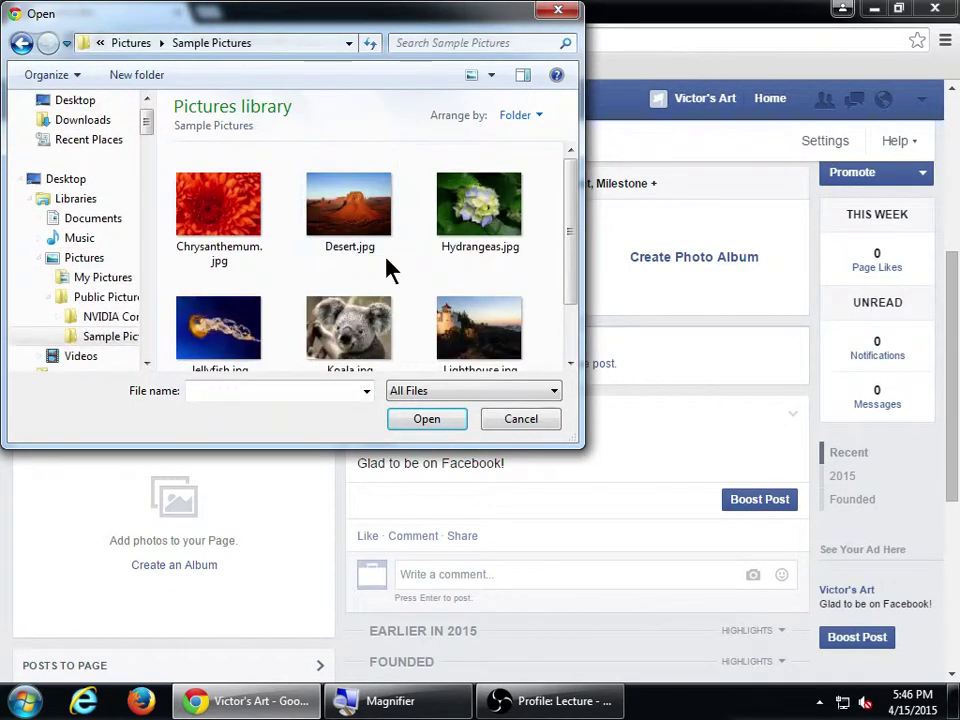
pyautogui.doubleClick(348, 330)
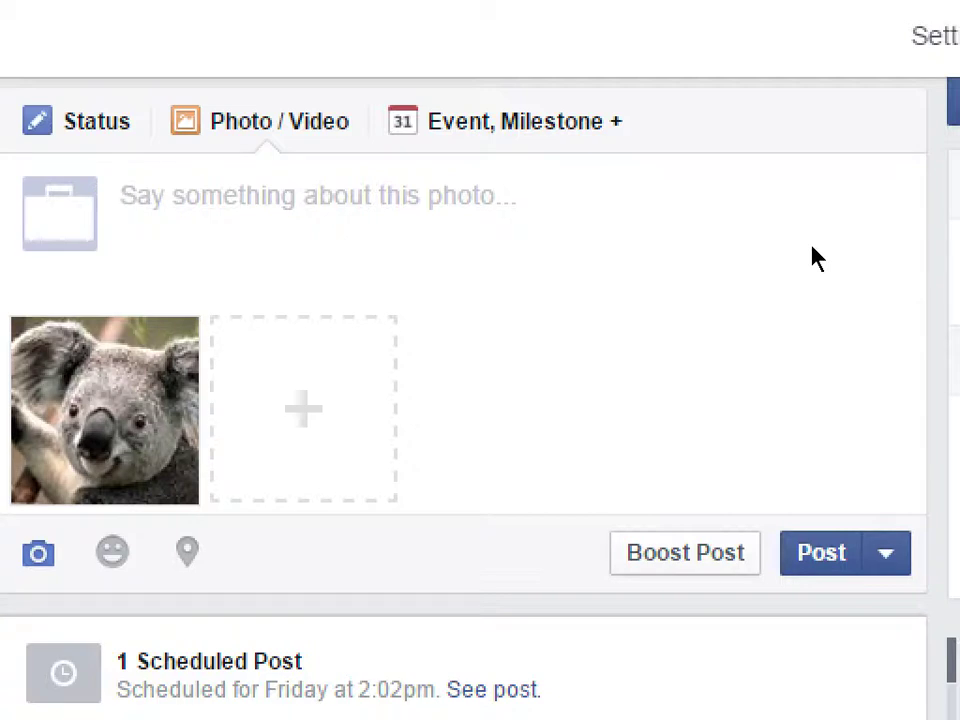
# - Enter "Meet Klara the Koala, our official mascot!" as the caption of the koala photo post
pyautogui.write('Me')
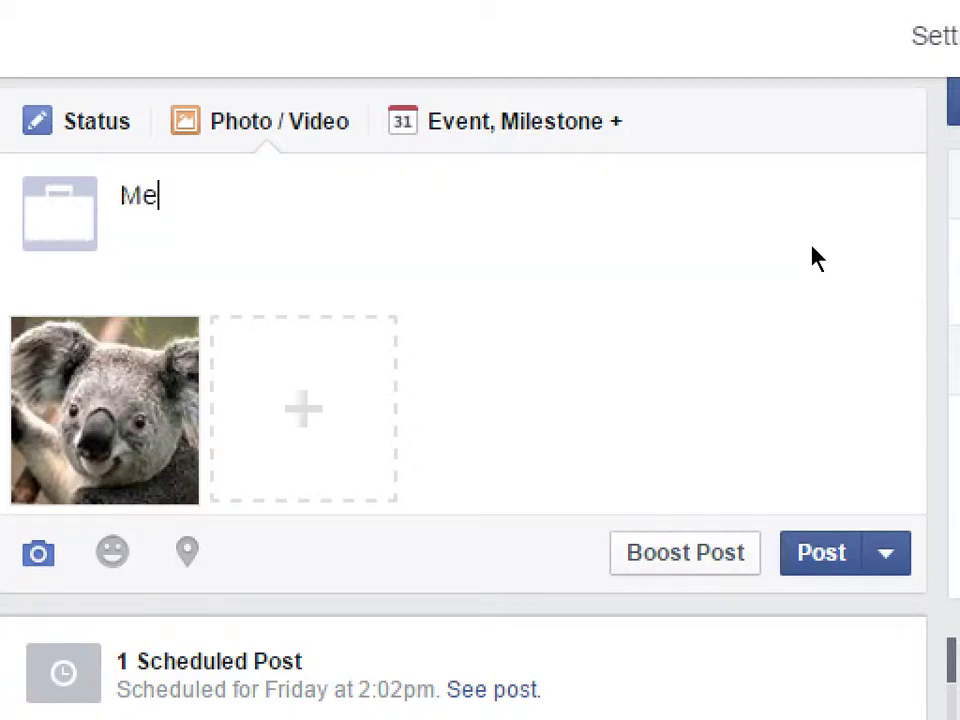
pyautogui.write('et K')
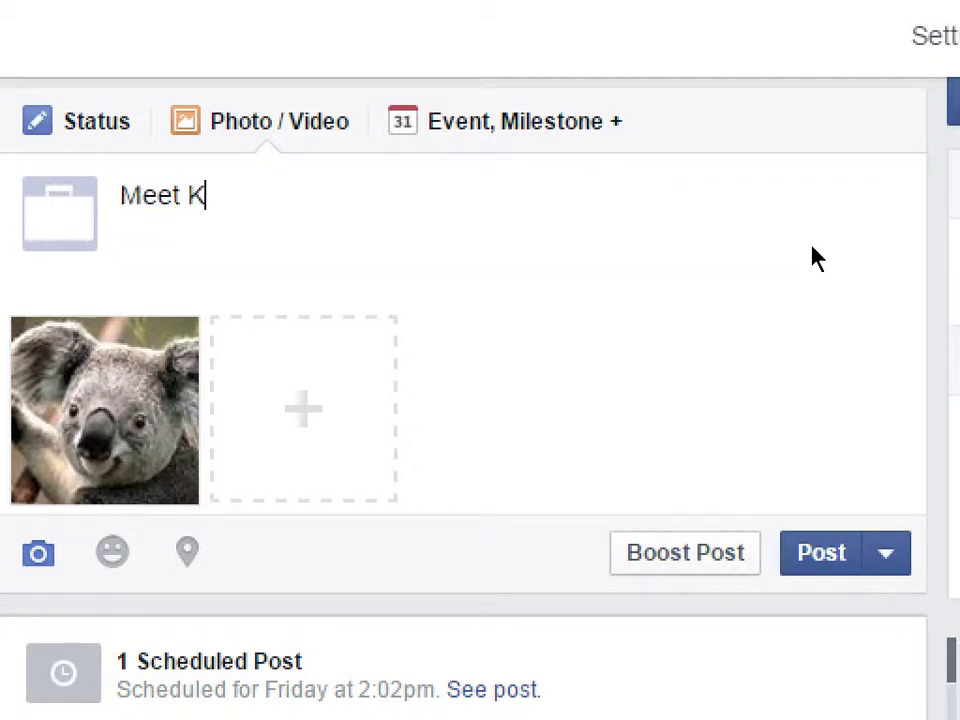
pyautogui.write('lara the Ko')
pyautogui.press('BackSpace')
pyautogui.write('he Koala, our')
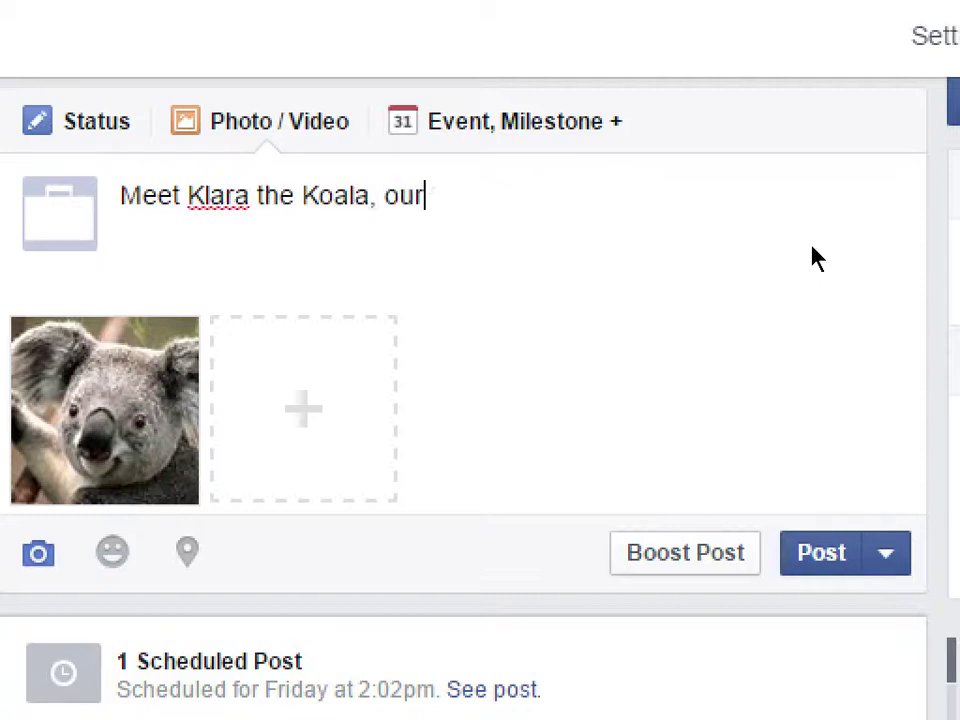
pyautogui.write(' officia')
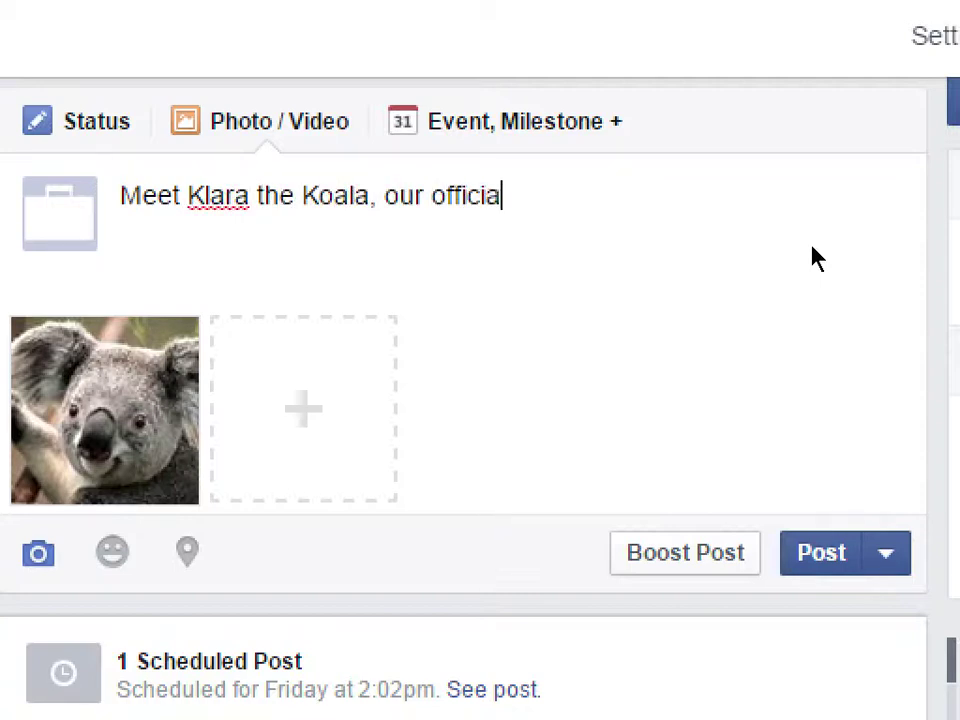
pyautogui.write('l mascot!')
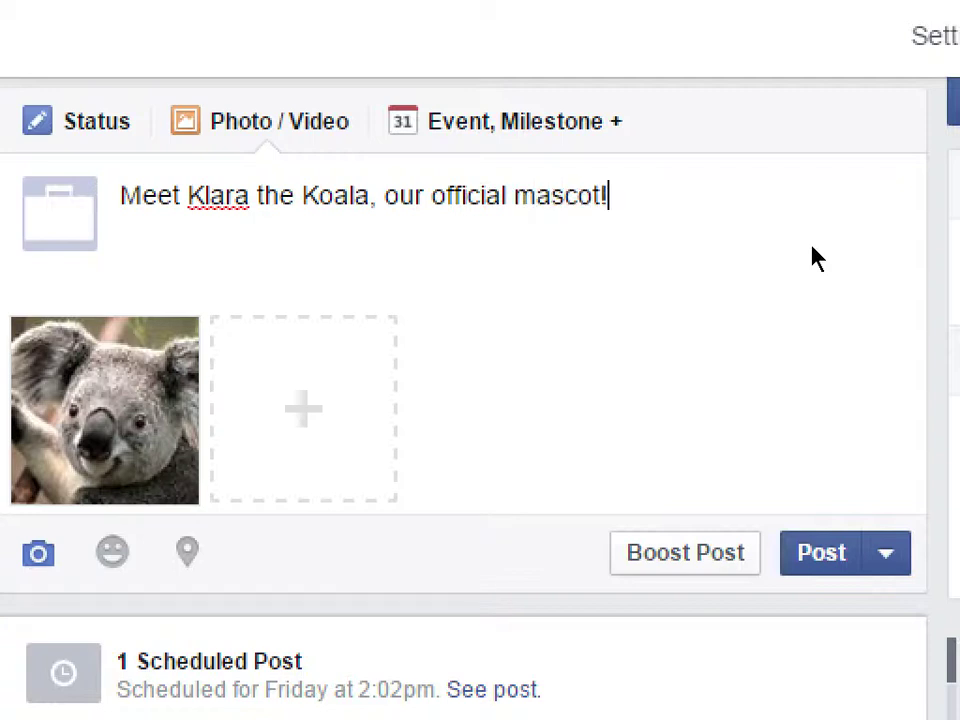
pyautogui.press('Return')
pyautogui.write('gh')
pyautogui.press('BackSpace')
pyautogui.press('BackSpace')
pyautogui.write('htt')
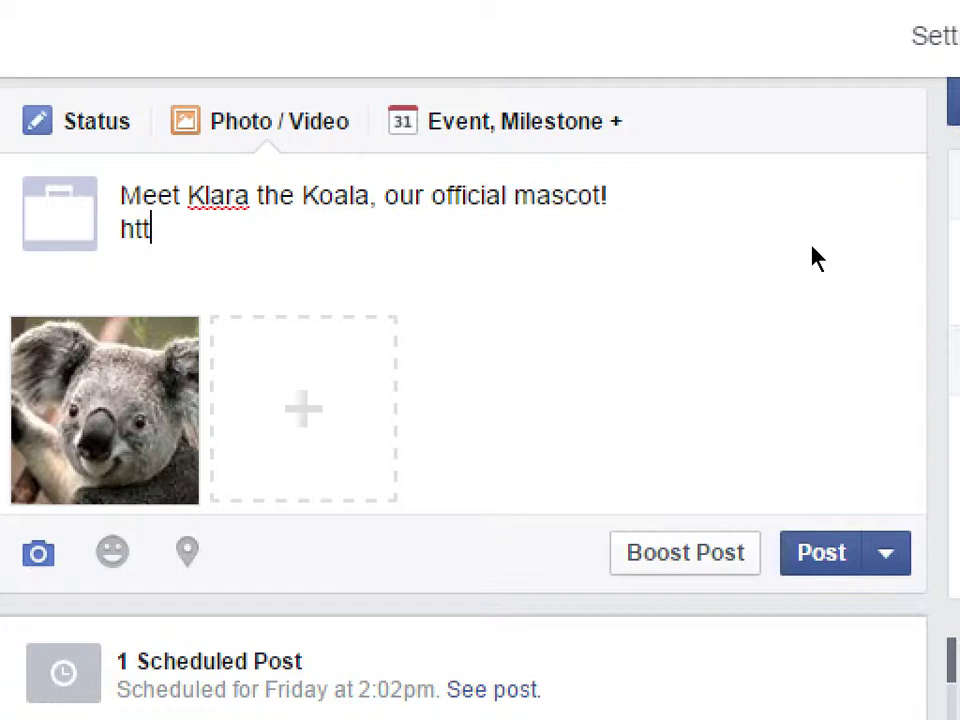
pyautogui.write('p://vic')
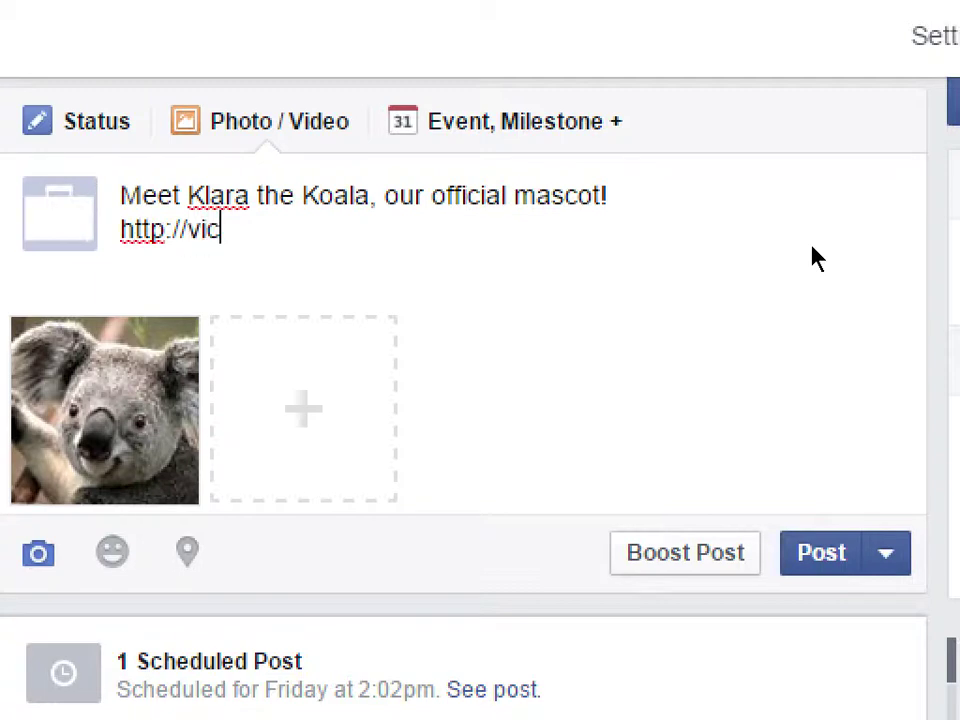
pyautogui.write('torsart.info/abou')
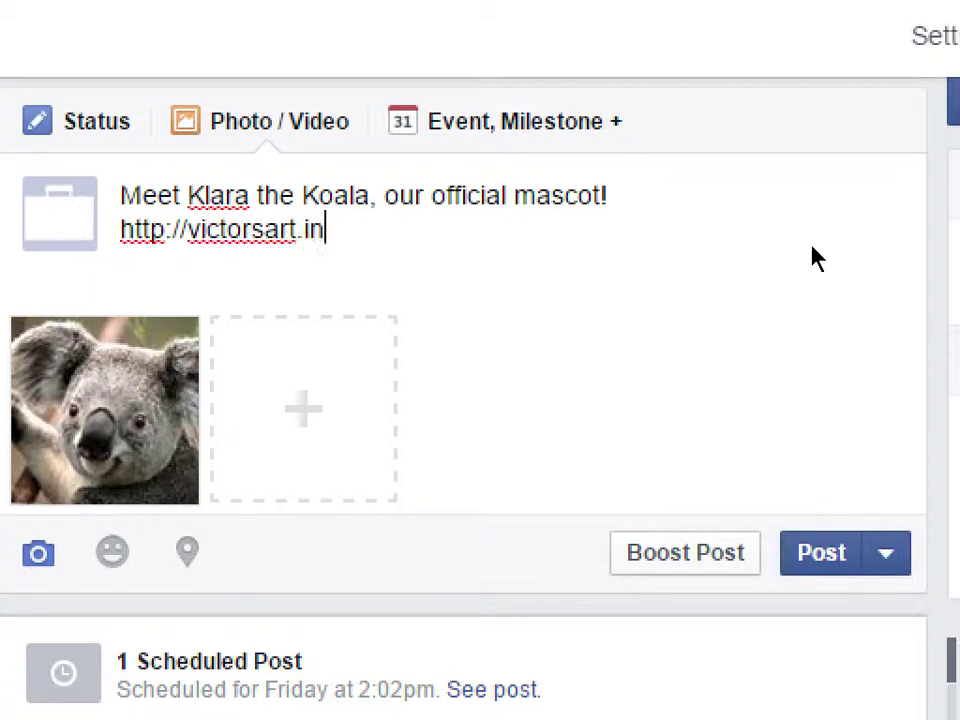
pyautogui.write('t')
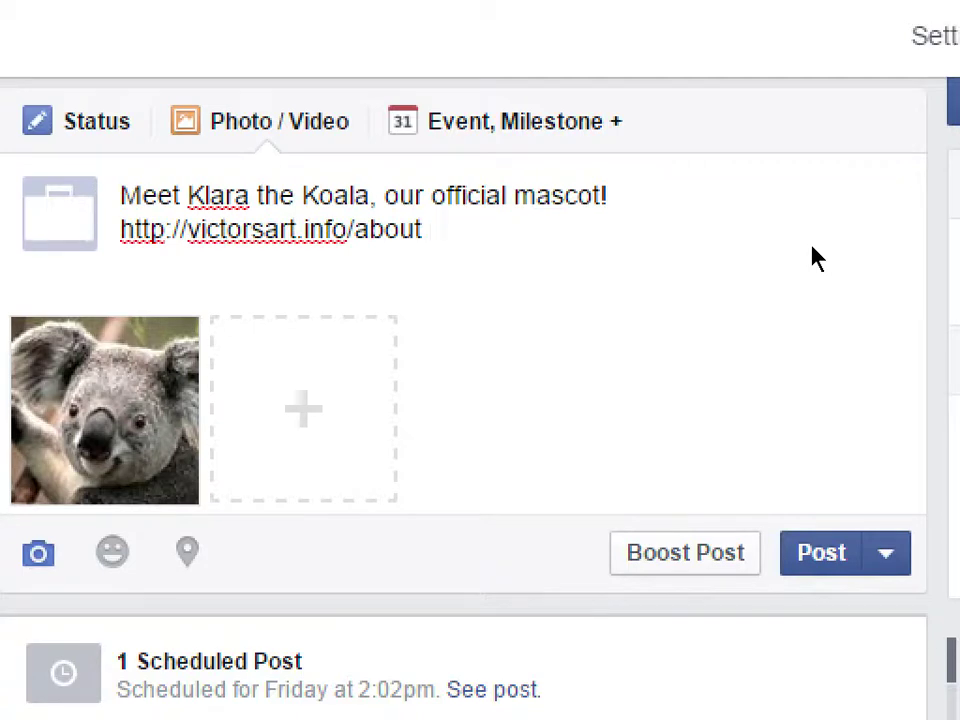
# - Publish the koala photo post and check it among the other posts on the page's timeline
pyautogui.scroll(-4, 639, 454)
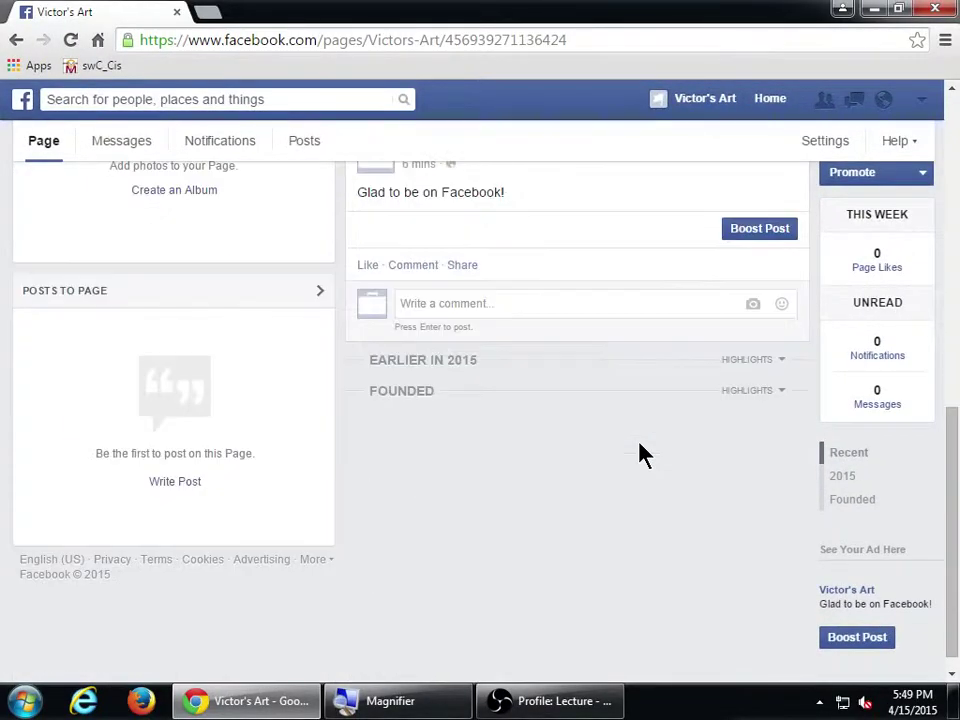
pyautogui.scroll(2, 642, 455)
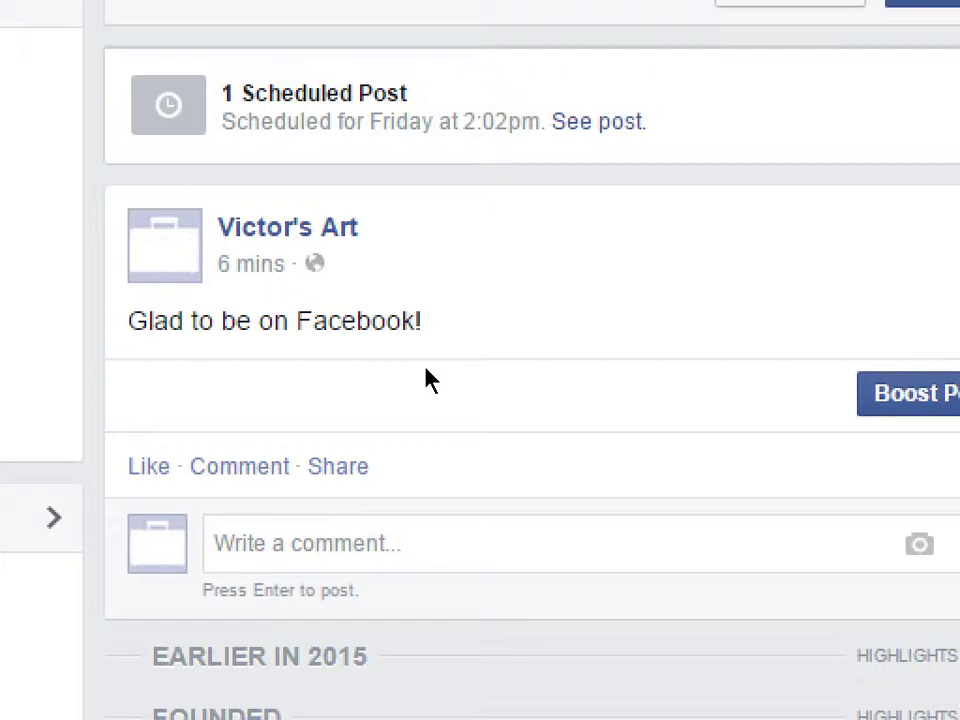
pyautogui.scroll(8, 450, 377)
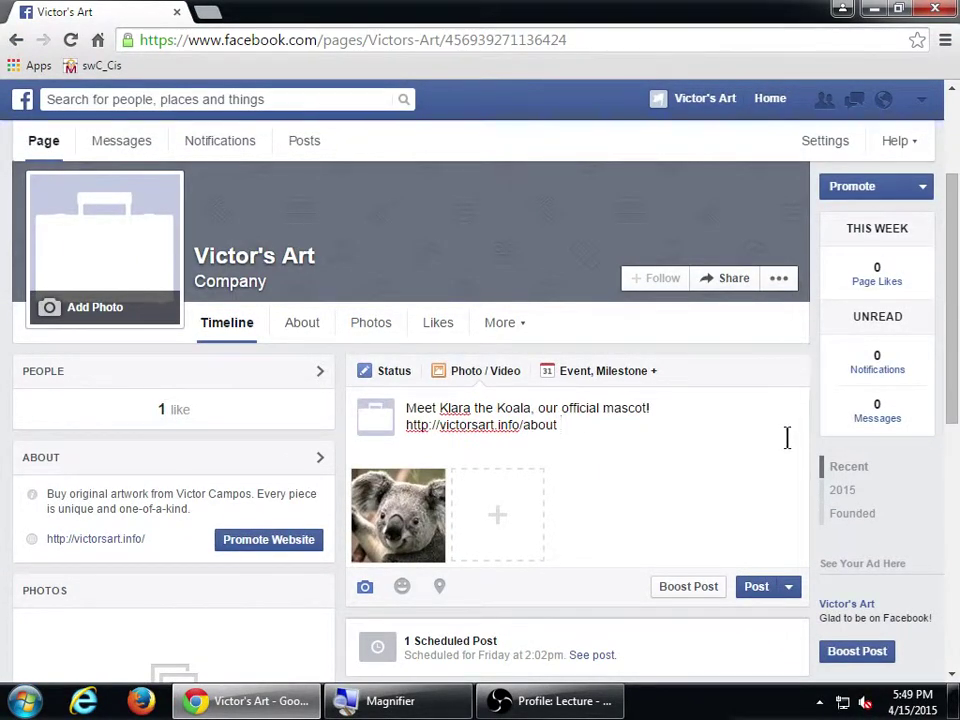
pyautogui.click(756, 594)
pyautogui.scroll(-3, 756, 600)
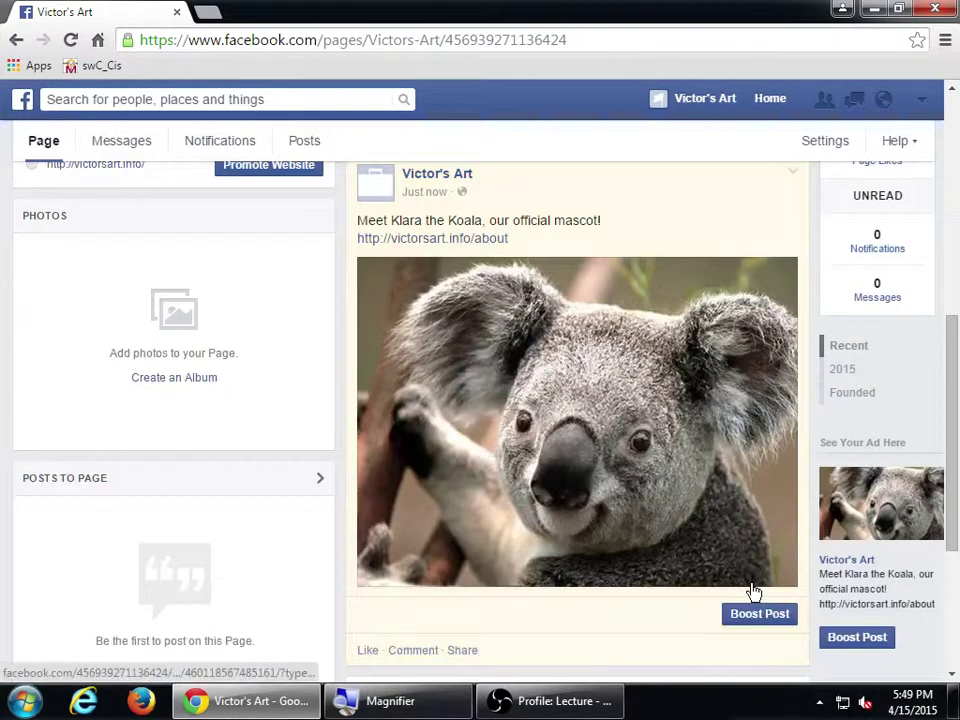
pyautogui.scroll(-2, 750, 531)
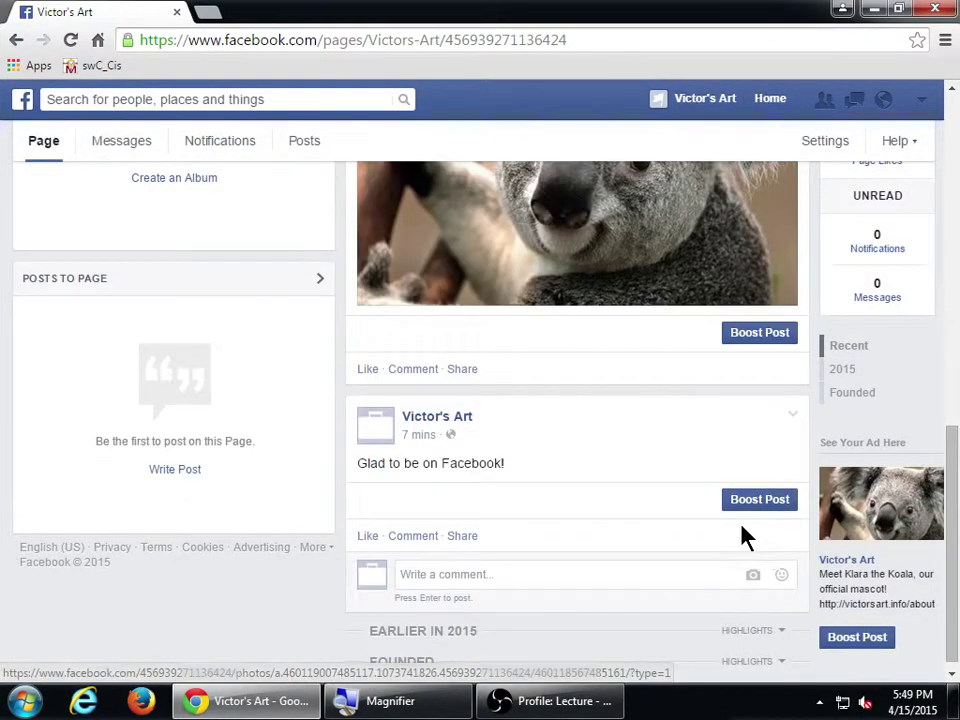
pyautogui.scroll(2, 539, 572)
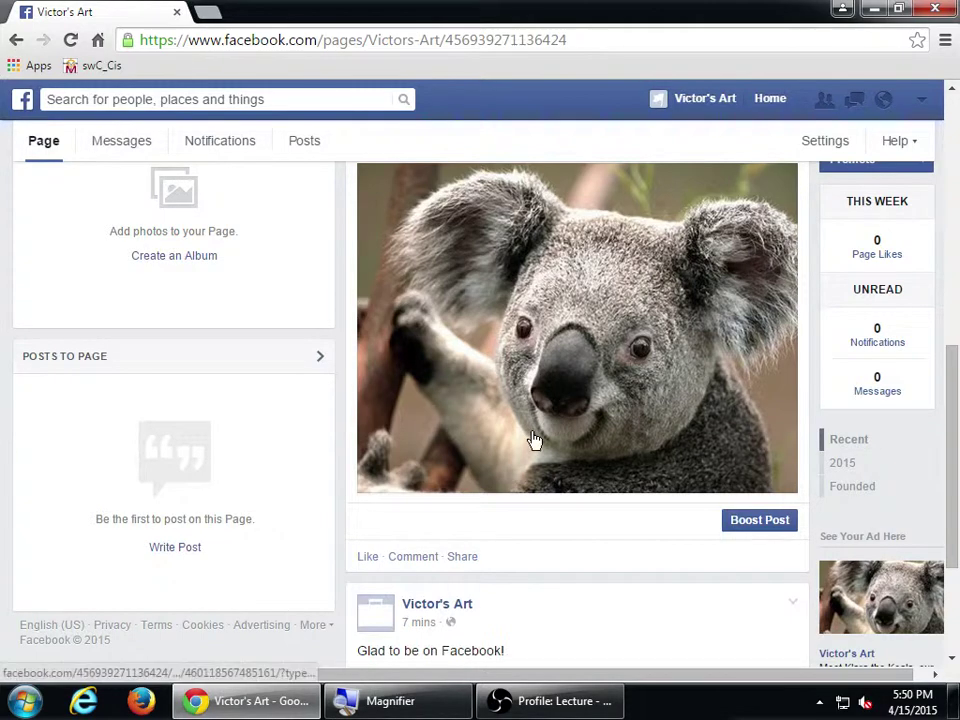
pyautogui.scroll(2, 531, 441)
pyautogui.scroll(4, 561, 489)
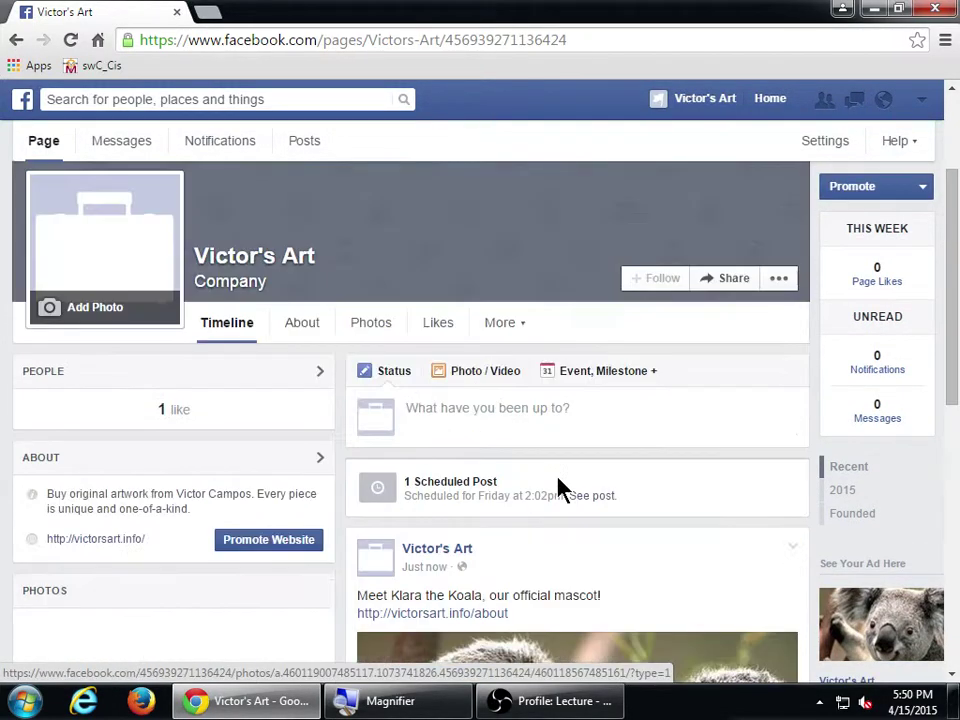
# - Start a new page event named "Sunday Sale" with the details "Join us this Sundary for ...."
pyautogui.scroll(-3, 638, 503)
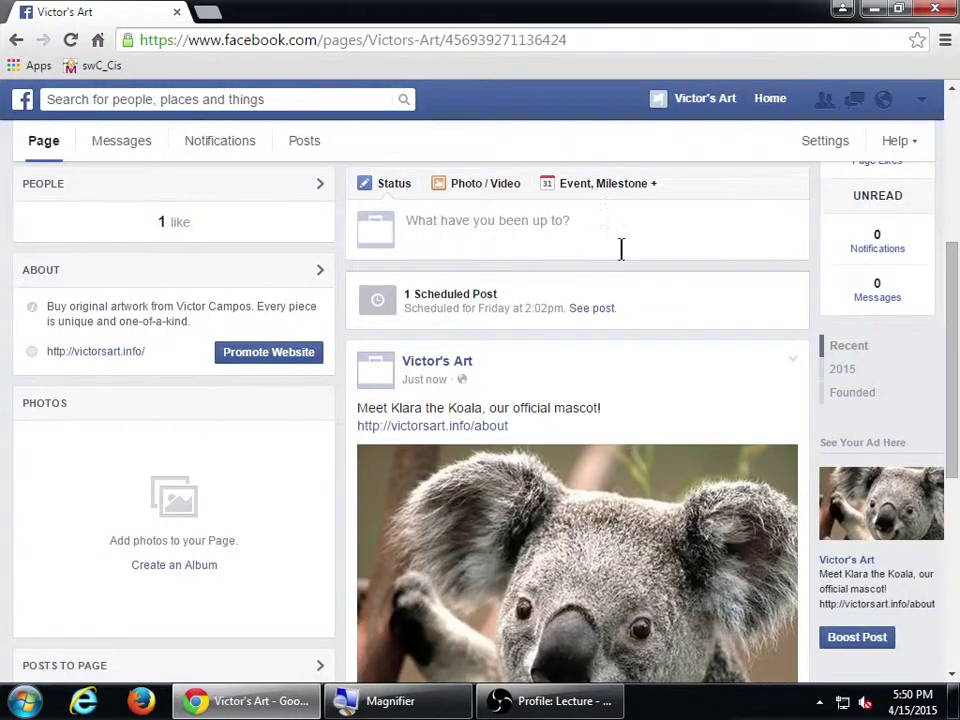
pyautogui.scroll(1, 619, 265)
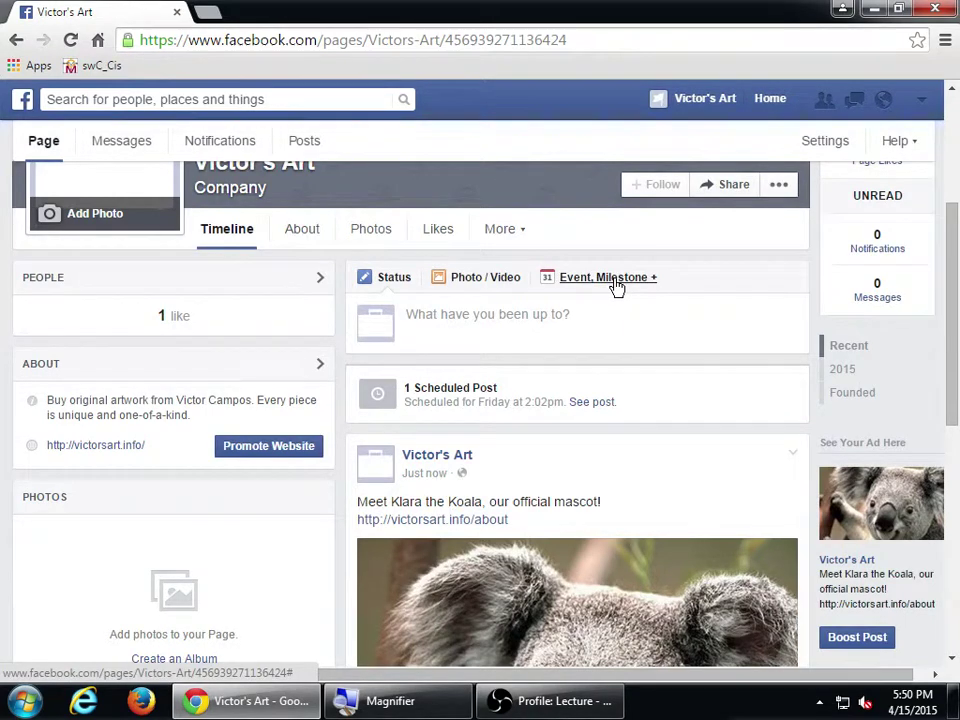
pyautogui.click(617, 284)
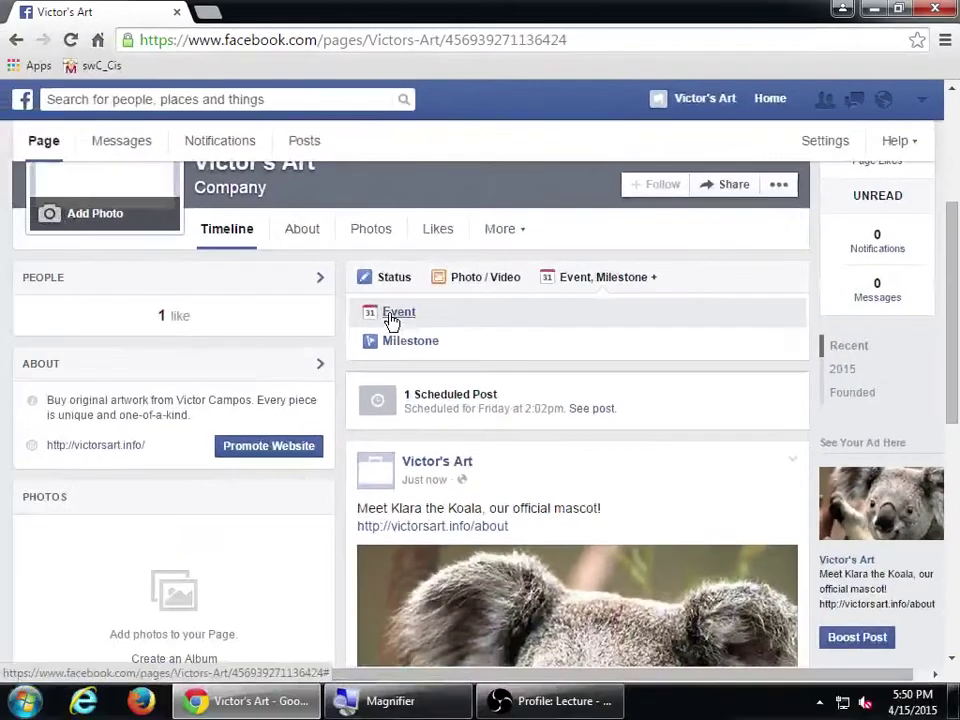
pyautogui.click(390, 315)
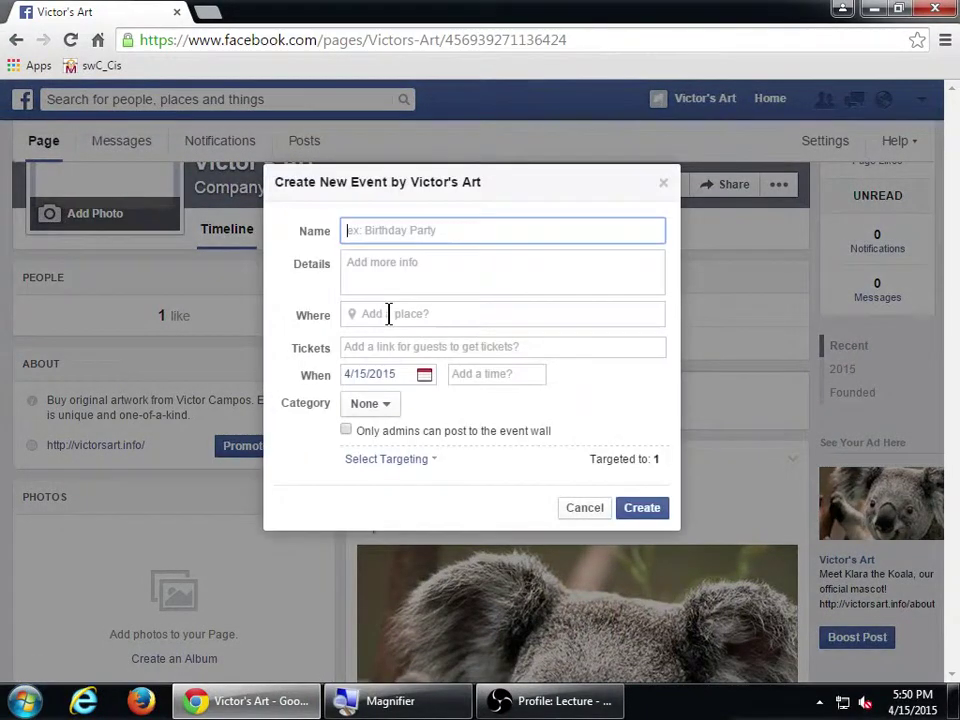
pyautogui.write('Sunday Sale')
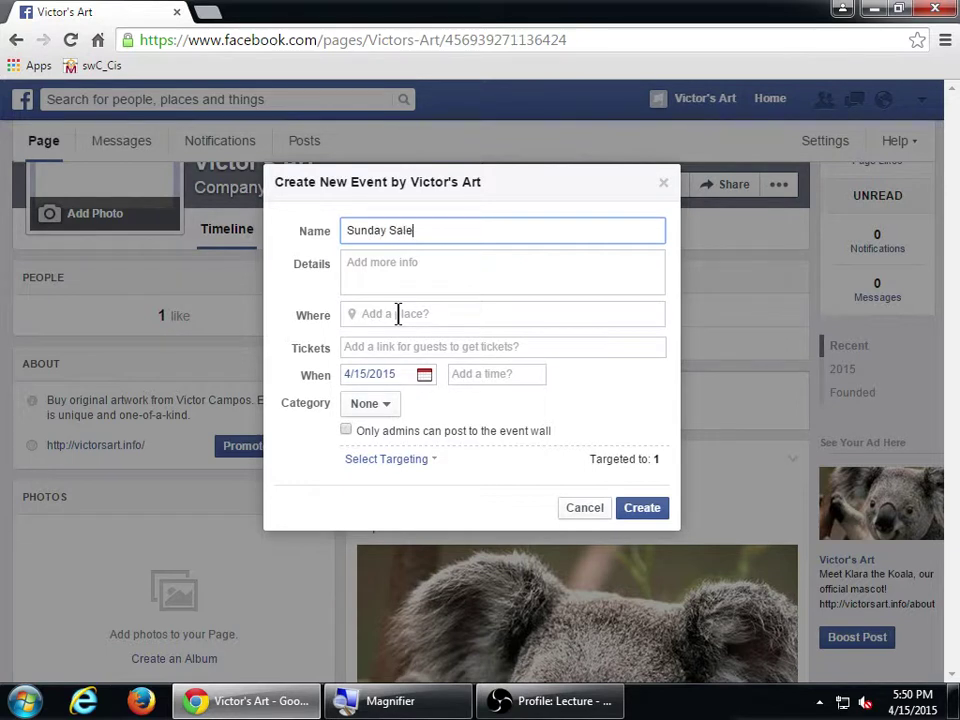
pyautogui.press('Tab')
pyautogui.write('Join us this ')
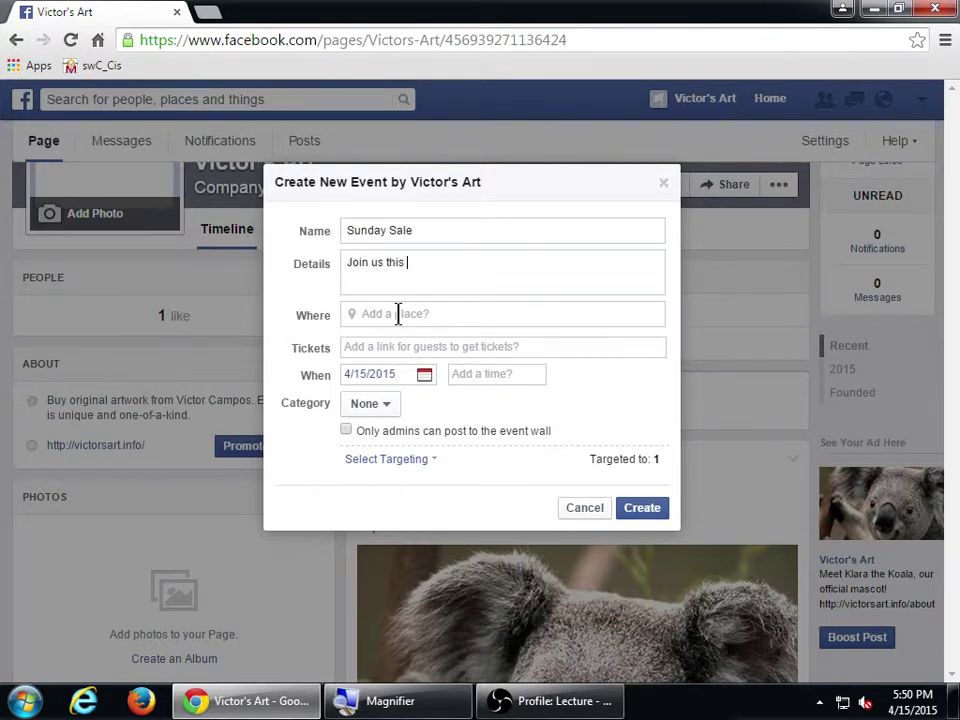
pyautogui.write('Sunday for ...')
pyautogui.click(398, 314)
pyautogui.write('9')
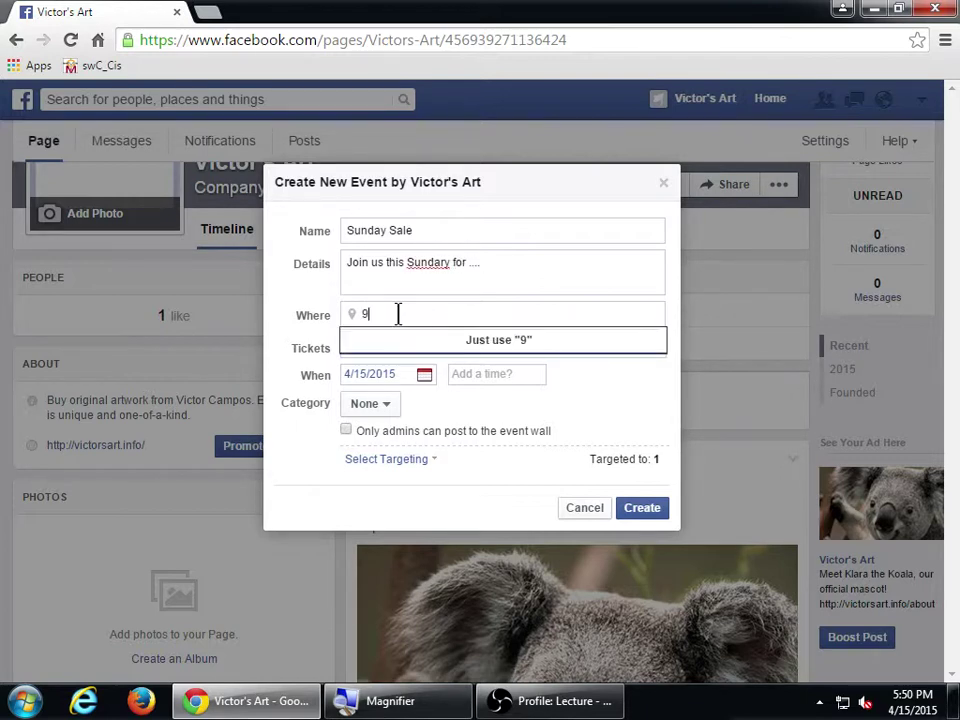
pyautogui.write('00 otay')
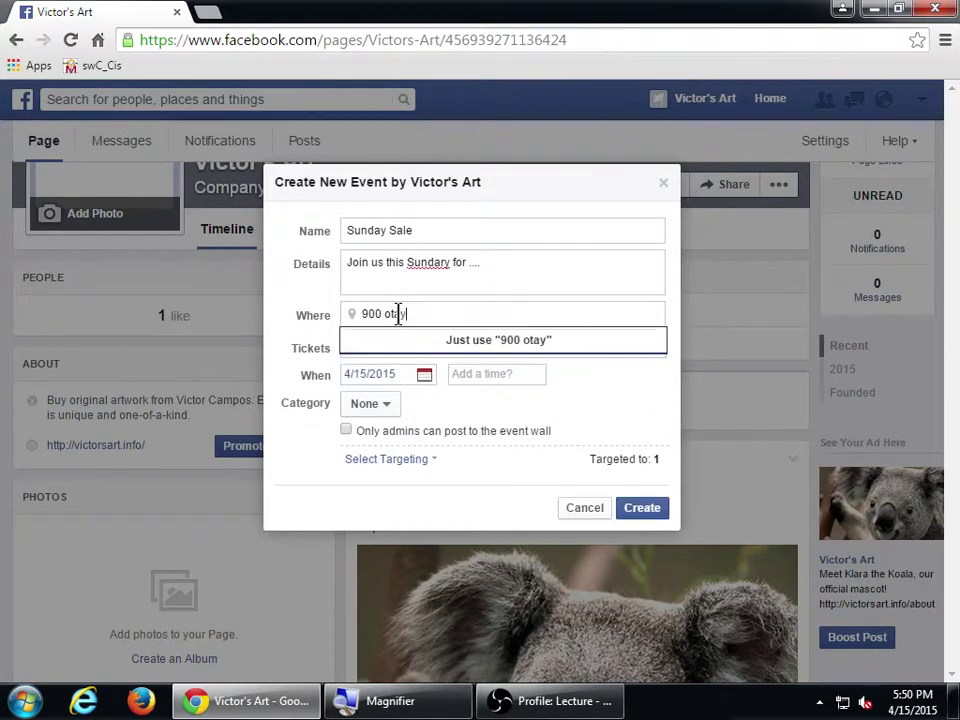
pyautogui.write(' lakes road')
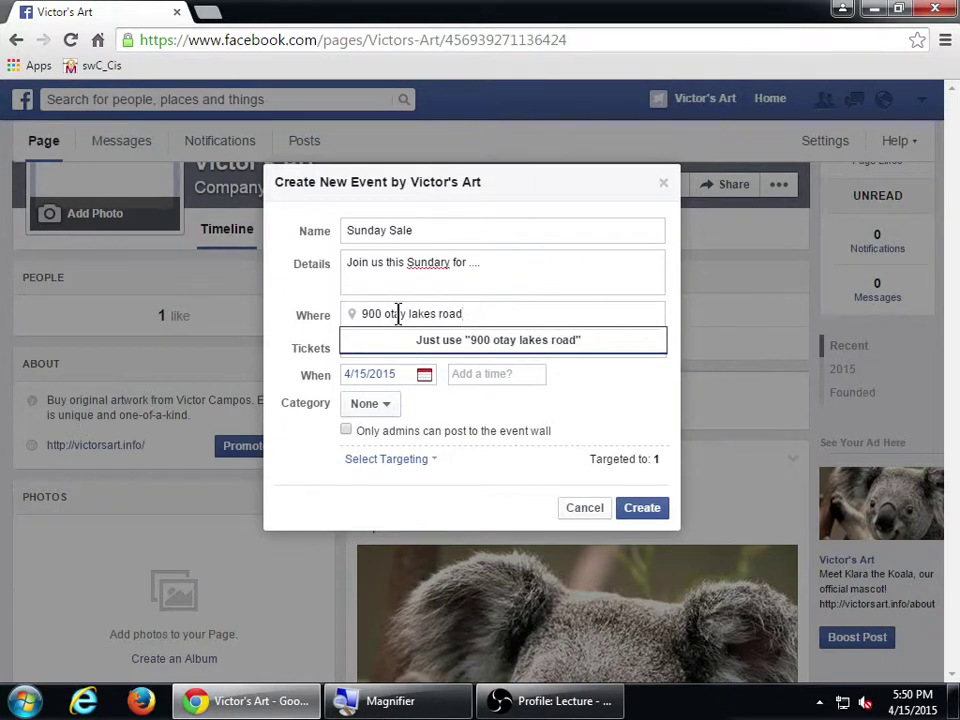
# - Replace the event's location with Southwestern College, picked from the suggested places
pyautogui.hotkey('ctrl', 'a')
pyautogui.write('s')
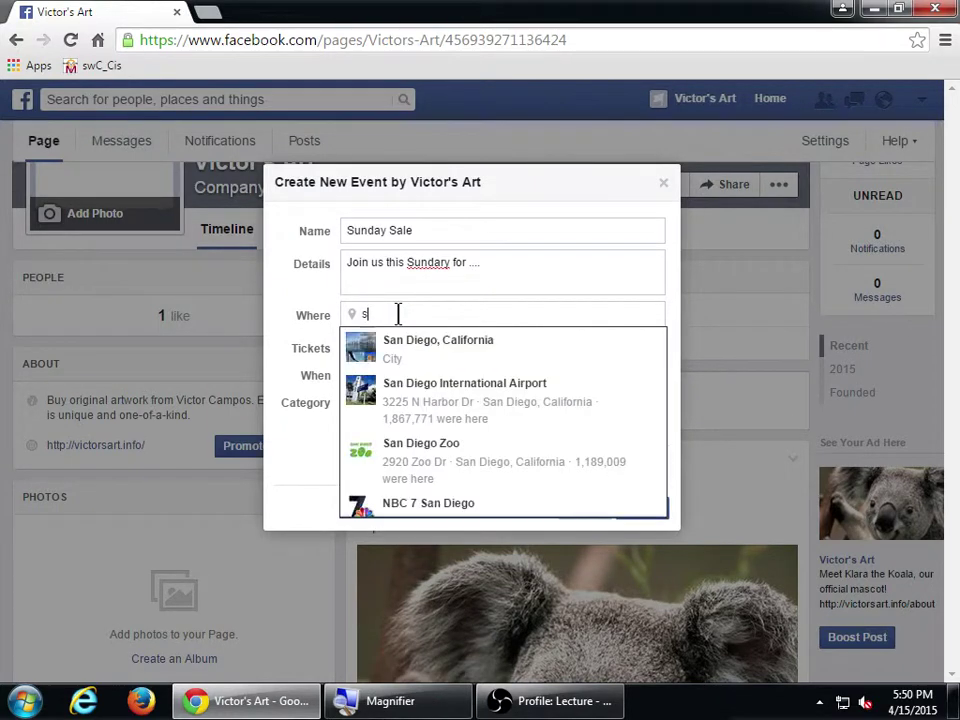
pyautogui.write('outhwestern c')
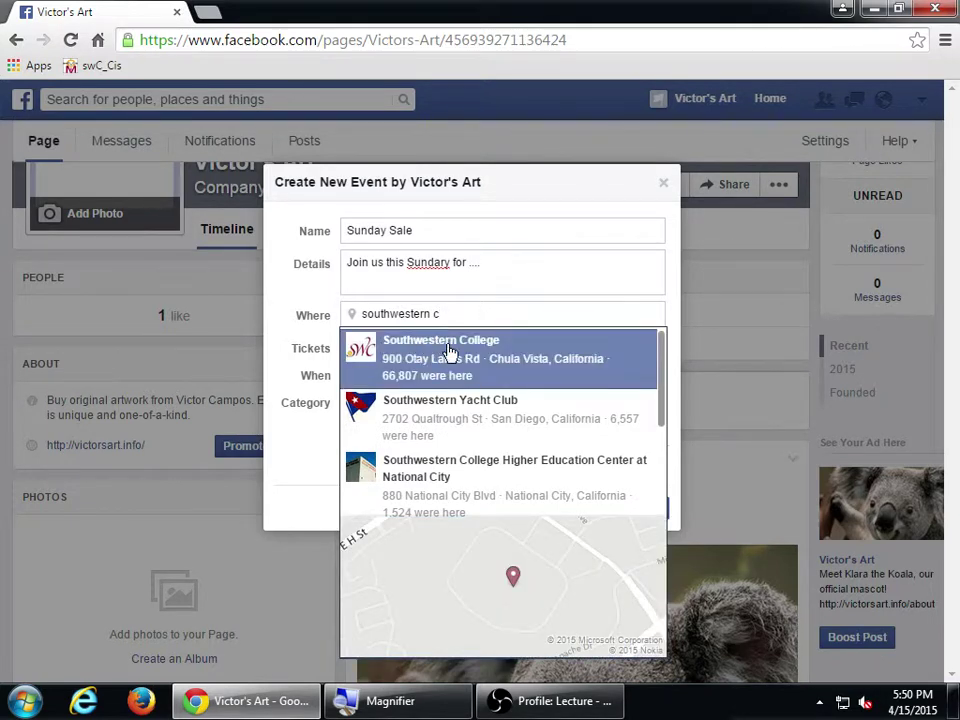
pyautogui.click(450, 355)
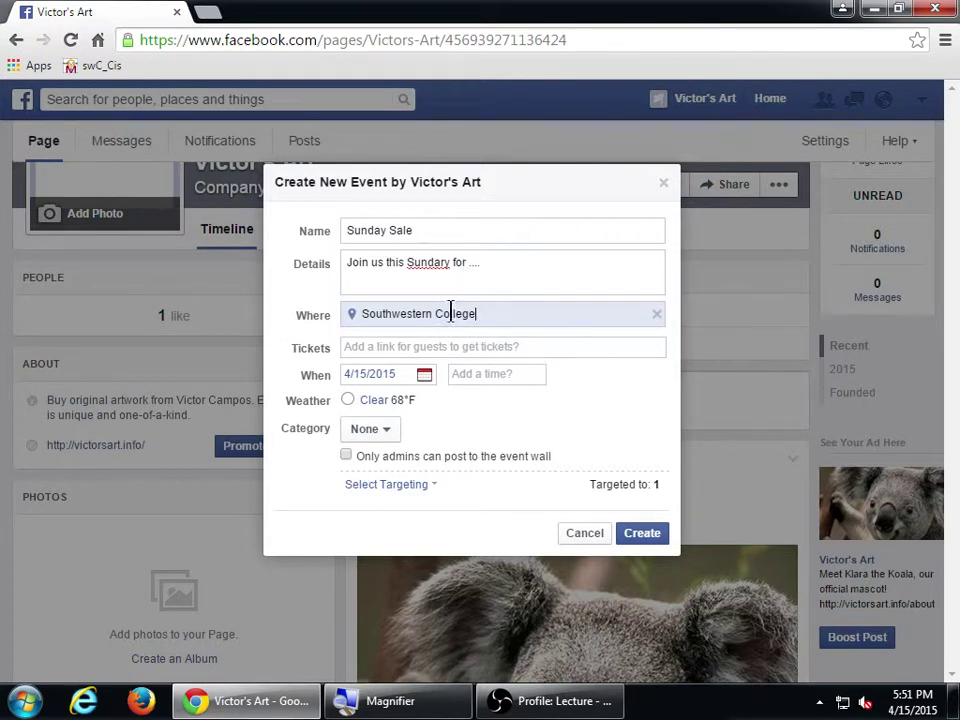
# - Set the event's date to 4/19/2015 and its start time to 3:05 pm
pyautogui.click(423, 374)
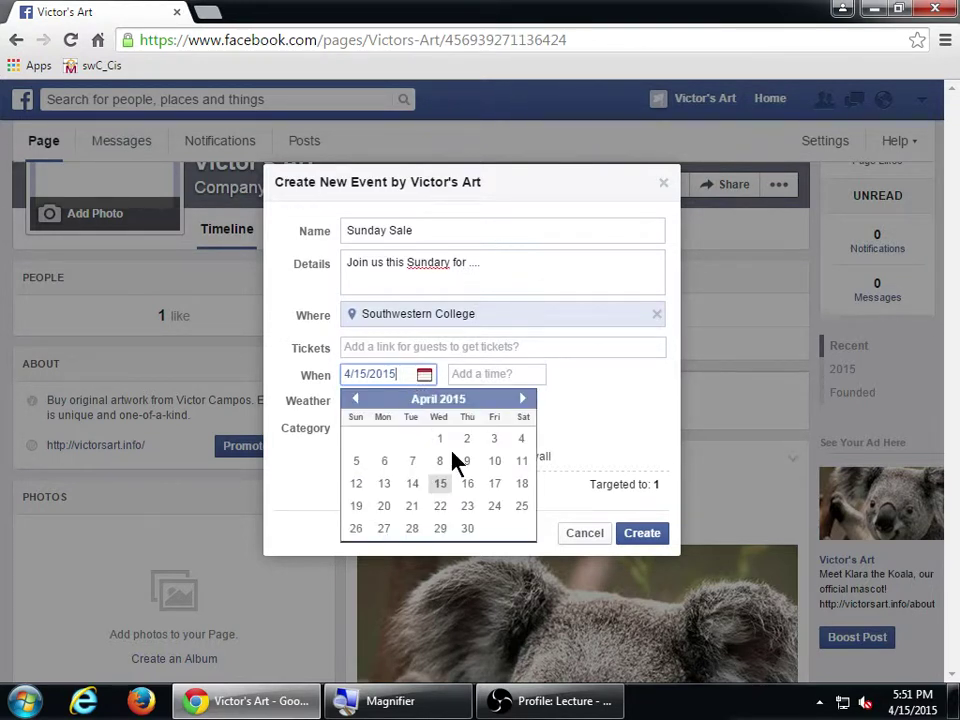
pyautogui.click(358, 506)
pyautogui.click(490, 374)
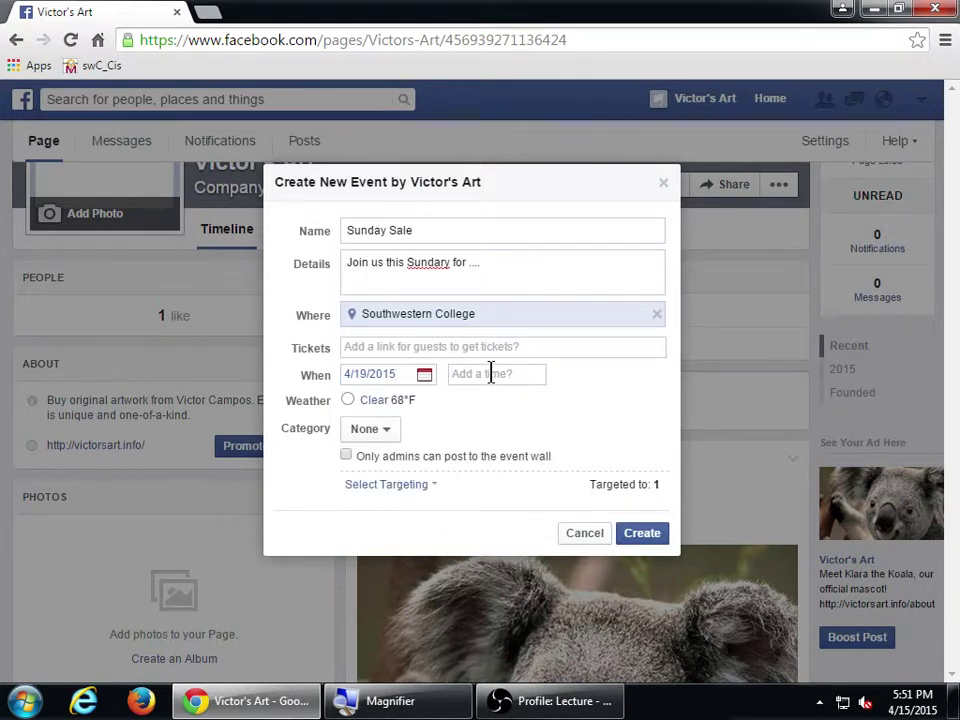
pyautogui.write('3')
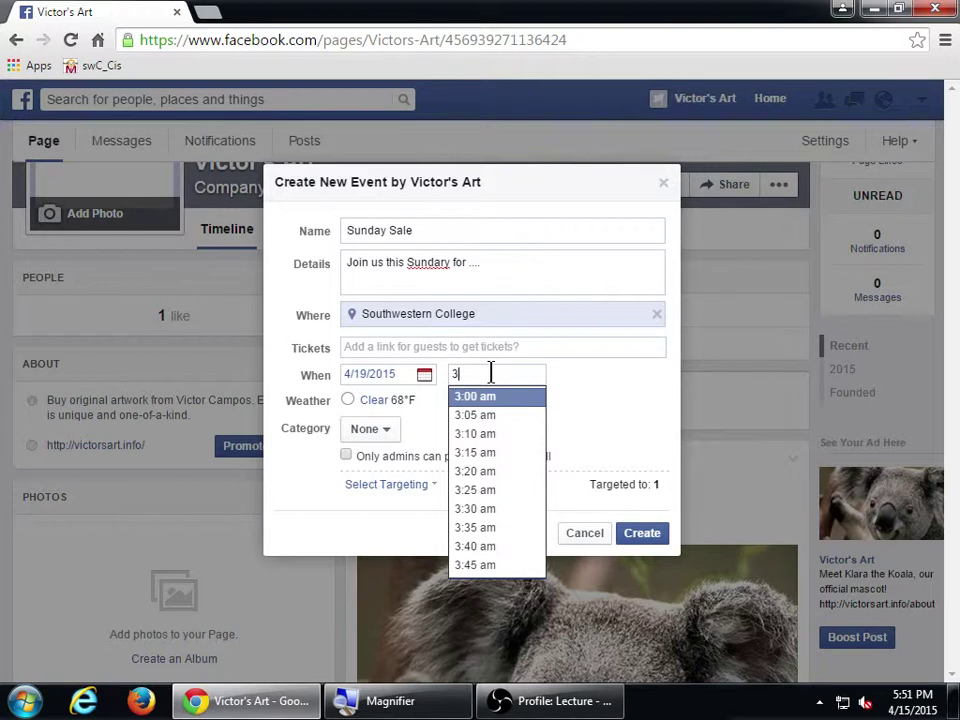
pyautogui.press('Down')
pyautogui.press('Return')
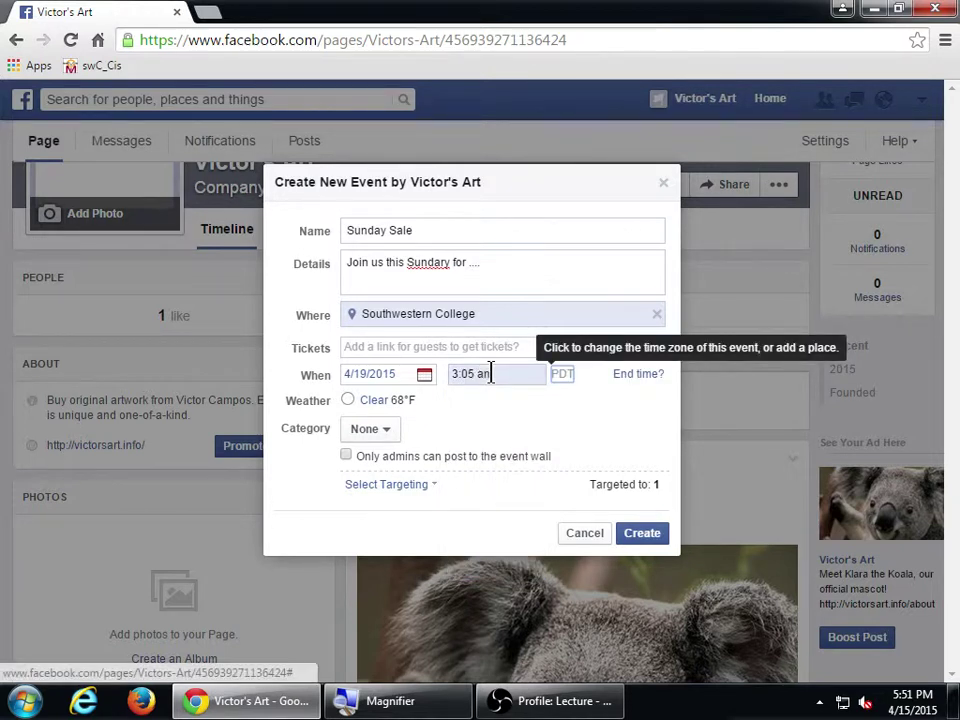
pyautogui.tripleClick(525, 373)
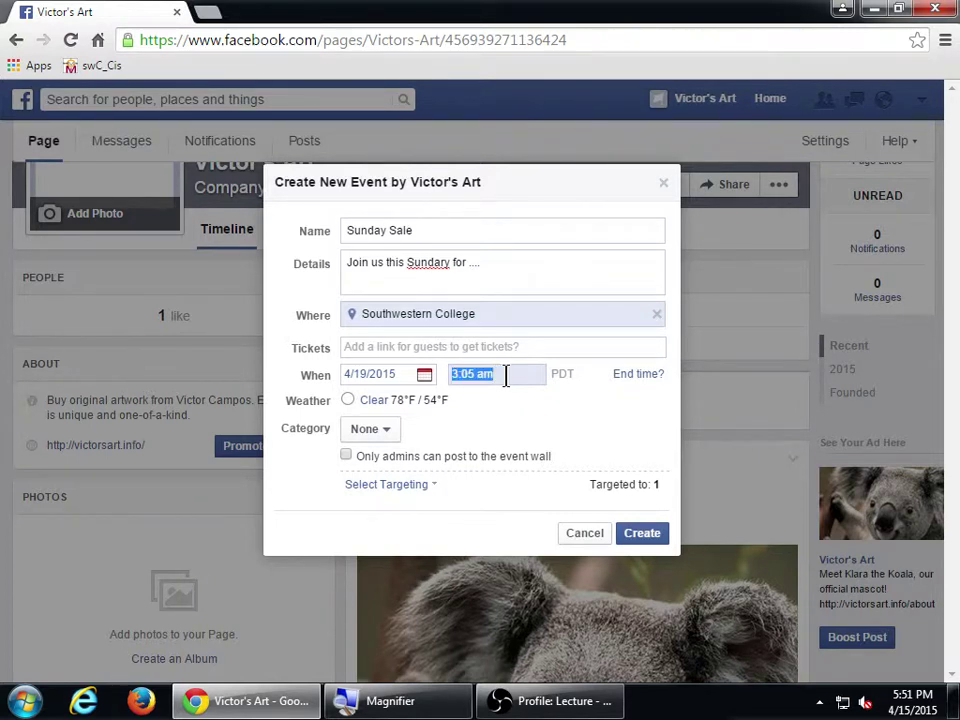
pyautogui.click(488, 374)
pyautogui.write('pm')
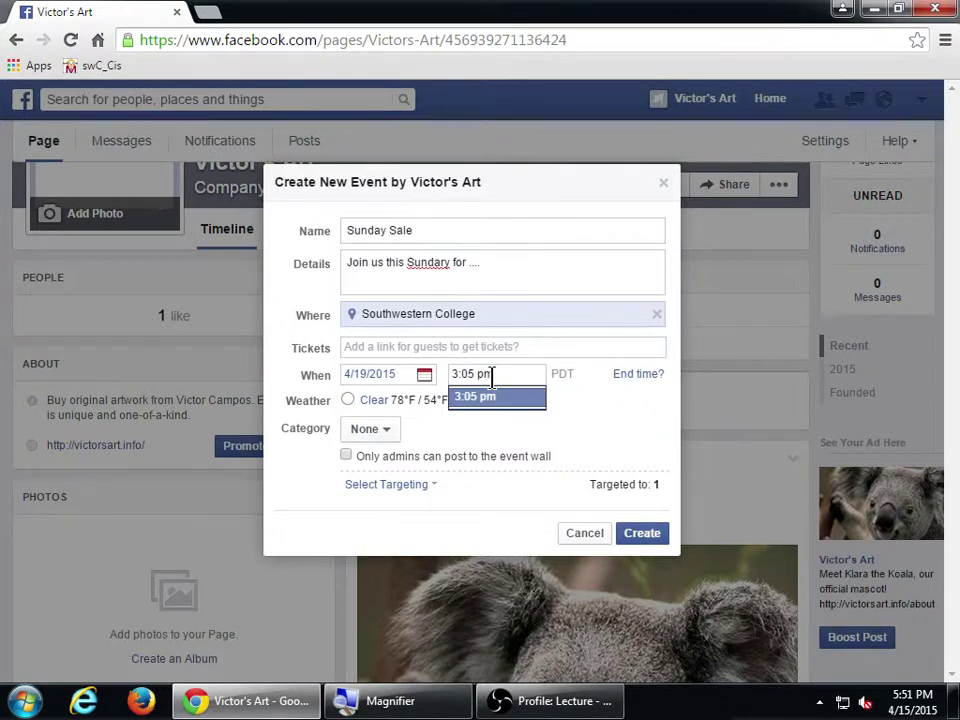
pyautogui.click(488, 398)
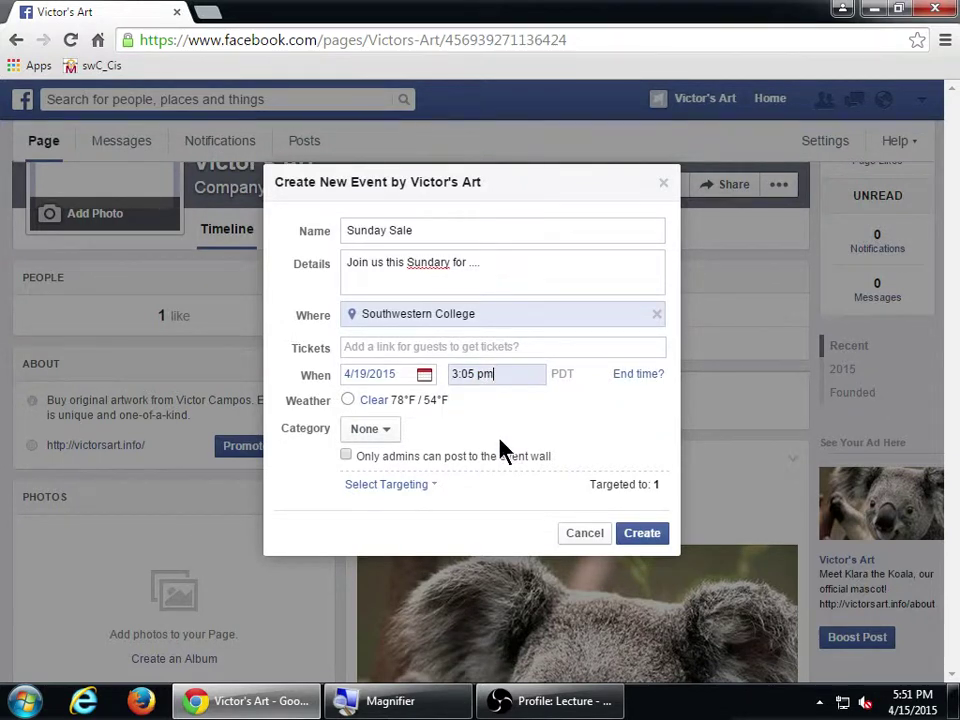
# - Set the event's category to Art and create the event
pyautogui.click(388, 430)
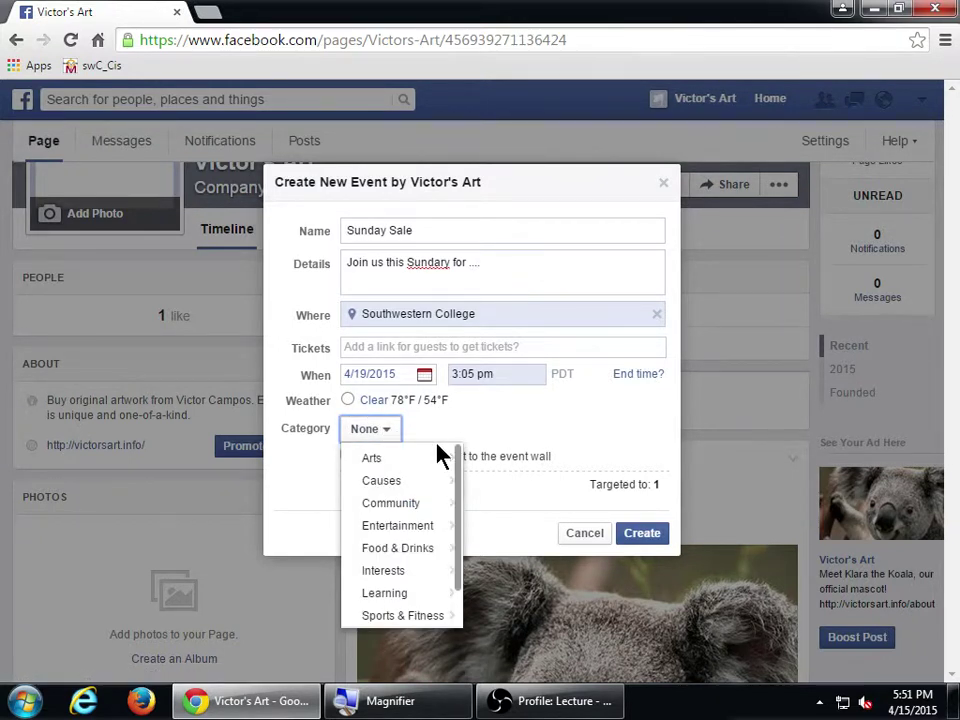
pyautogui.moveTo(439, 459)
pyautogui.click(510, 461)
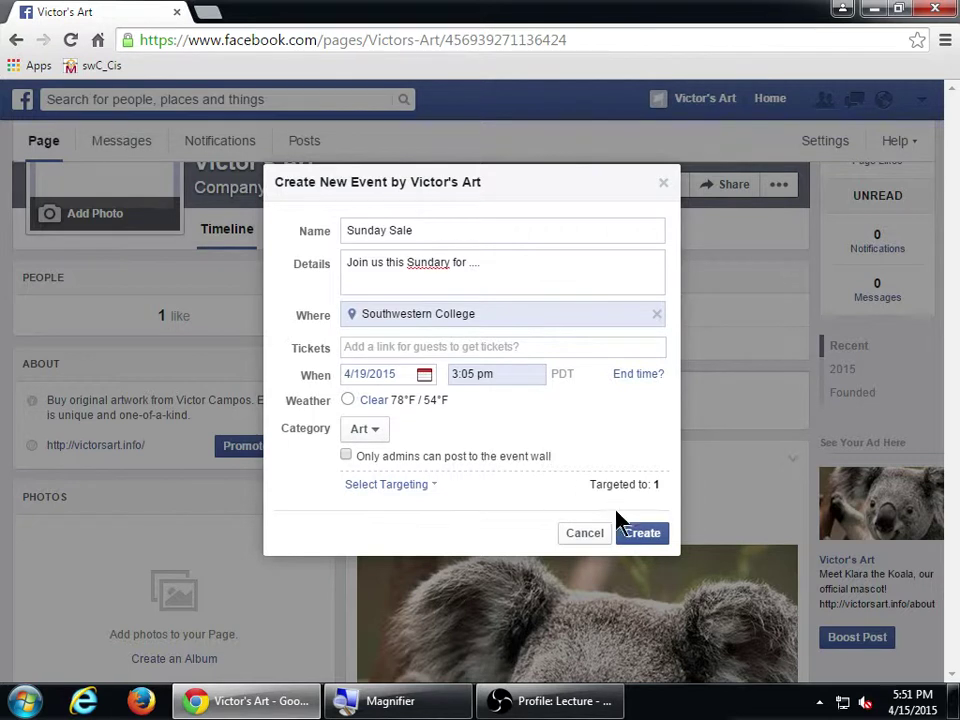
pyautogui.click(645, 534)
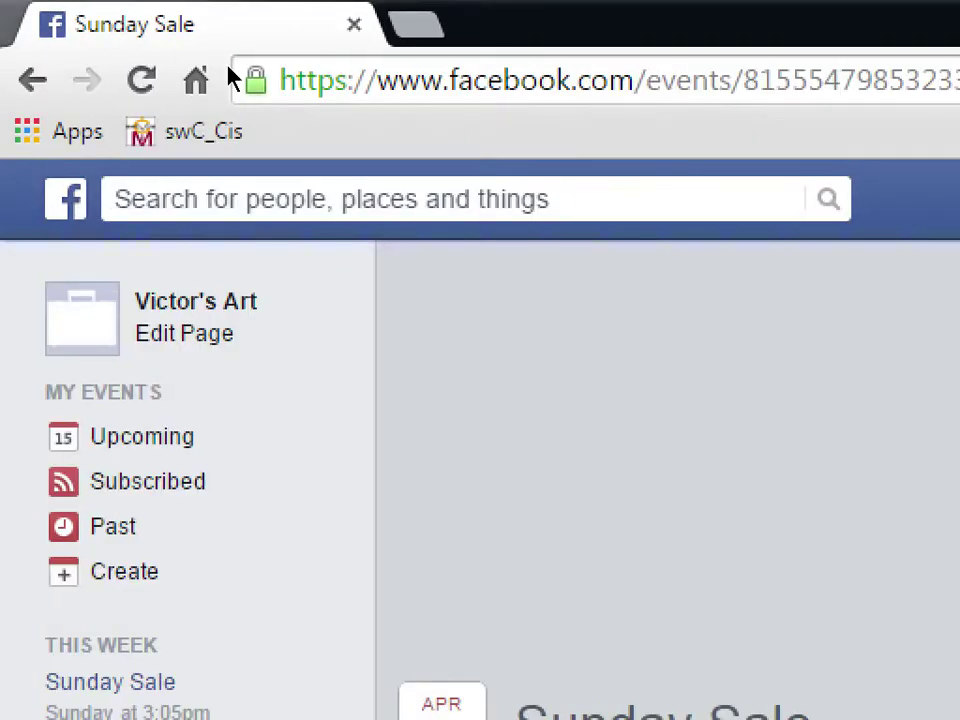
# - Examine the new Sunday Sale event page, including its web address, details, guests and insights
pyautogui.click(433, 40)
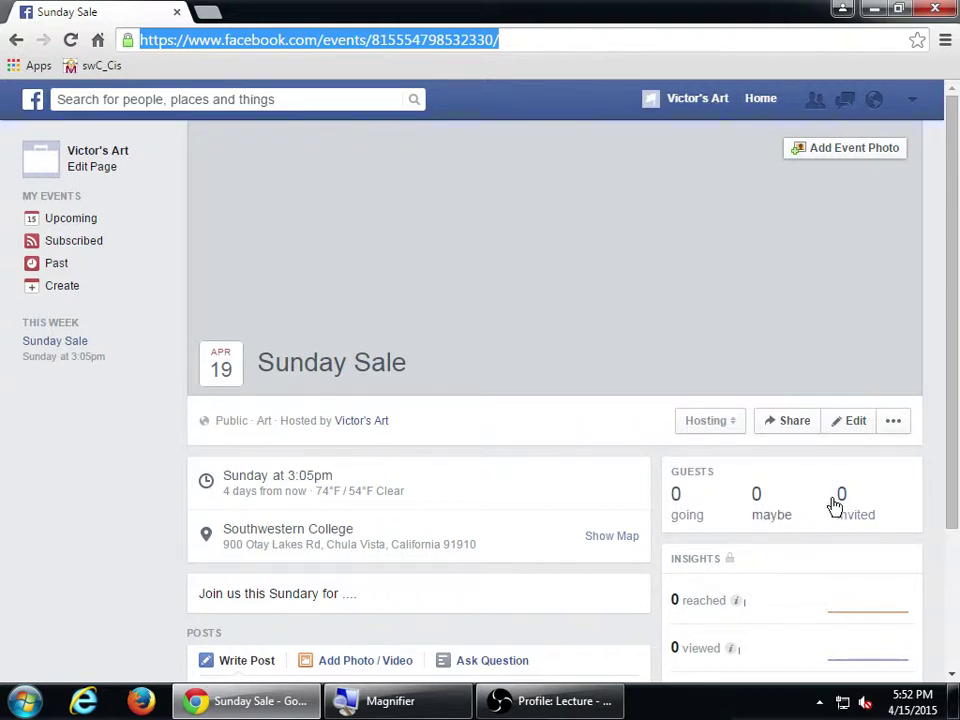
pyautogui.scroll(-2, 140, 550)
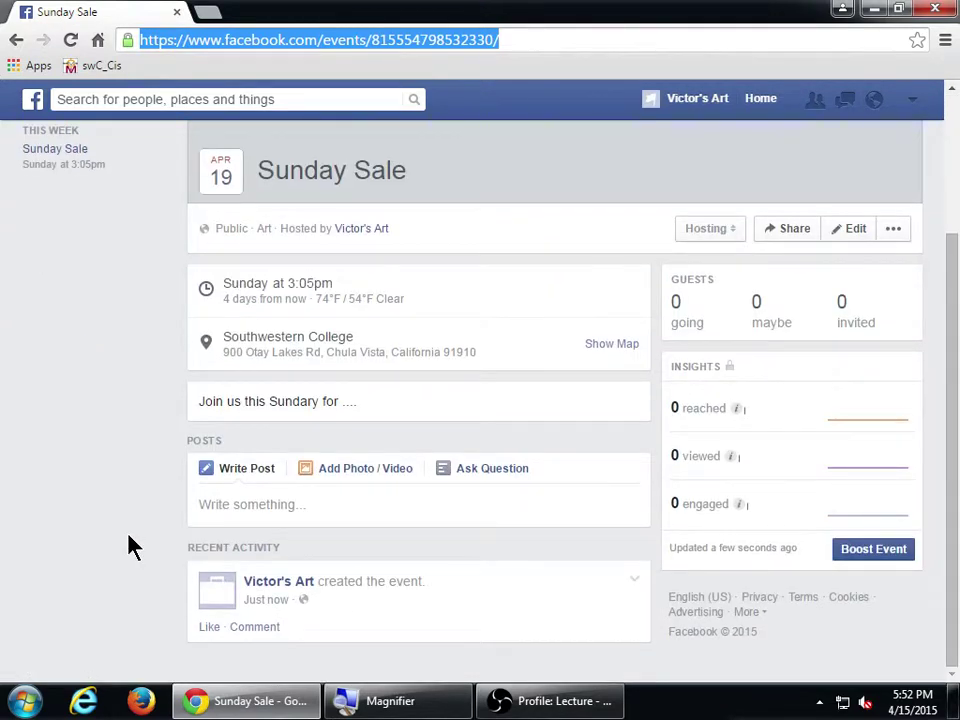
pyautogui.scroll(2, 130, 543)
pyautogui.scroll(-1, 137, 540)
pyautogui.scroll(-1, 138, 545)
pyautogui.scroll(2, 140, 550)
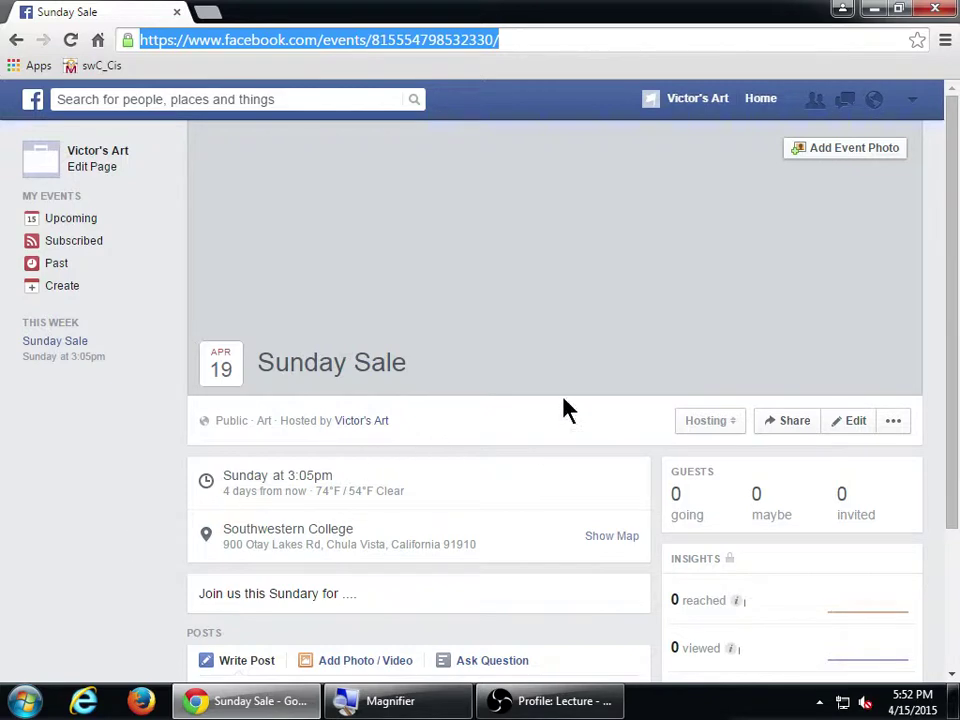
# - Open the Sunday Sale event from the Victor's Art timeline and look over its address and editable info without changing anything
pyautogui.click(708, 94)
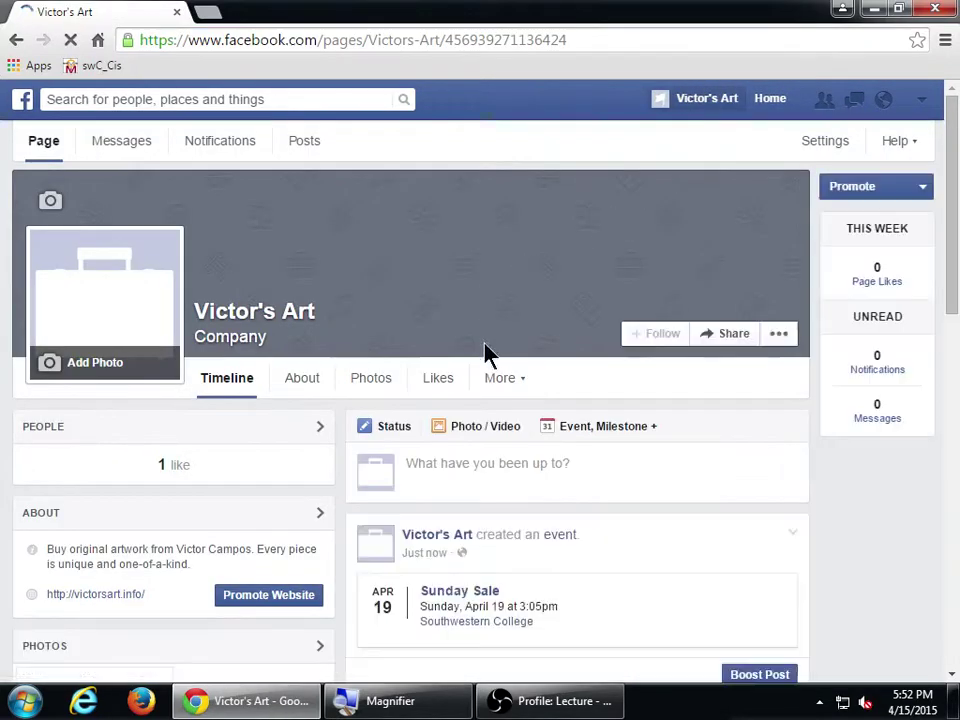
pyautogui.scroll(-5, 426, 452)
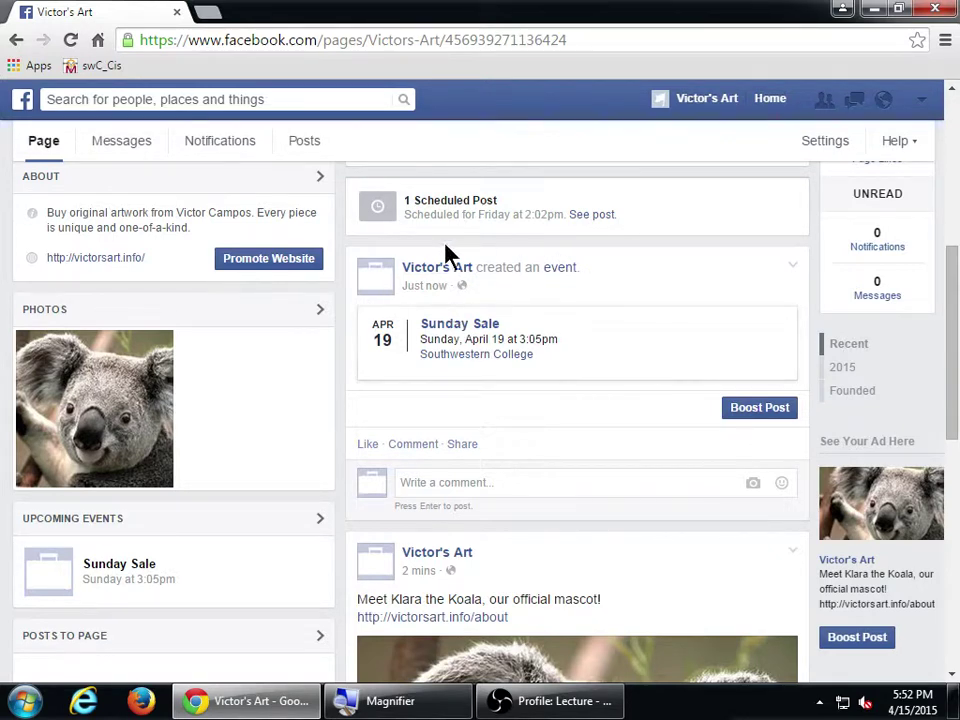
pyautogui.click(470, 326)
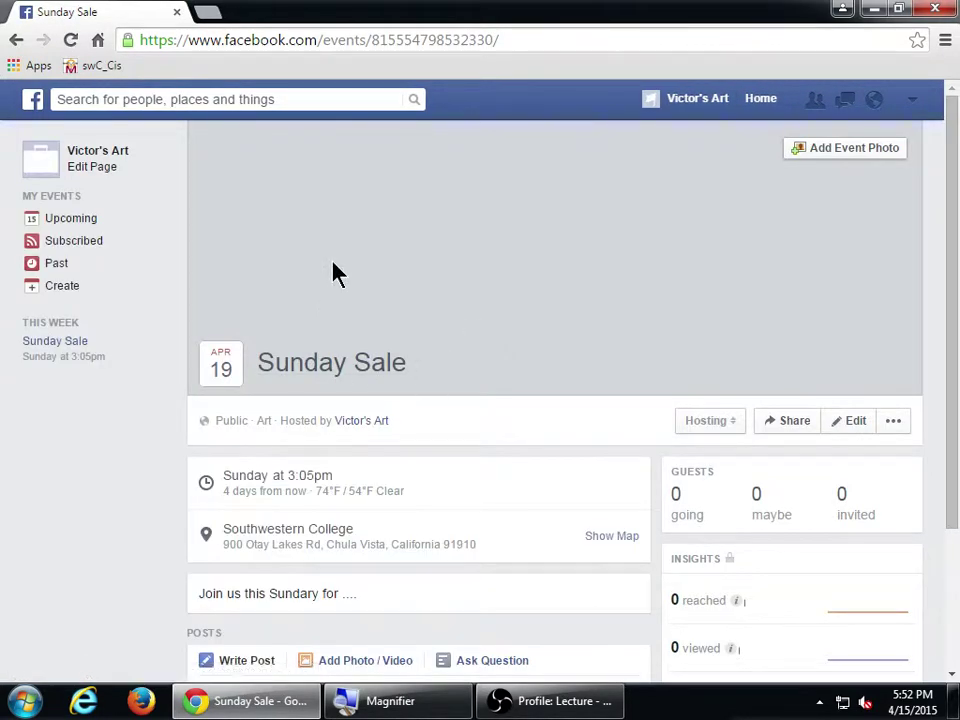
pyautogui.click(341, 40)
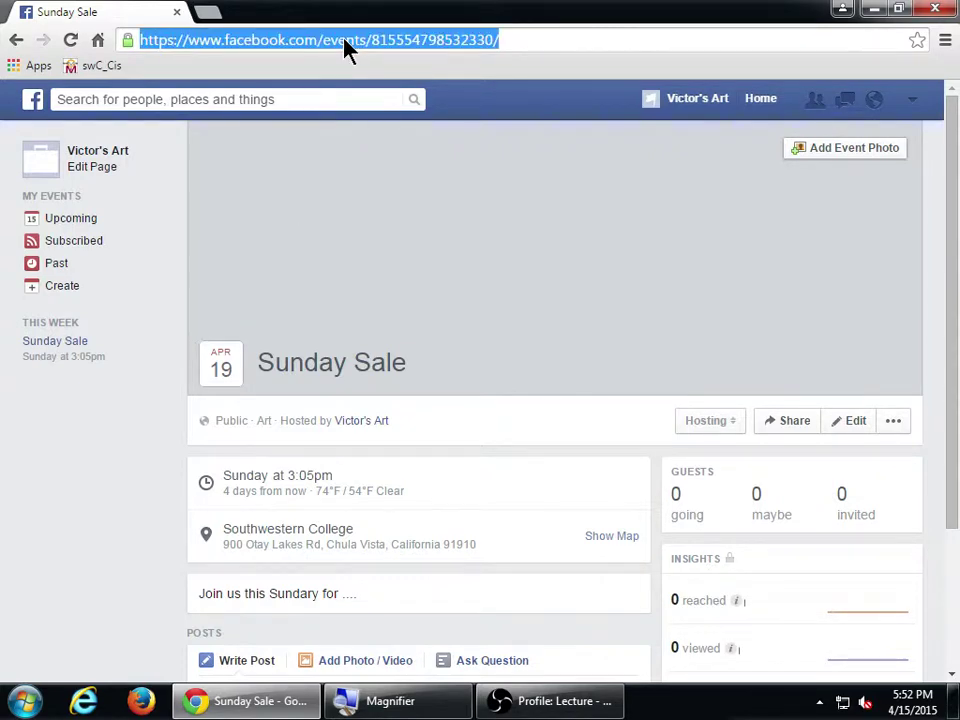
pyautogui.click(855, 428)
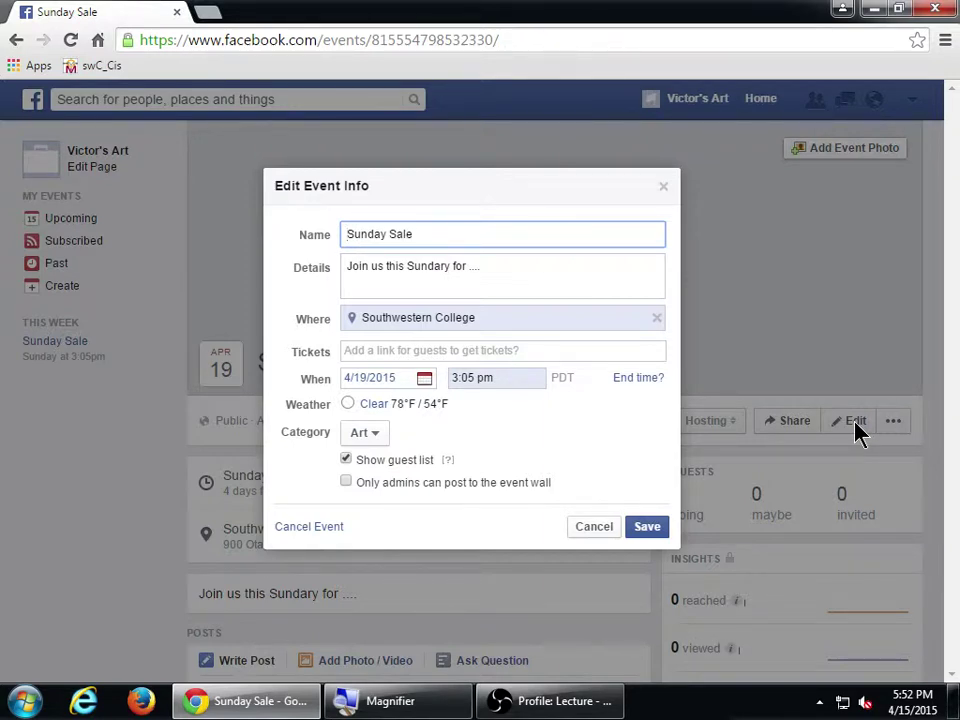
pyautogui.click(597, 530)
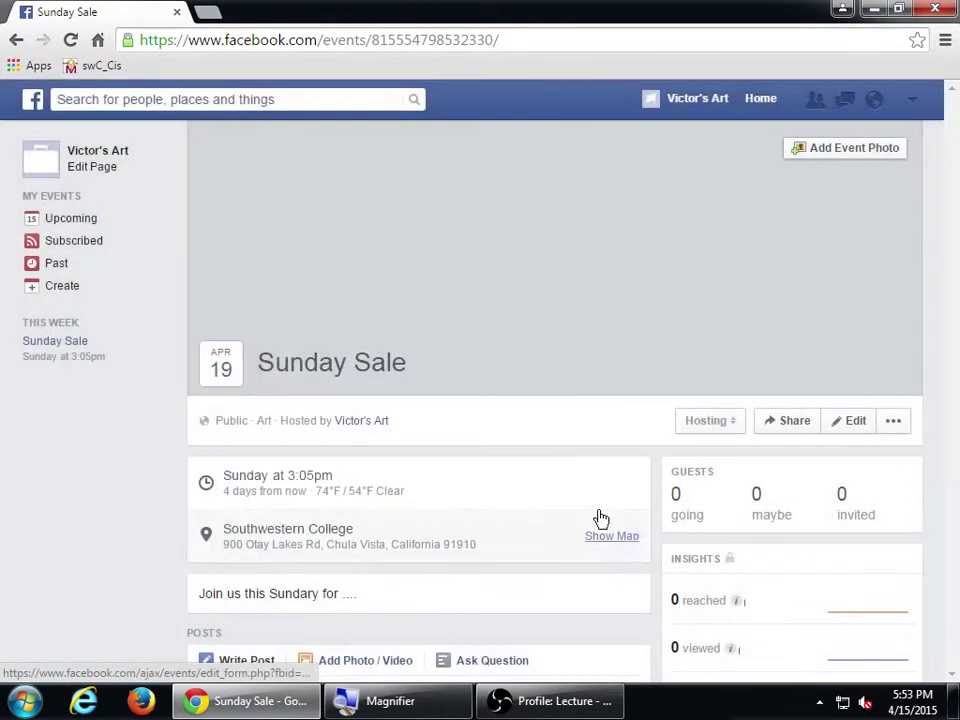
# - Return to the Victor's Art page and start a new milestone titled "Sold Our Painting"
pyautogui.click(698, 110)
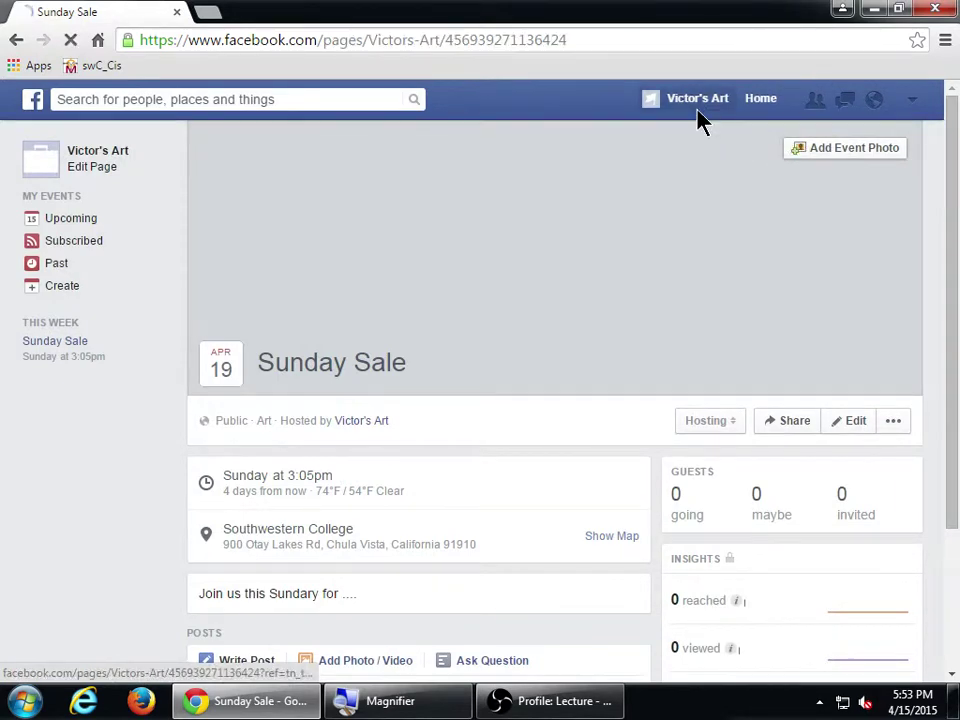
pyautogui.scroll(-2, 615, 553)
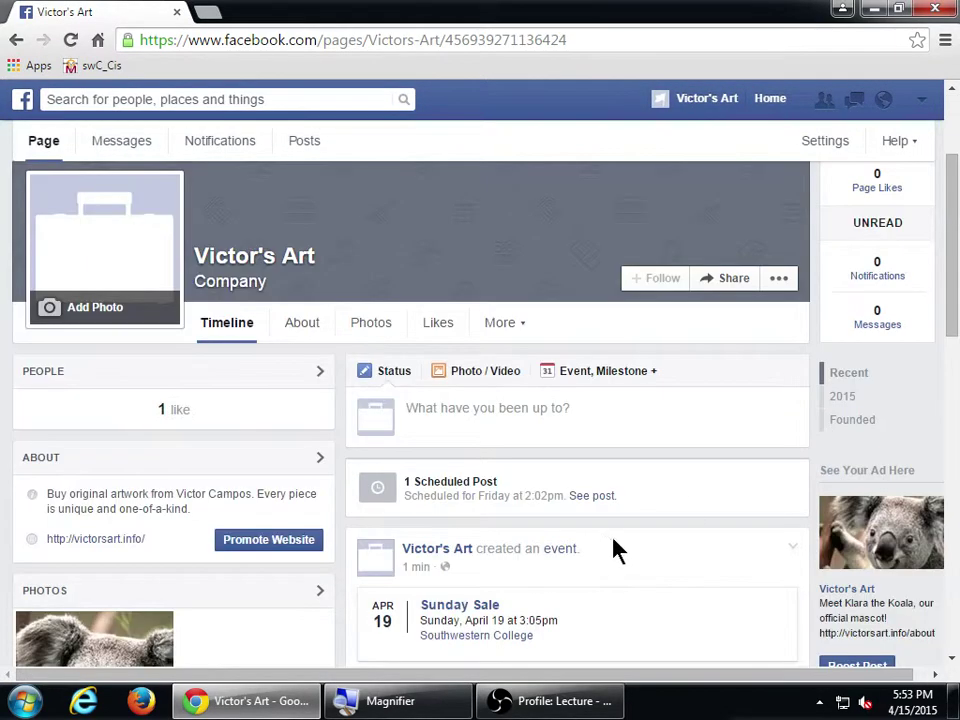
pyautogui.scroll(-1, 620, 424)
pyautogui.click(614, 288)
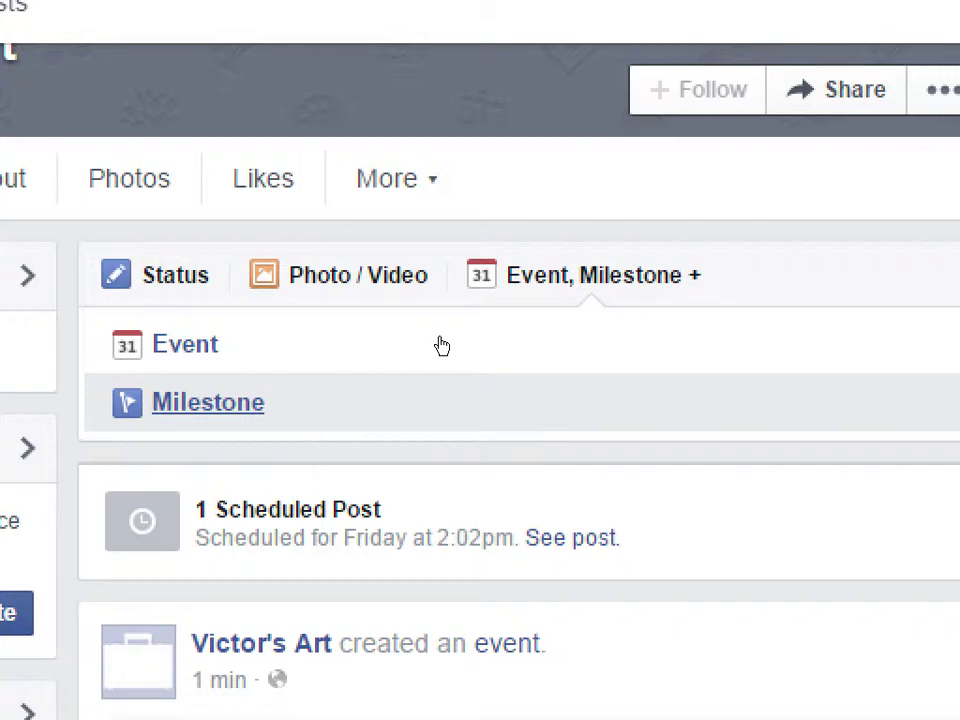
pyautogui.click(434, 343)
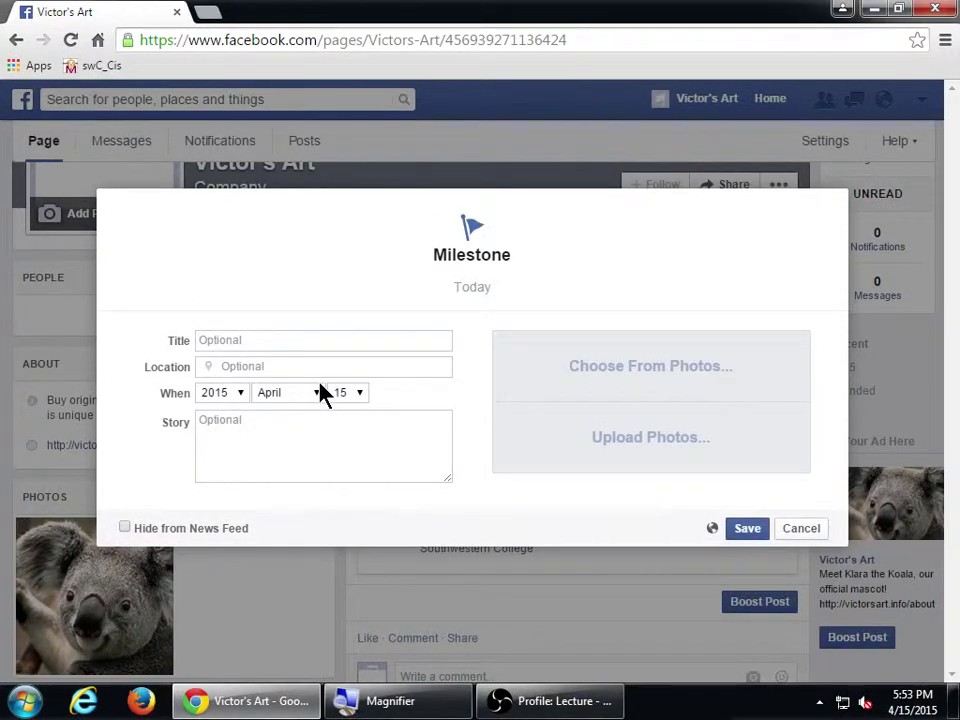
pyautogui.click(299, 342)
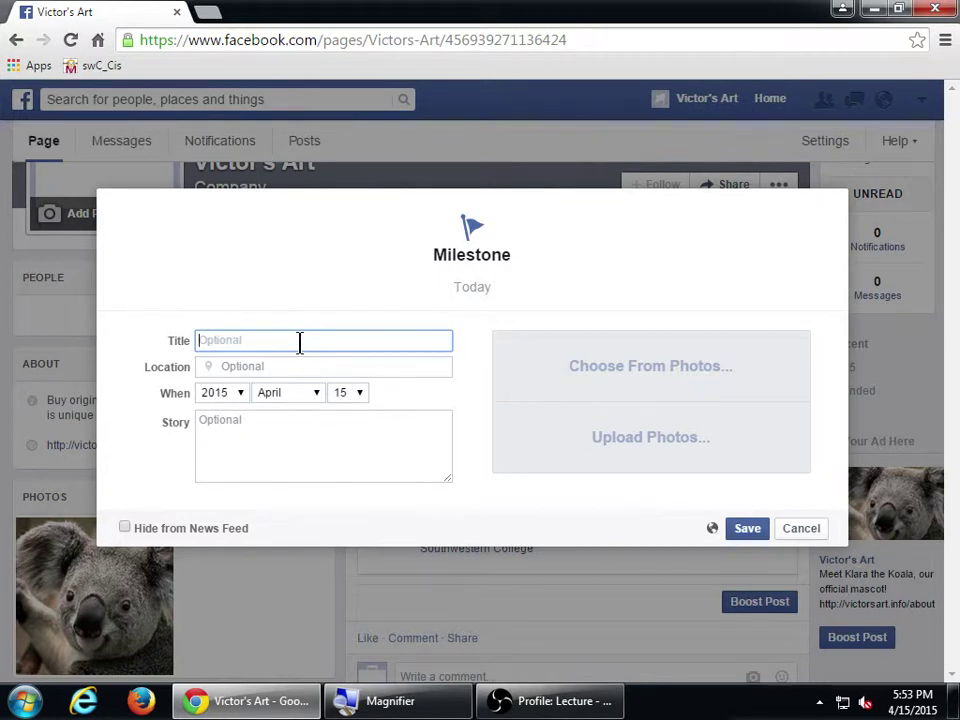
pyautogui.write('Sold Our Painting')
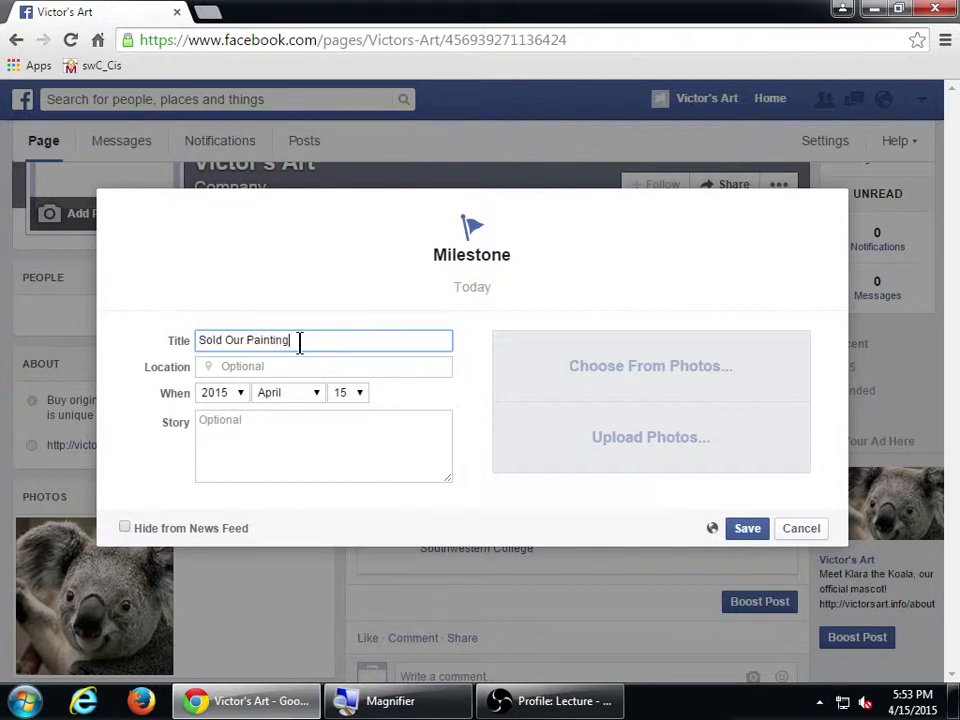
pyautogui.press('Tab')
pyautogui.press('Tab')
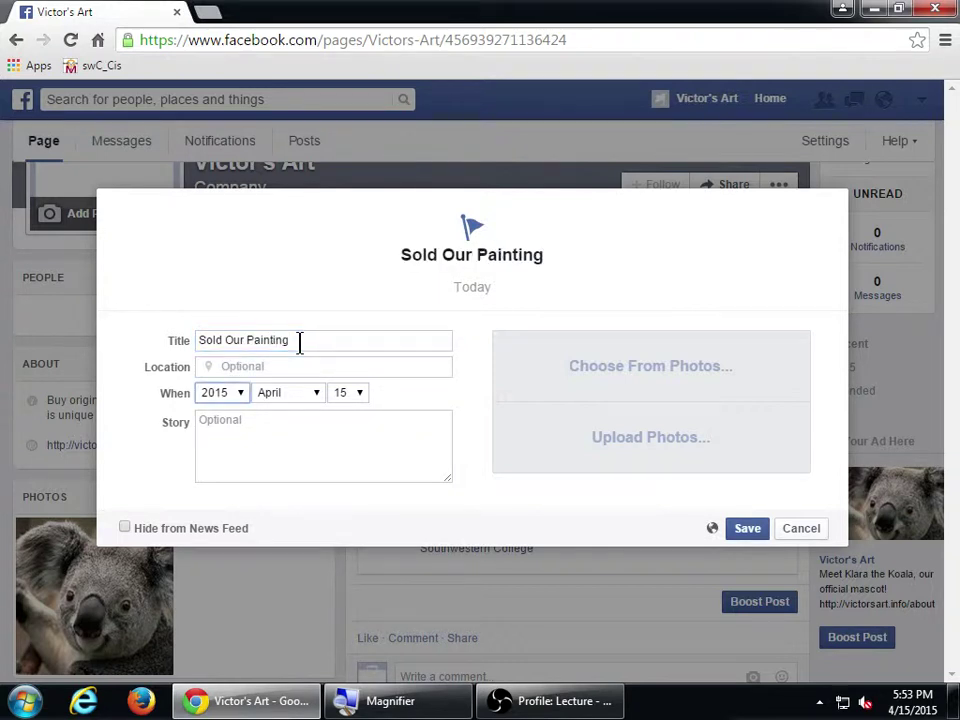
# - Set the milestone's date to April 14, 2015 and enter the story "j klasdj fkldjs fkldsj alkdj adklsj asdj ljfkl"
pyautogui.click(359, 393)
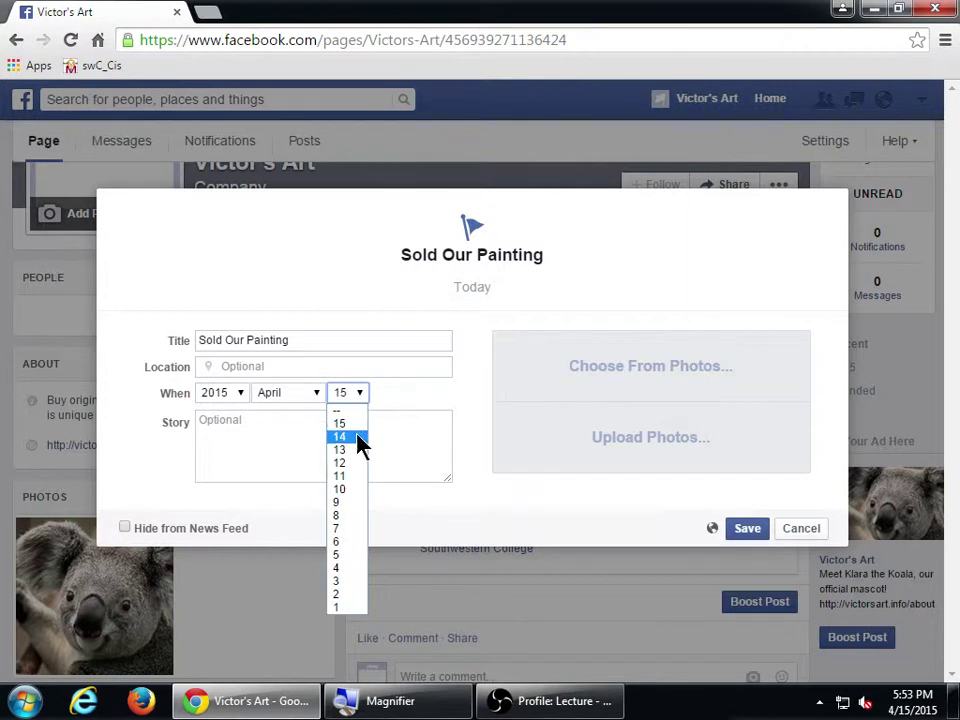
pyautogui.click(360, 442)
pyautogui.click(323, 437)
pyautogui.write('j')
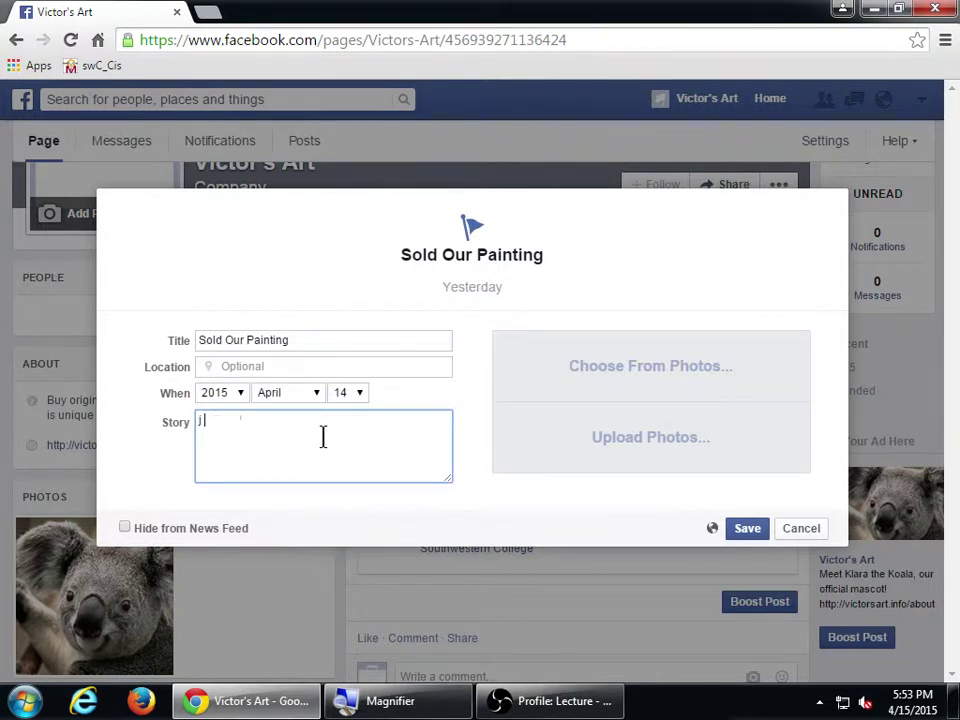
pyautogui.write(' klasdj fkldjs fkldsj alkdj adklsj asdj ljfkl')
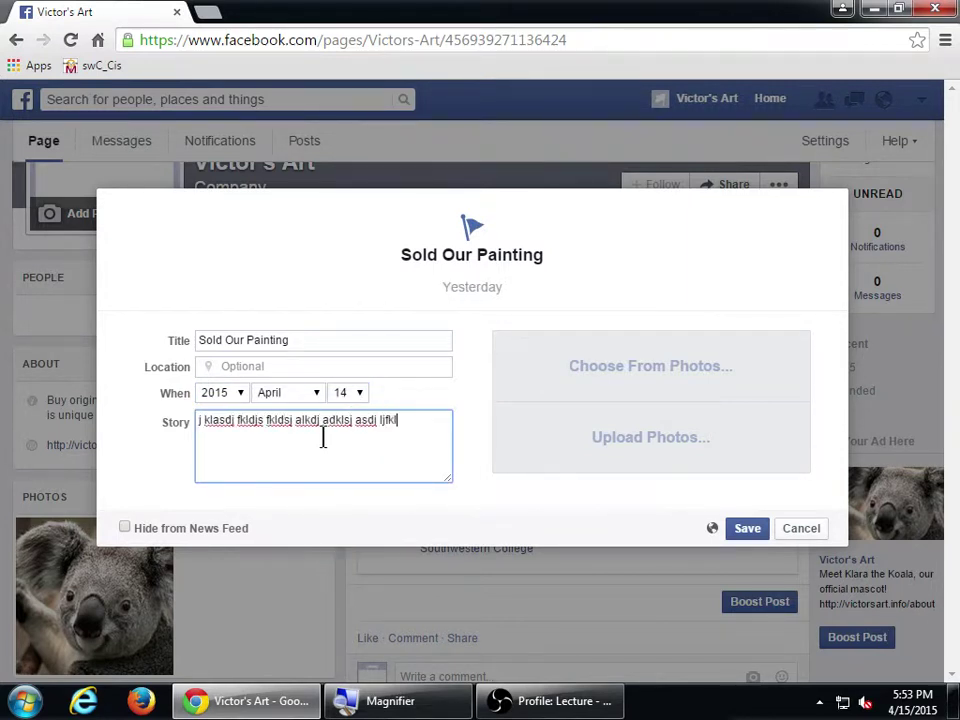
pyautogui.hotkey('ctrl', 'a')
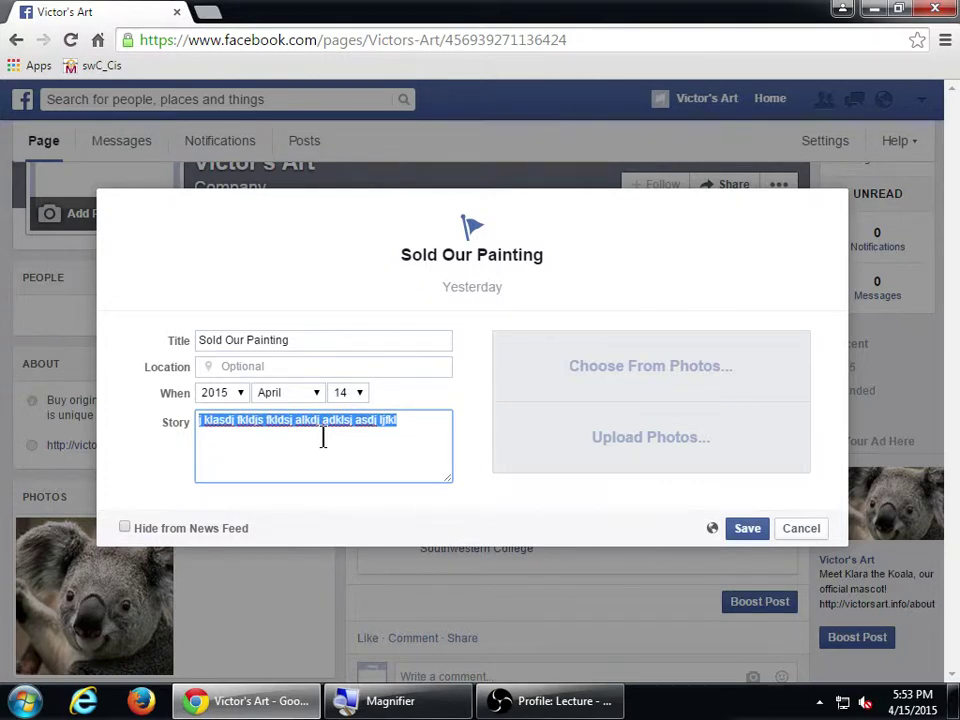
# - Attach the koala photo from the Timeline Photos album to the milestone
pyautogui.click(660, 364)
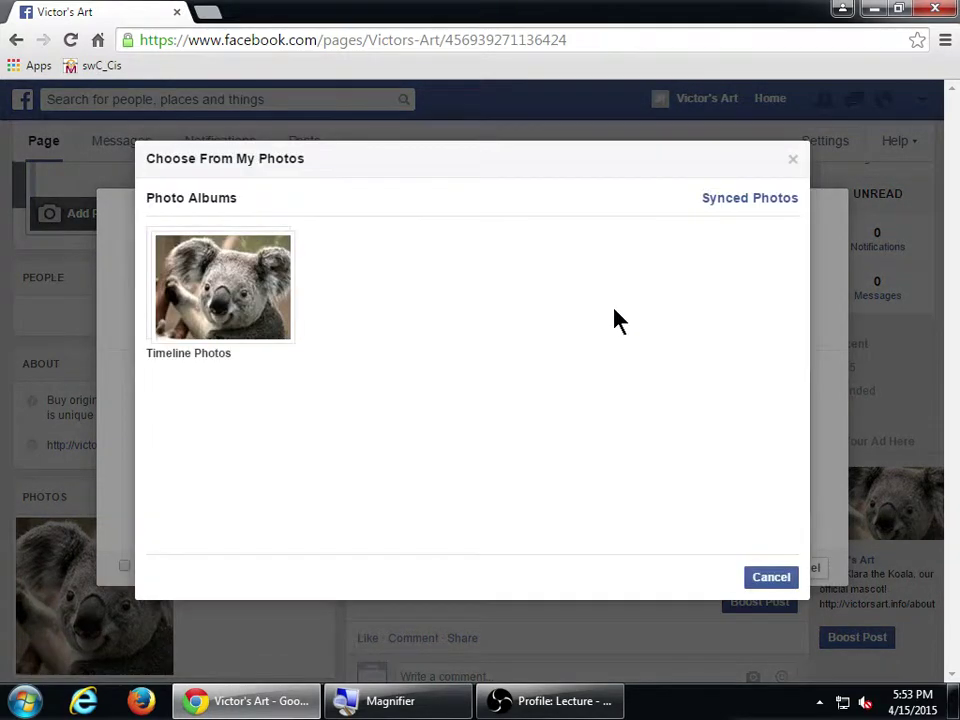
pyautogui.click(276, 298)
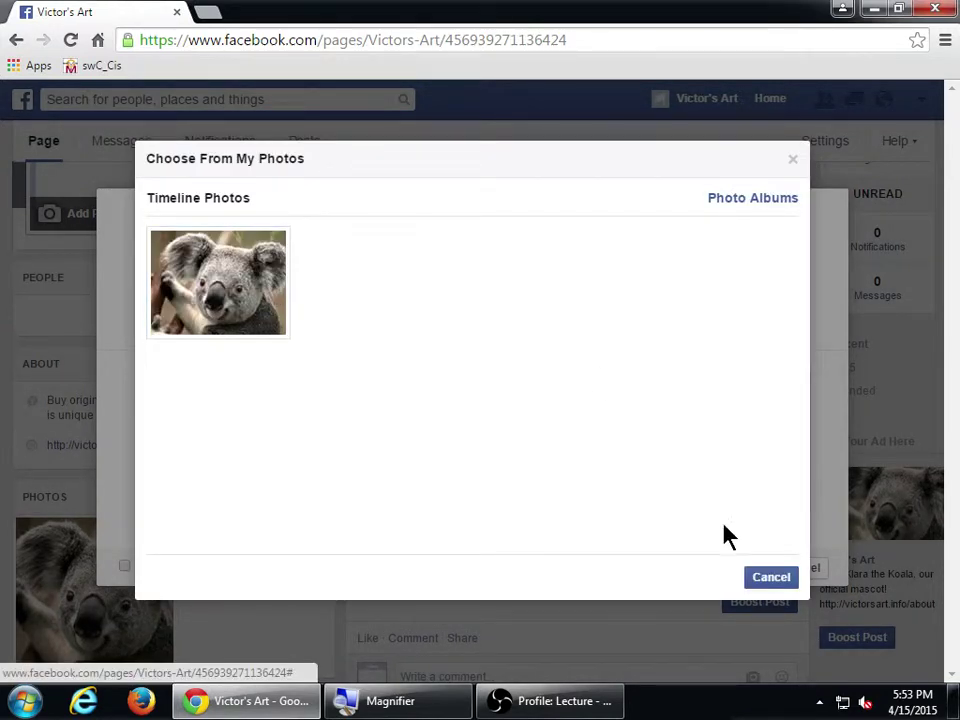
pyautogui.click(264, 313)
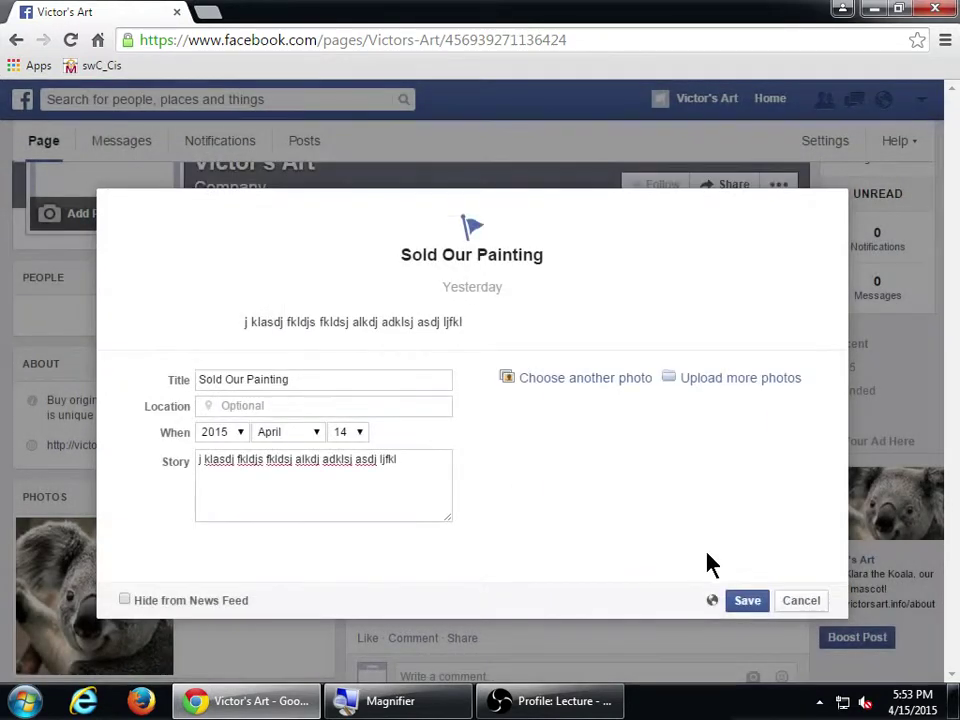
pyautogui.click(748, 380)
pyautogui.press('Escape')
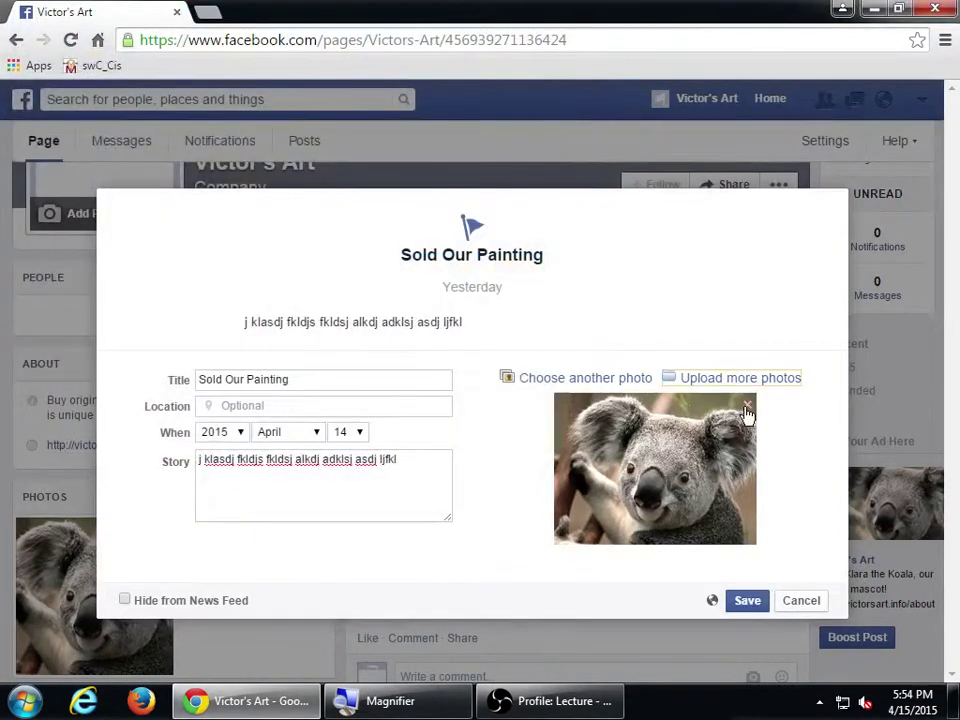
pyautogui.click(746, 405)
pyautogui.click(718, 404)
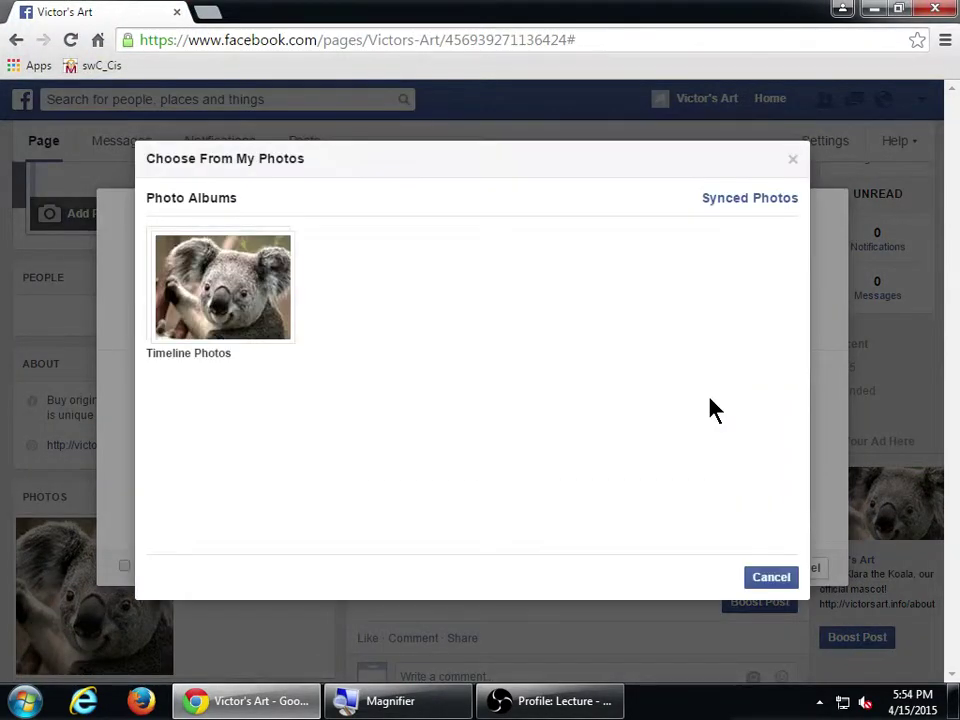
pyautogui.click(150, 297)
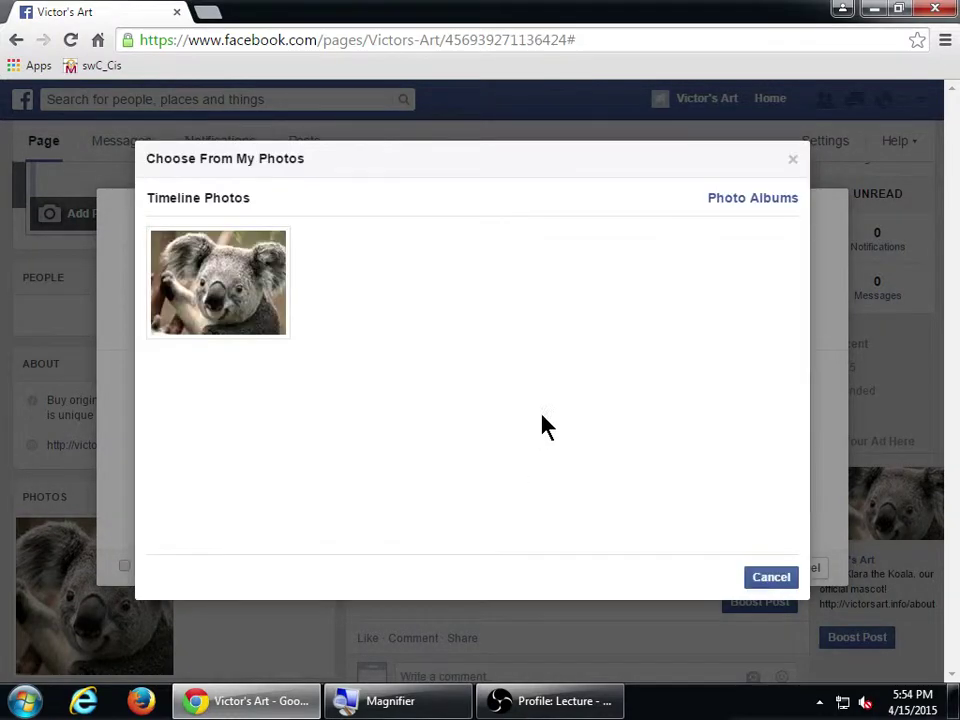
pyautogui.click(184, 294)
# - Save the milestone with an uploaded Penguins.jpg in place of the koala photo
pyautogui.click(712, 380)
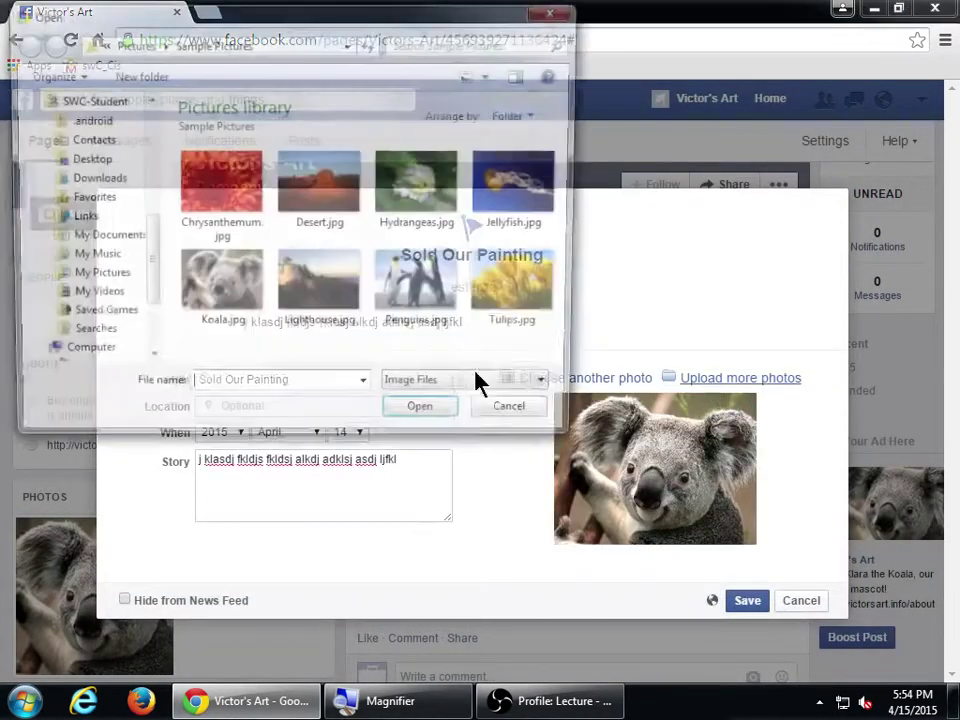
pyautogui.click(421, 330)
pyautogui.click(456, 420)
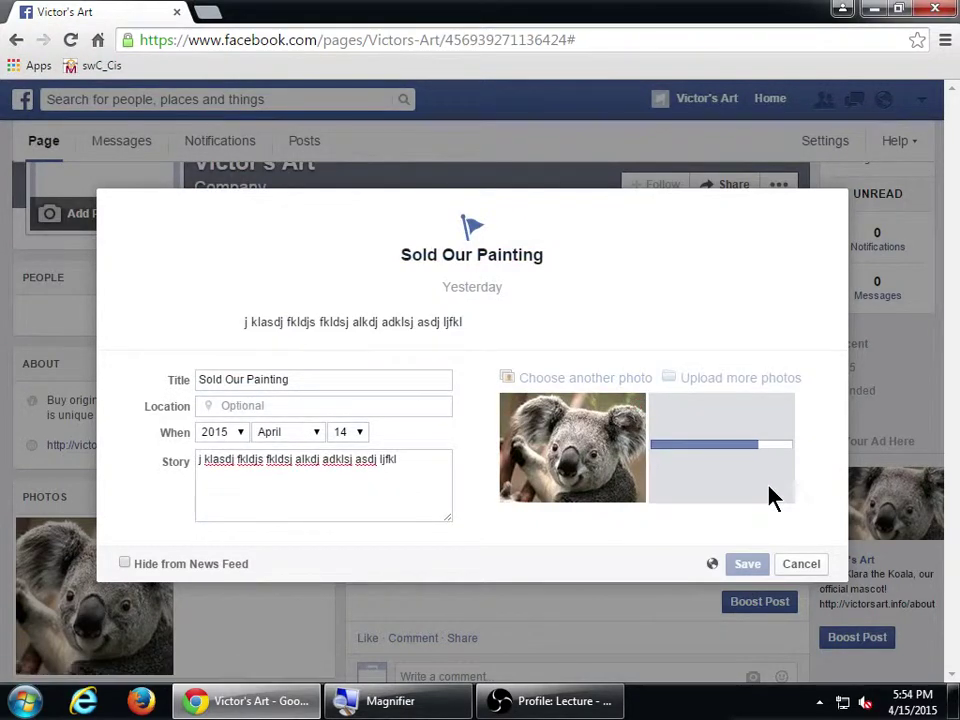
pyautogui.click(637, 400)
pyautogui.click(762, 600)
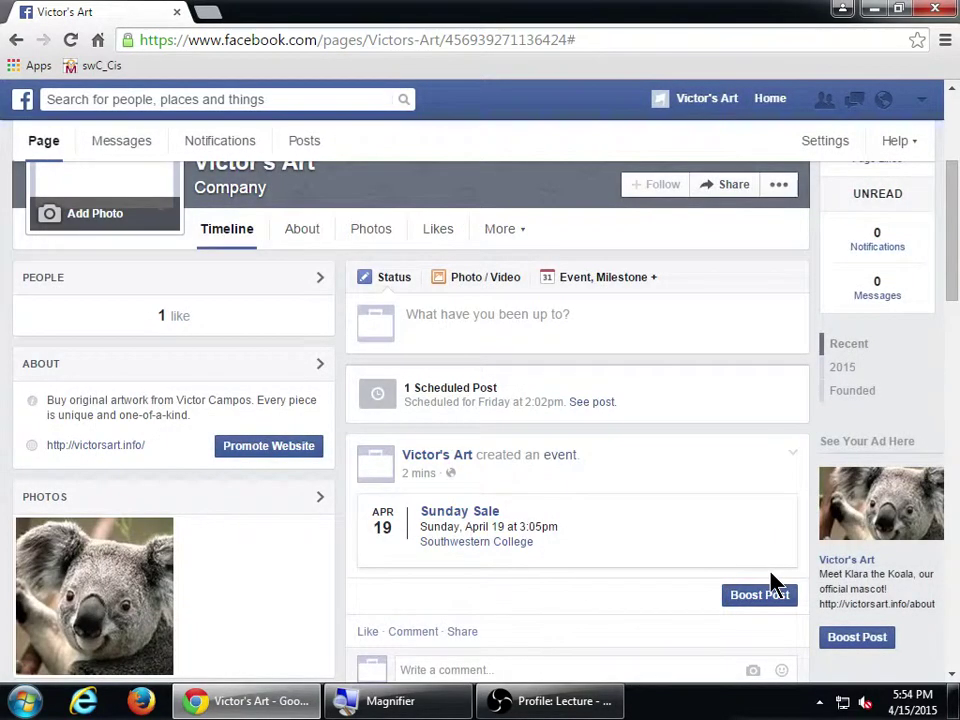
# - Look for the saved milestone on the page's timeline and in the home news feed
pyautogui.scroll(-7, 776, 583)
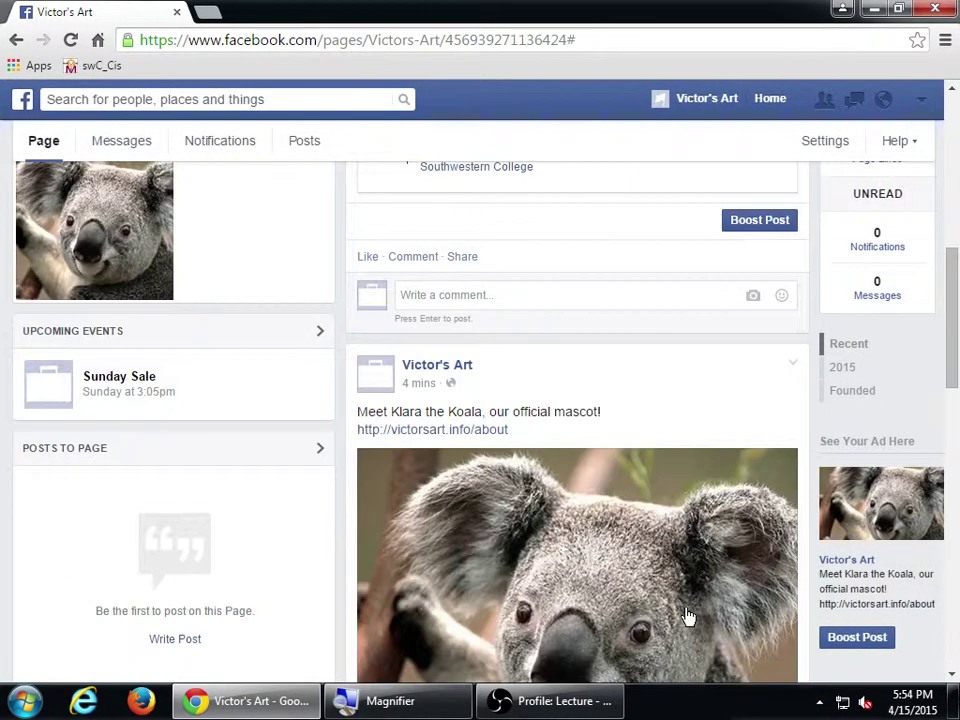
pyautogui.scroll(4, 686, 615)
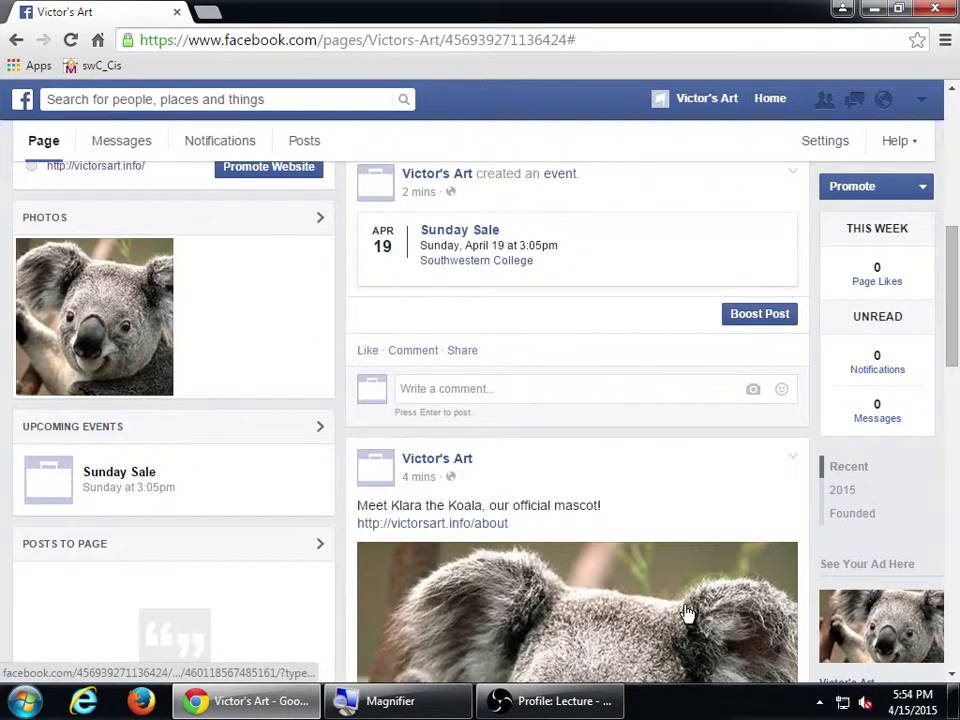
pyautogui.click(771, 100)
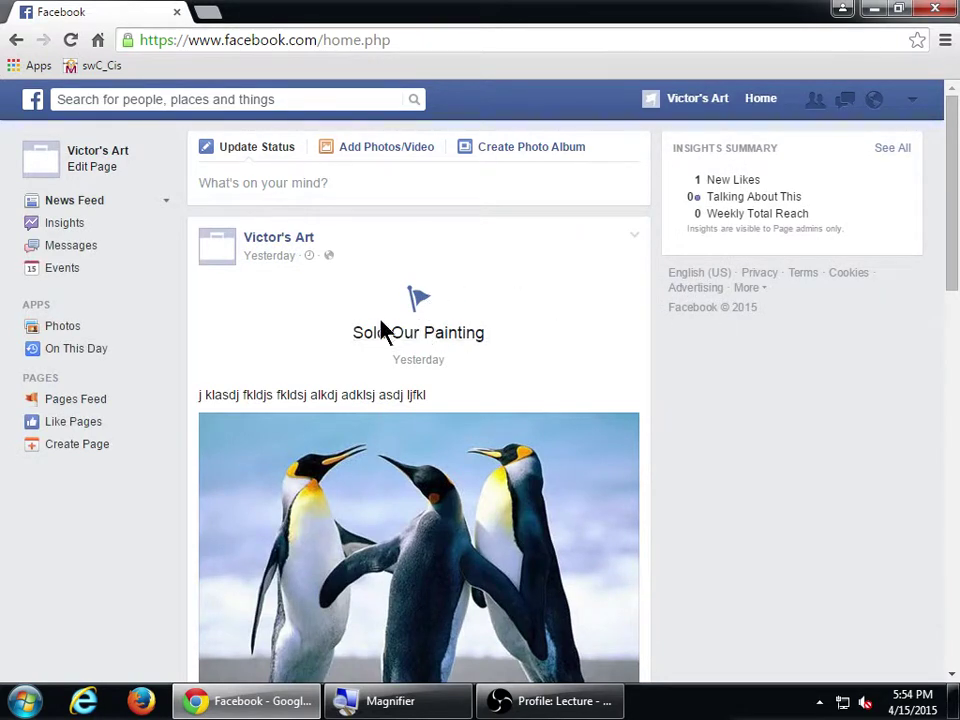
# - Review the "Sold Our Painting" milestone in the news feed and return to the Victor's Art page
pyautogui.moveTo(953, 274); pyautogui.dragTo(953, 284)
pyautogui.moveTo(956, 231); pyautogui.dragTo(955, 281)
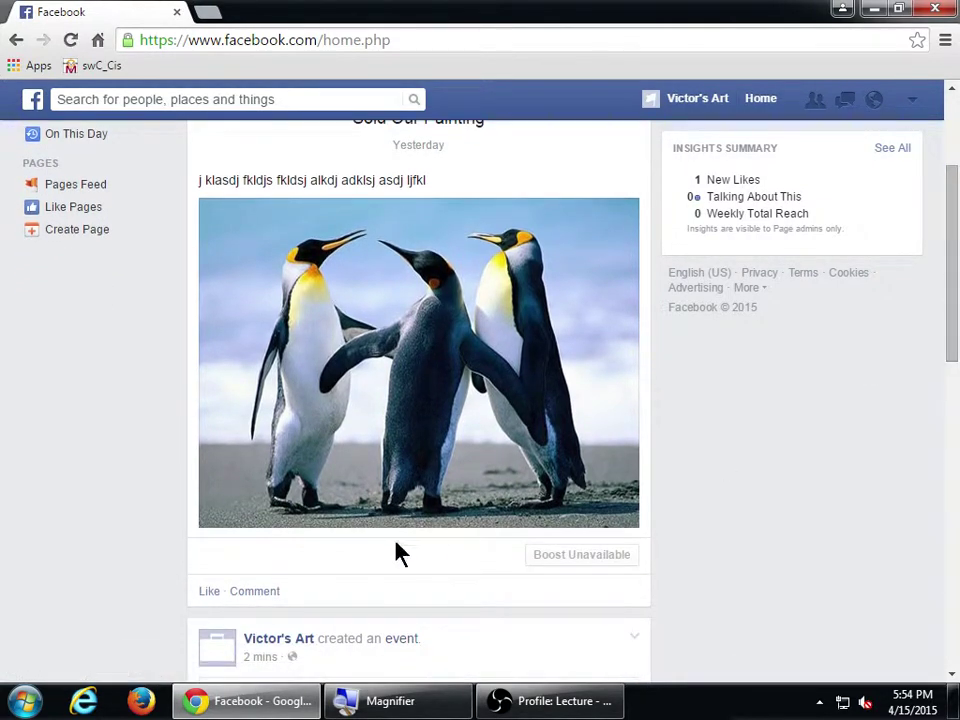
pyautogui.scroll(2, 836, 461)
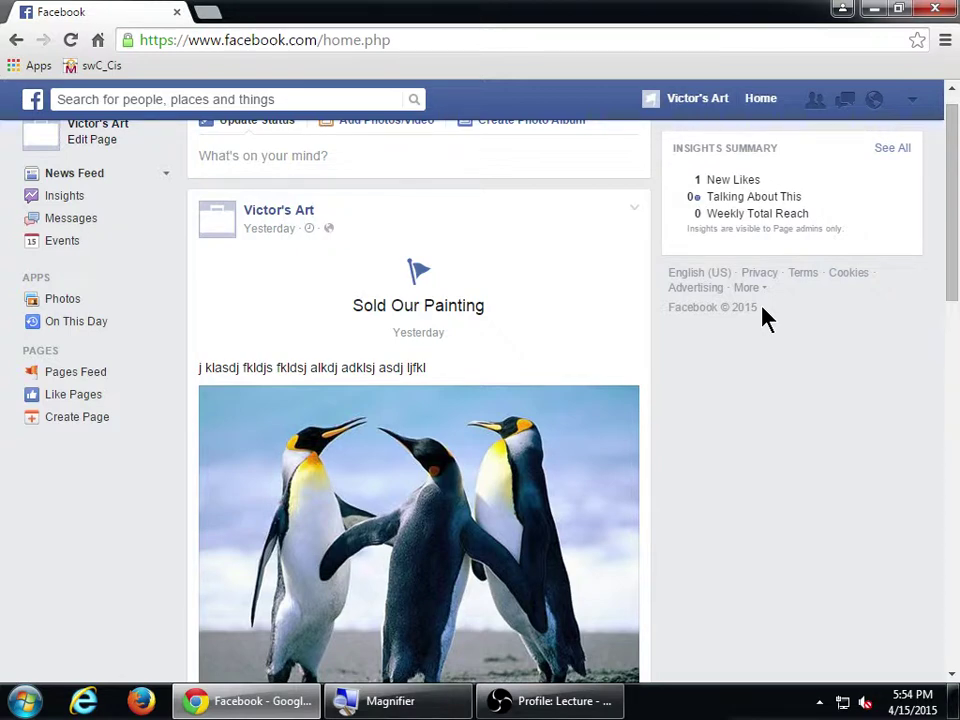
pyautogui.click(688, 101)
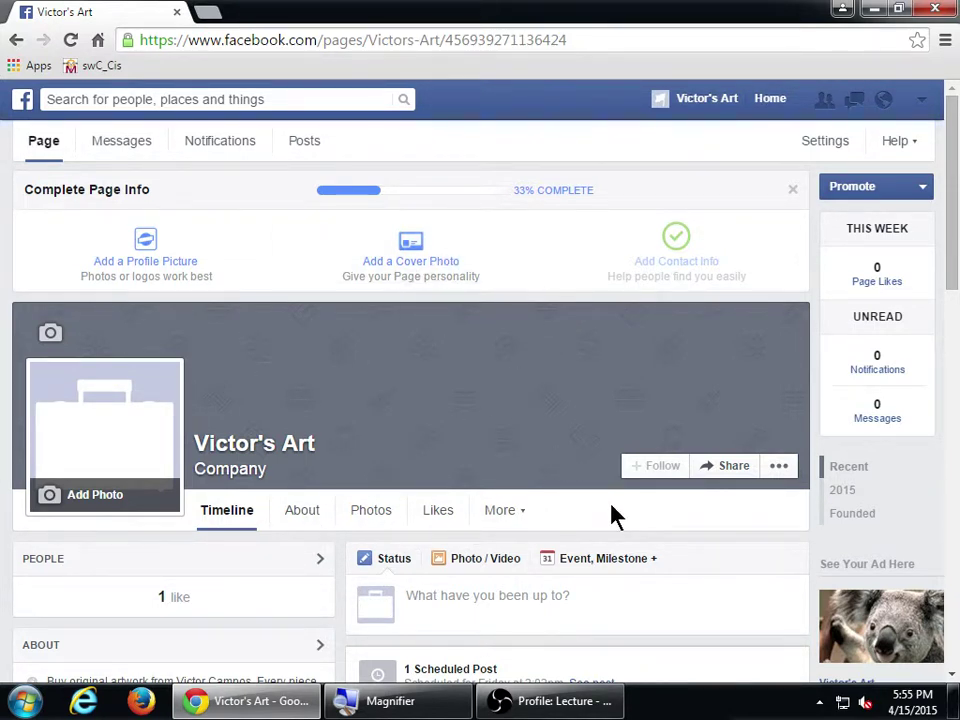
# - Switch to using Facebook as Aqui es Texcoco and look through the posts on its timeline
pyautogui.click(921, 102)
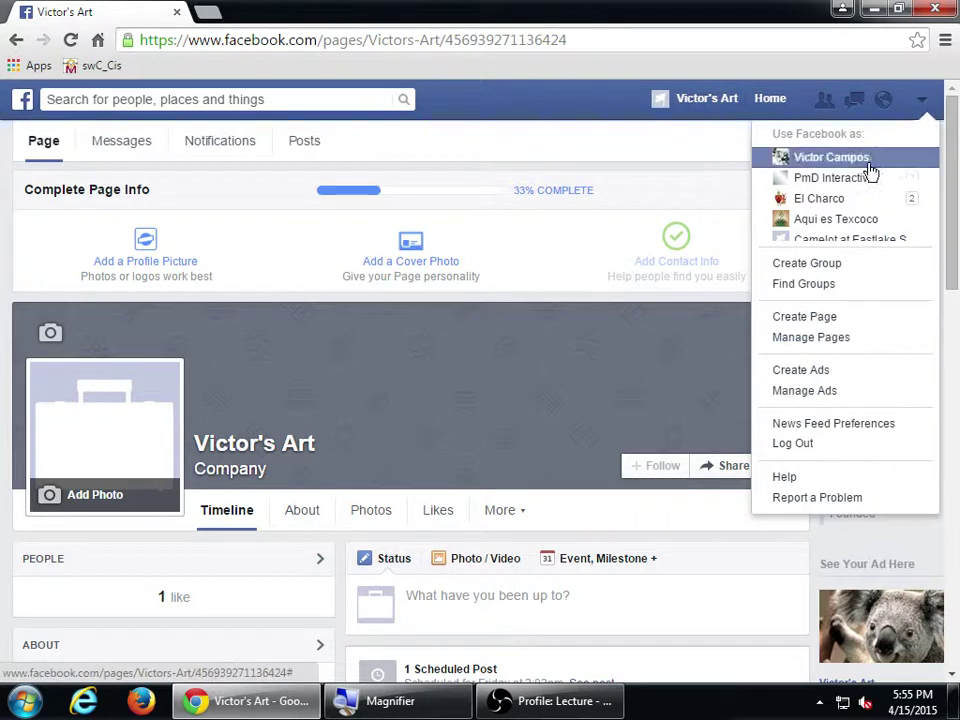
pyautogui.click(860, 221)
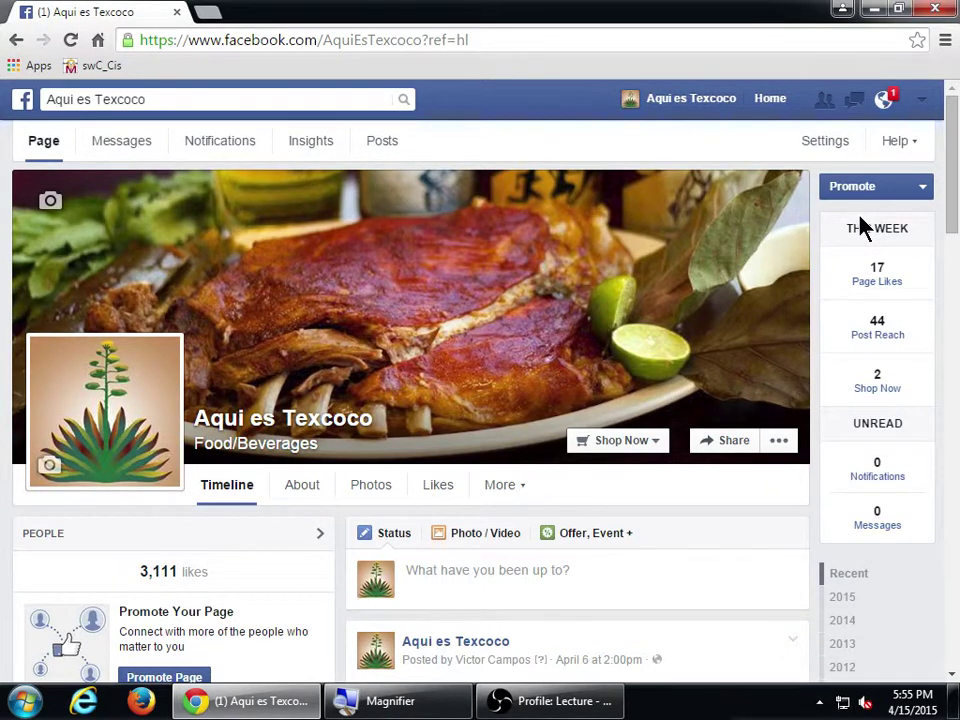
pyautogui.scroll(-2, 860, 226)
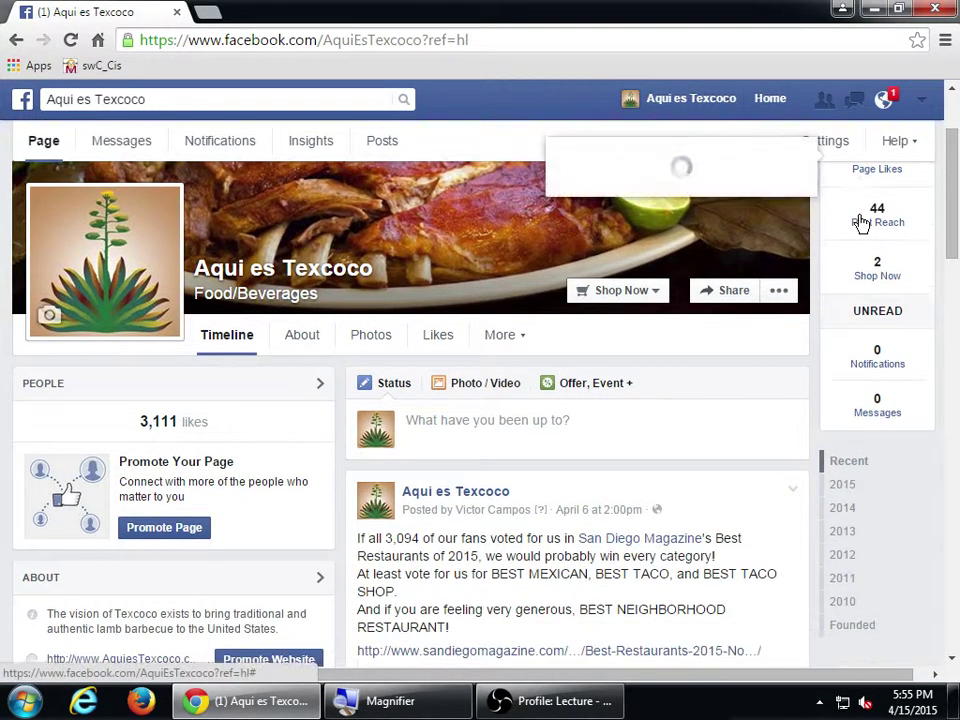
pyautogui.scroll(2, 860, 226)
pyautogui.scroll(-1, 860, 226)
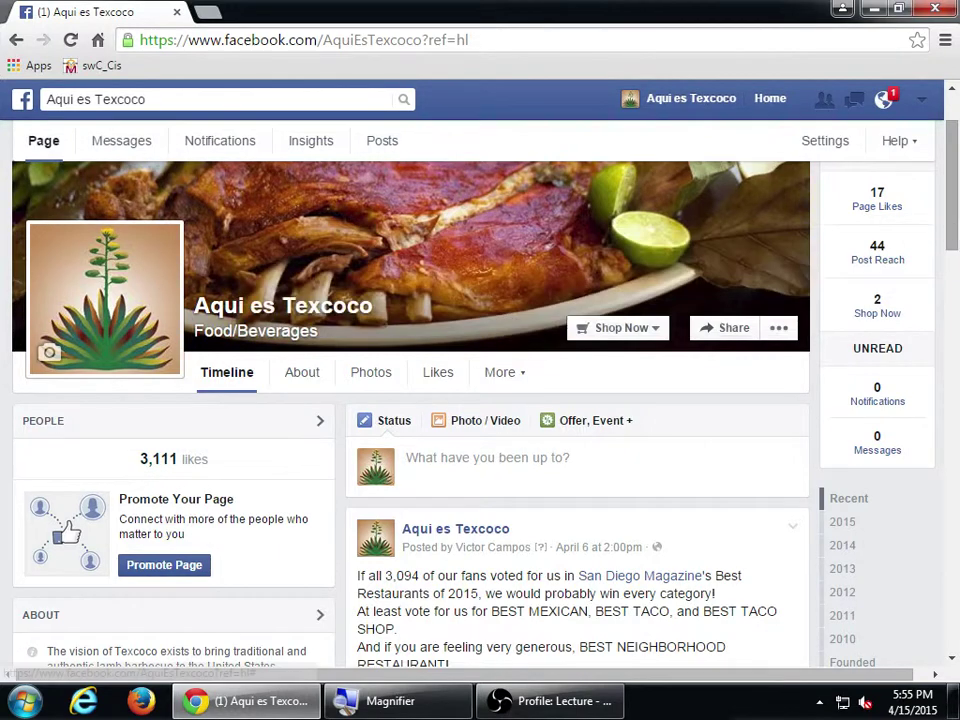
pyautogui.scroll(-1, 934, 238)
pyautogui.scroll(-1, 410, 400)
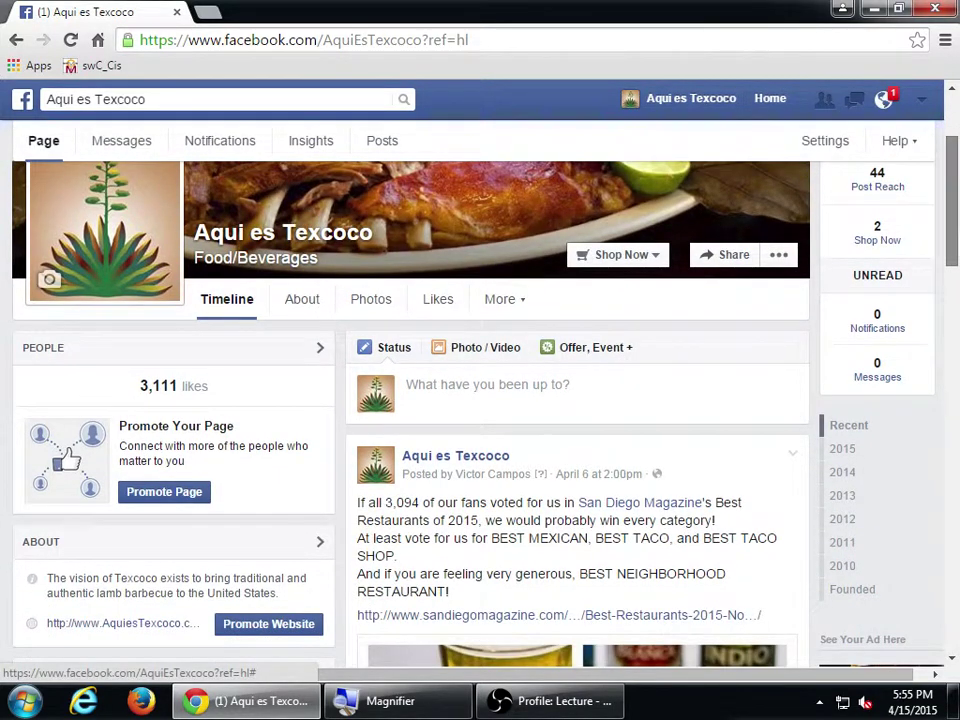
pyautogui.scroll(-4, 410, 400)
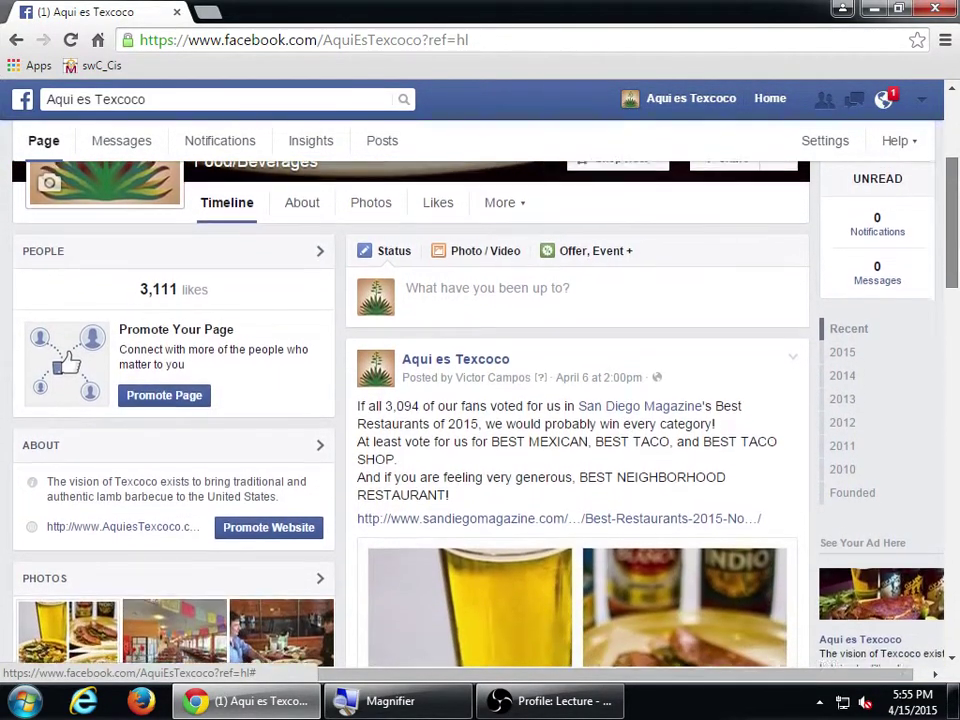
pyautogui.scroll(-10, 410, 400)
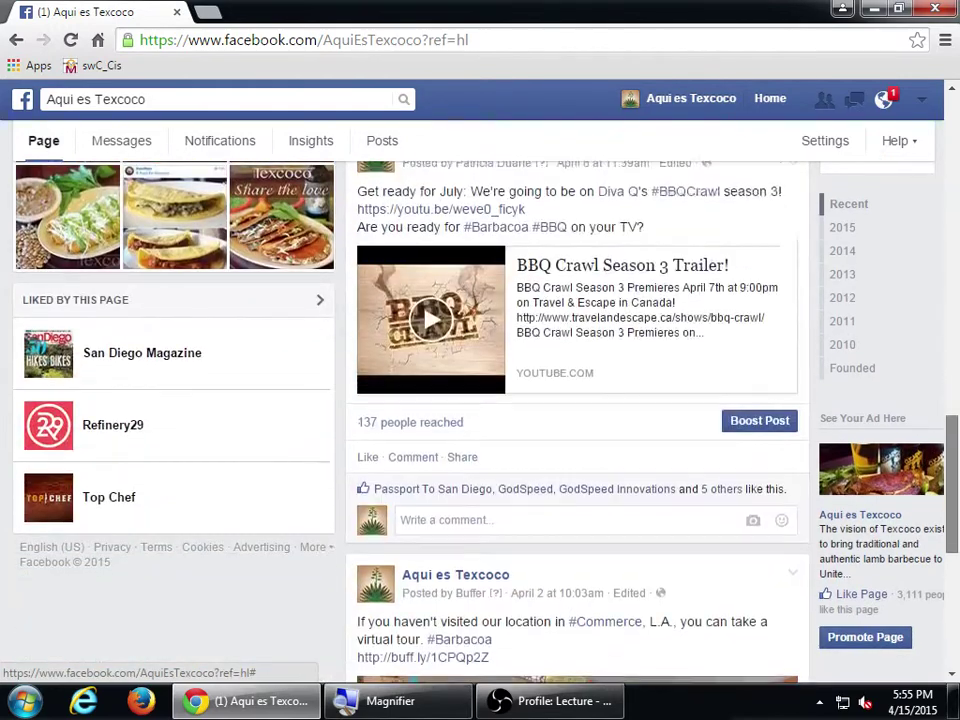
pyautogui.moveTo(953, 510); pyautogui.dragTo(953, 218)
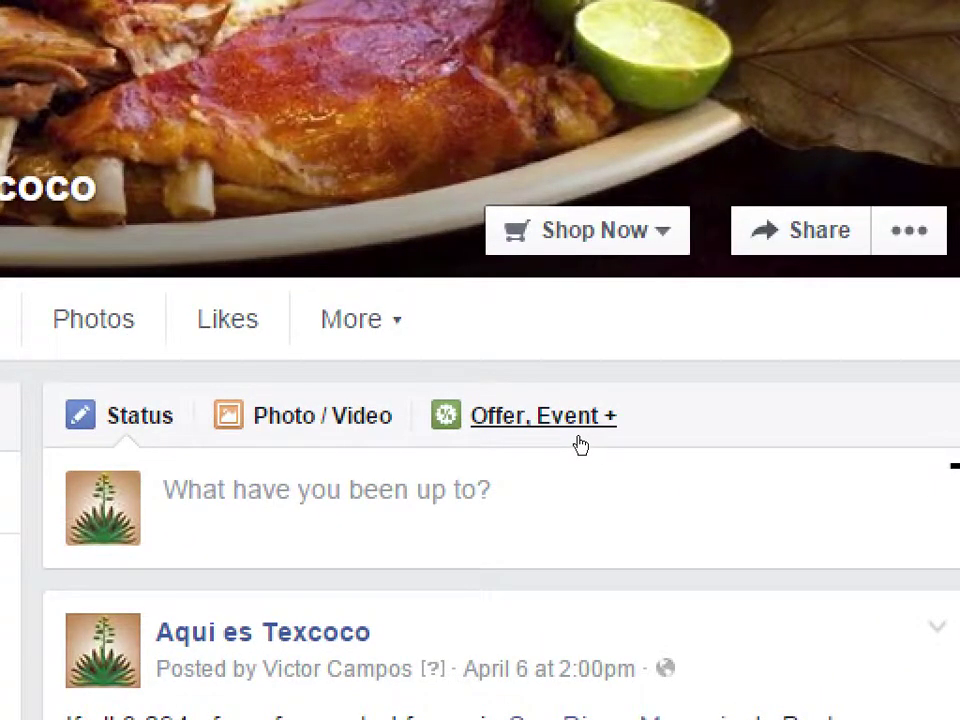
# - Examine the offer creation form for the Aqui es Texcoco page and close it without creating an offer
pyautogui.click(581, 445)
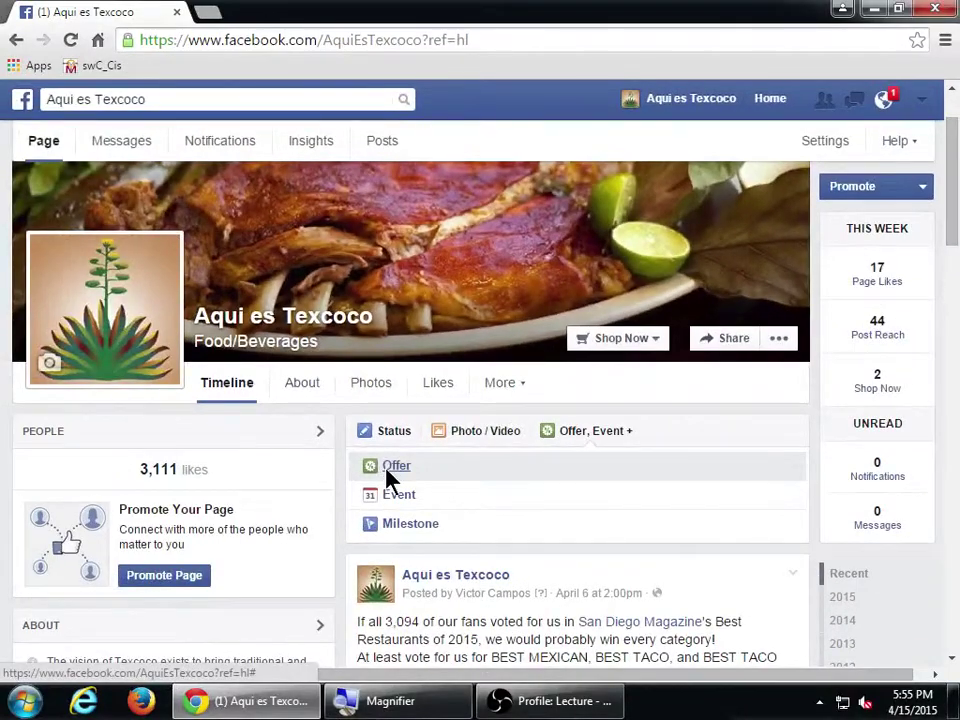
pyautogui.click(390, 470)
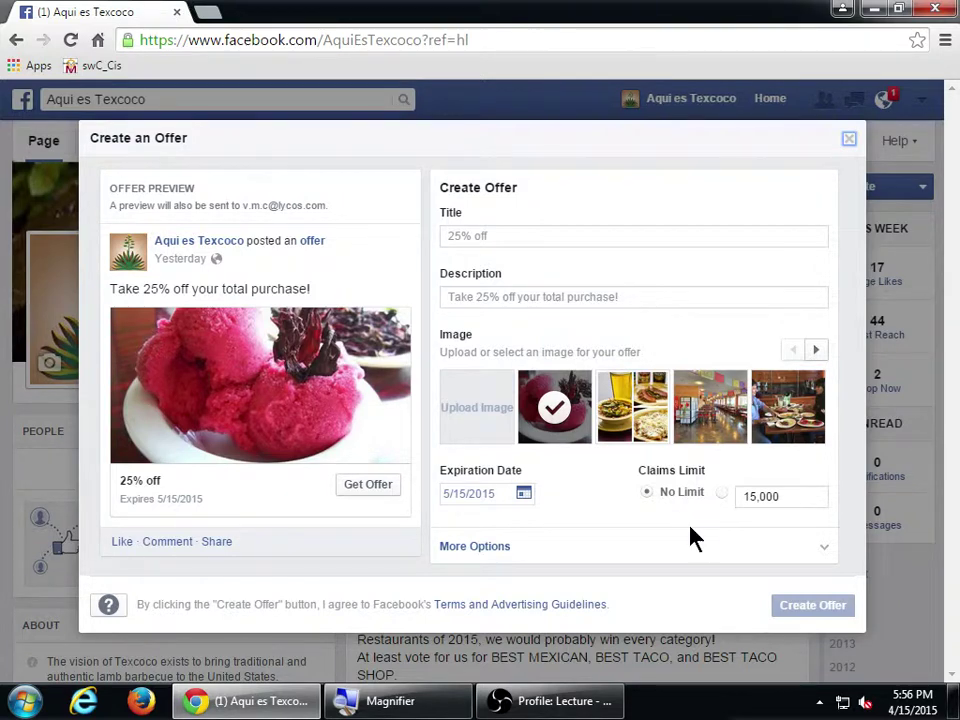
pyautogui.click(848, 139)
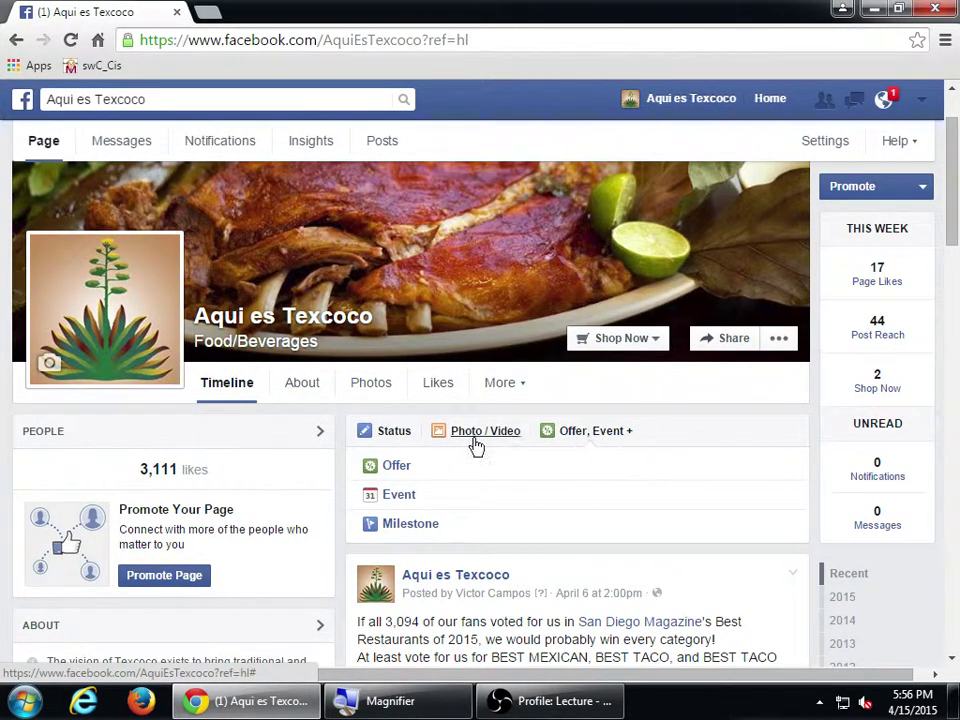
# - Switch through the PmD Interactive, Camelot at Eastlake Shores and SunGlassable pages to compare which post types each one offers
pyautogui.click(920, 108)
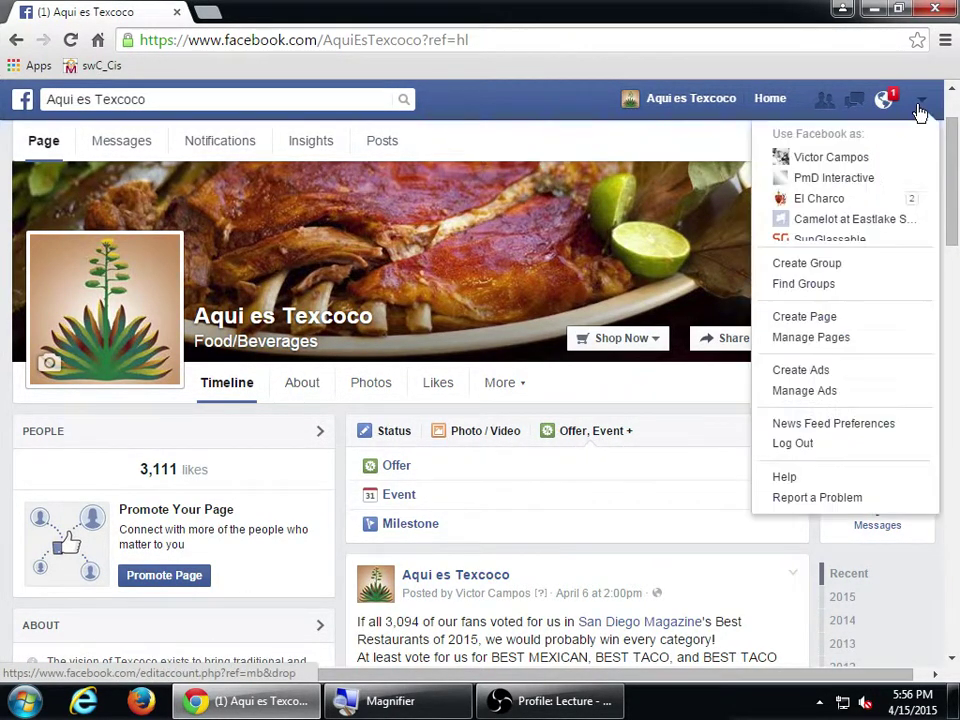
pyautogui.click(904, 180)
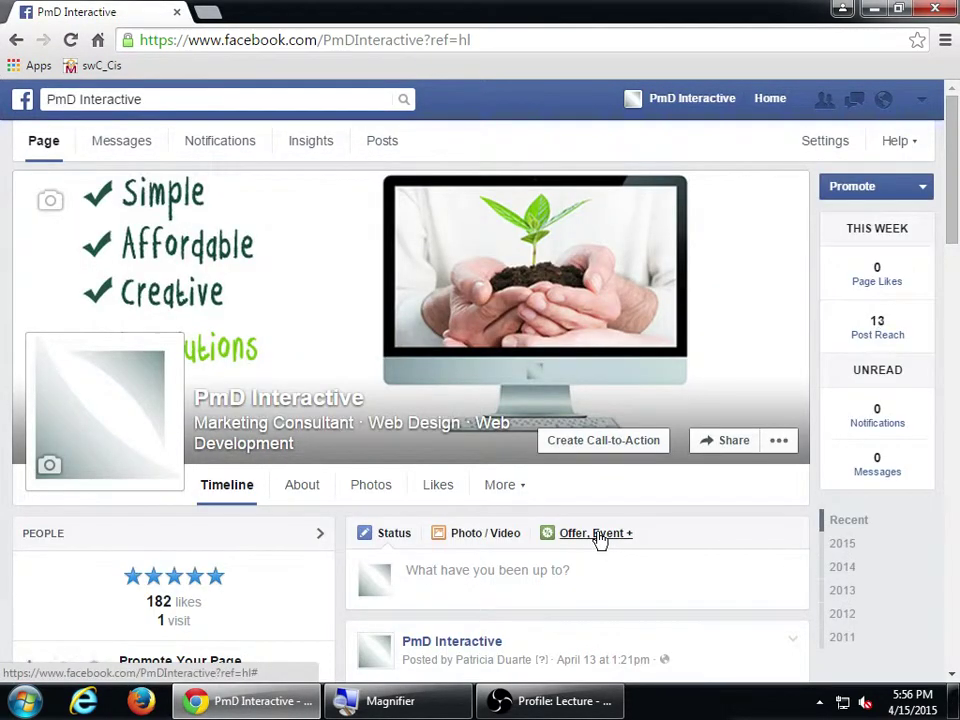
pyautogui.click(915, 107)
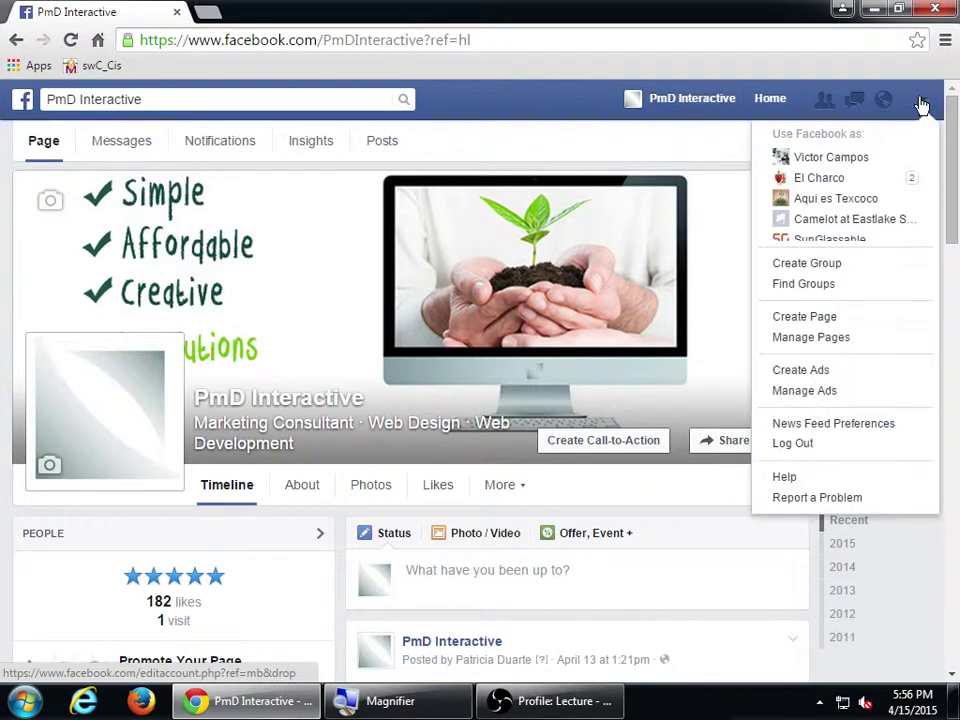
pyautogui.click(872, 220)
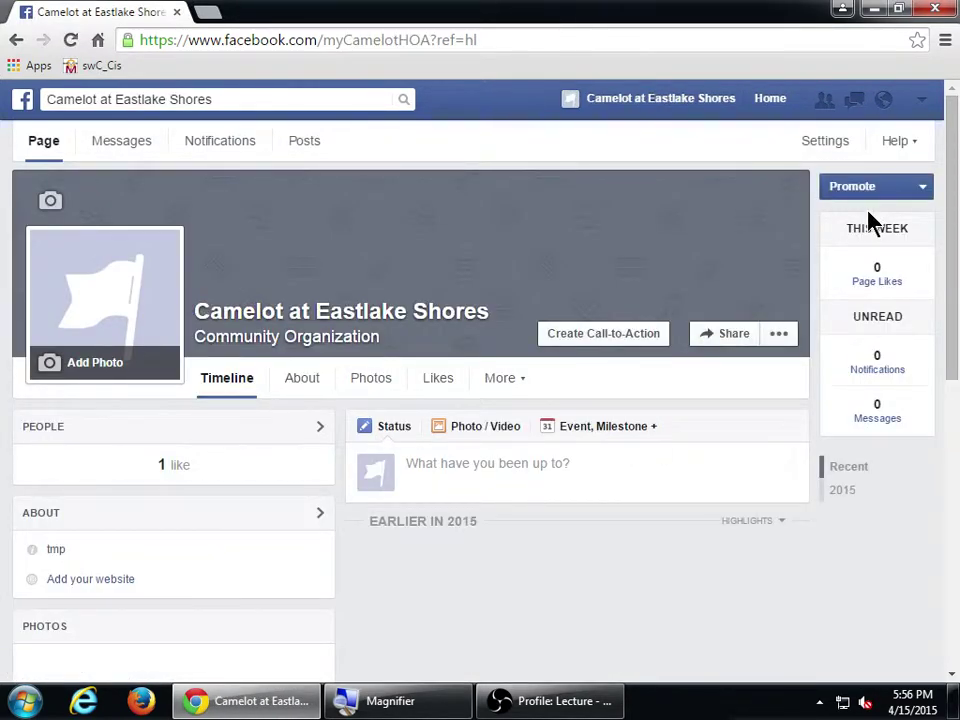
pyautogui.click(920, 106)
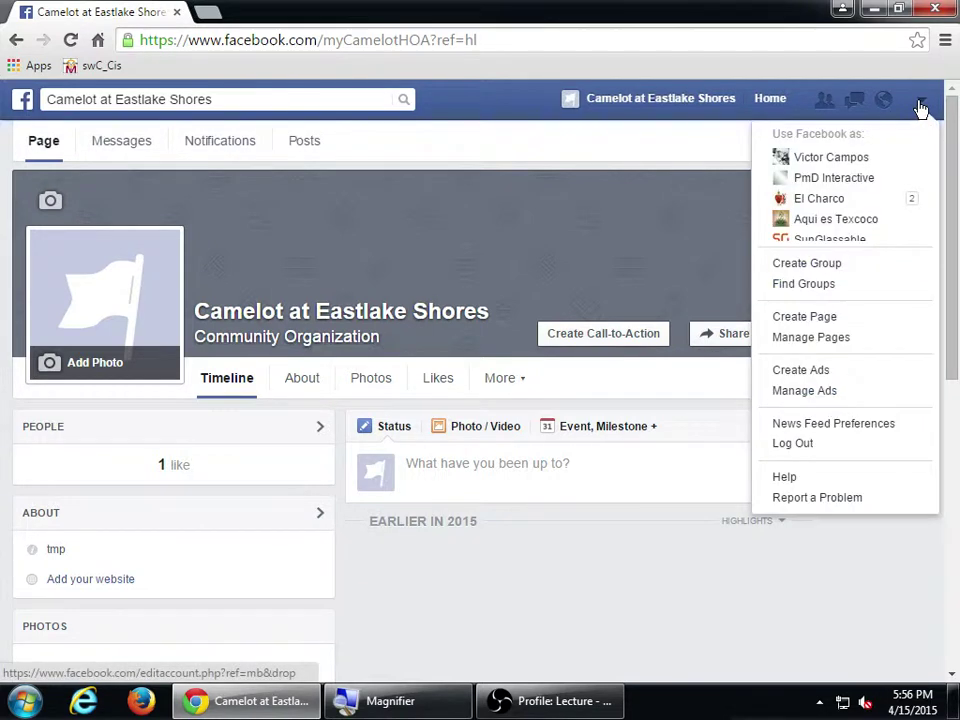
pyautogui.scroll(-3, 846, 227)
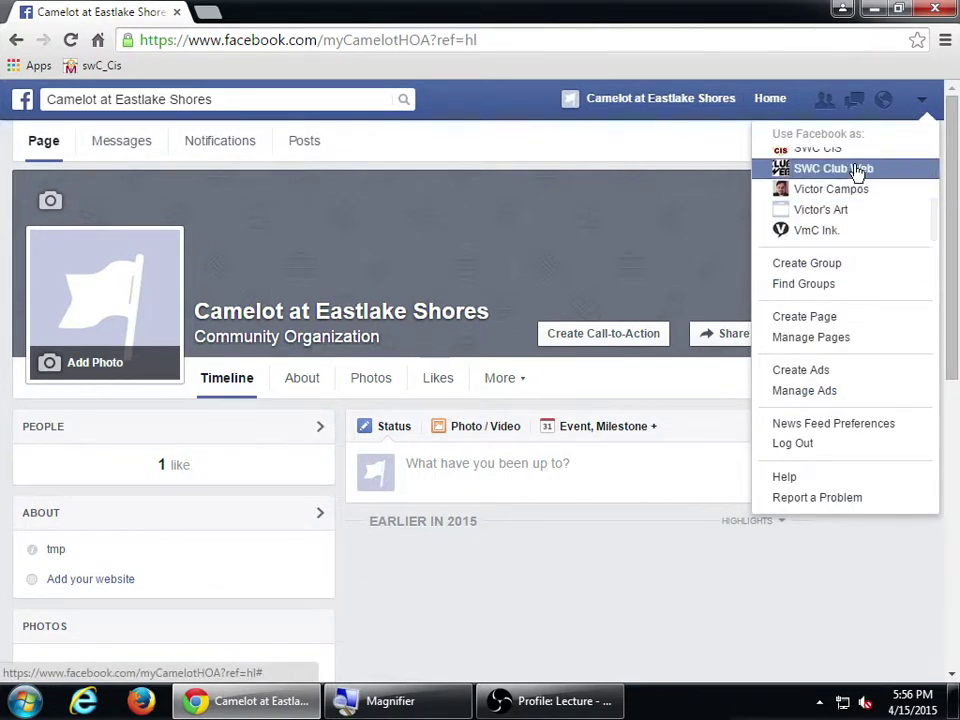
pyautogui.scroll(3, 846, 225)
pyautogui.click(846, 221)
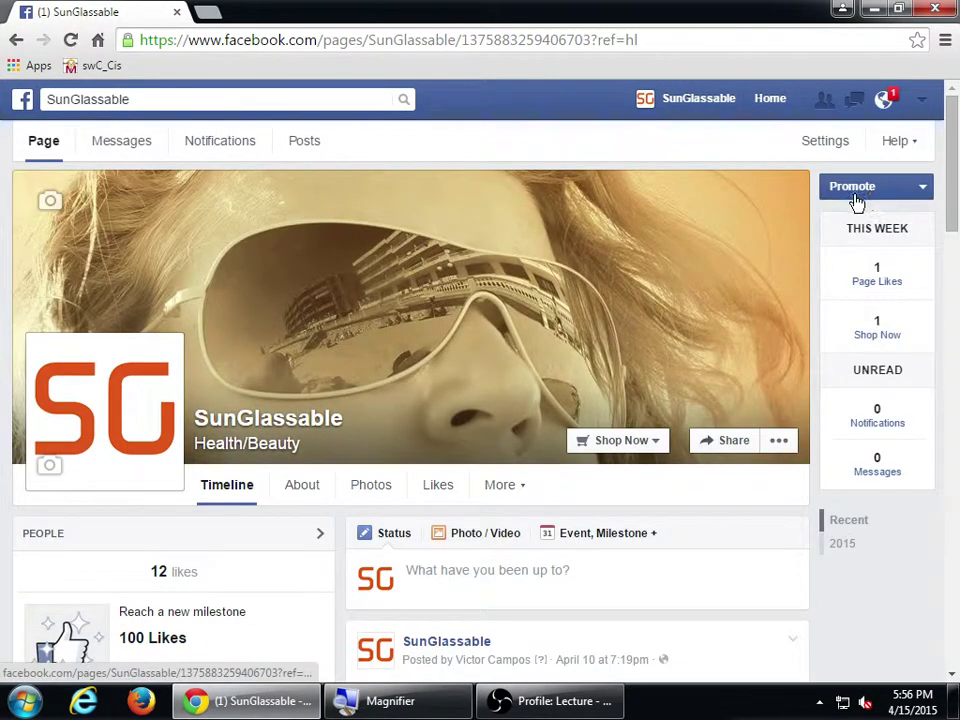
# - Switch back to the Victor's Art page and check the additional page options beside Share
pyautogui.click(921, 104)
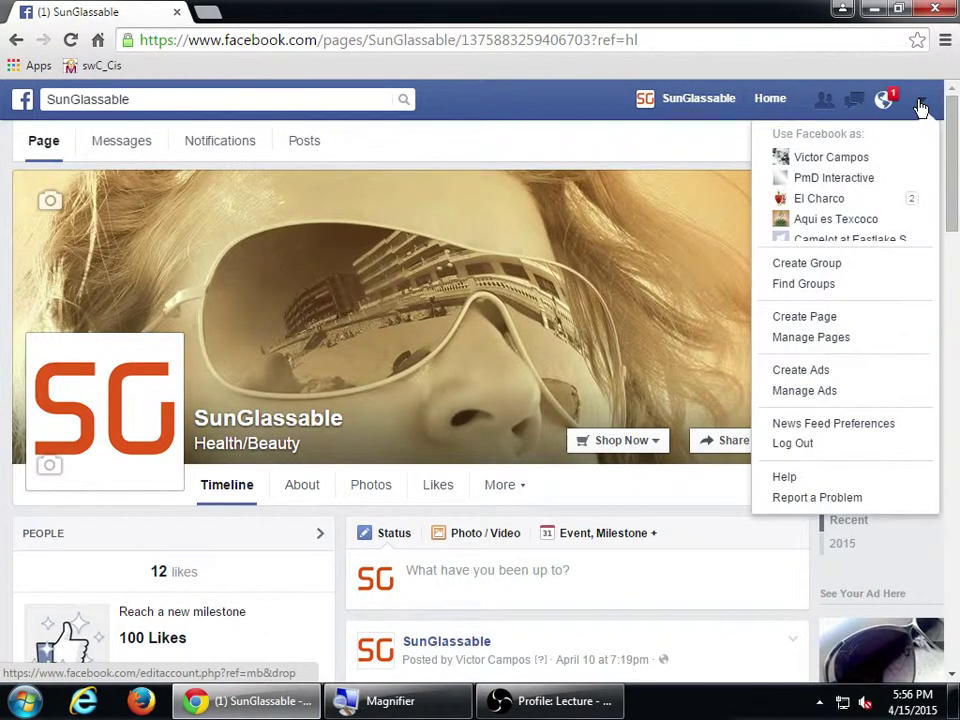
pyautogui.scroll(-3, 866, 222)
pyautogui.click(857, 214)
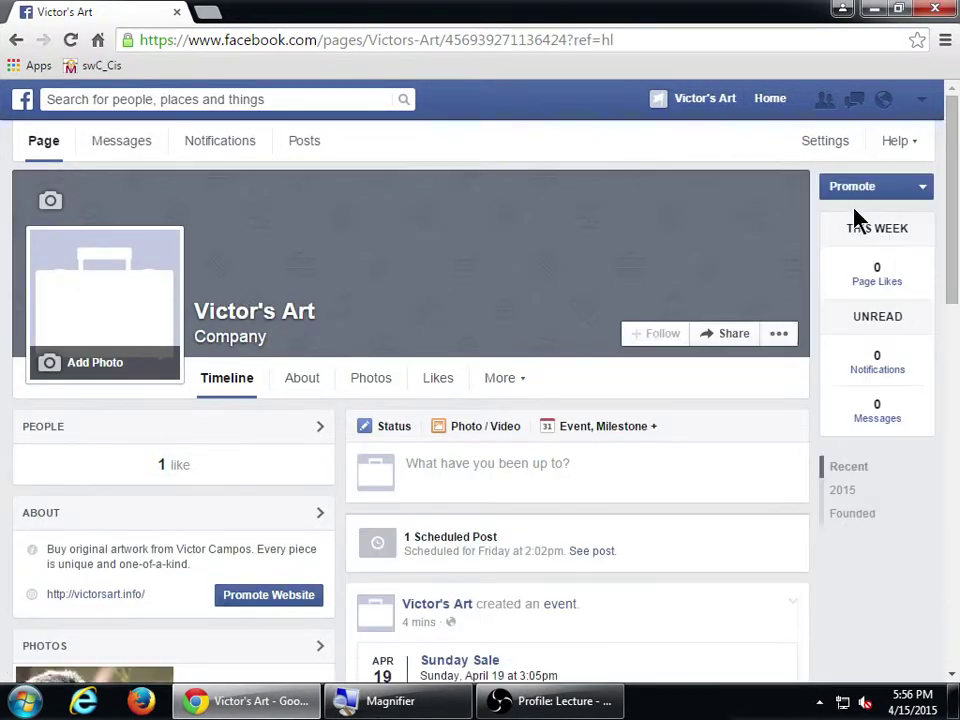
pyautogui.click(785, 333)
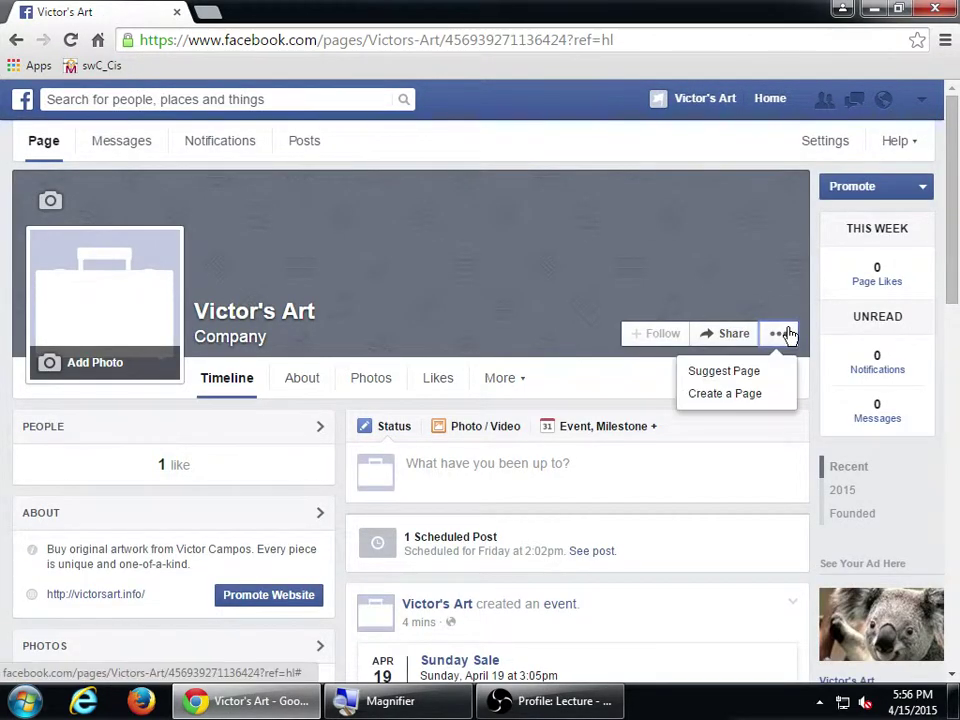
pyautogui.click(817, 442)
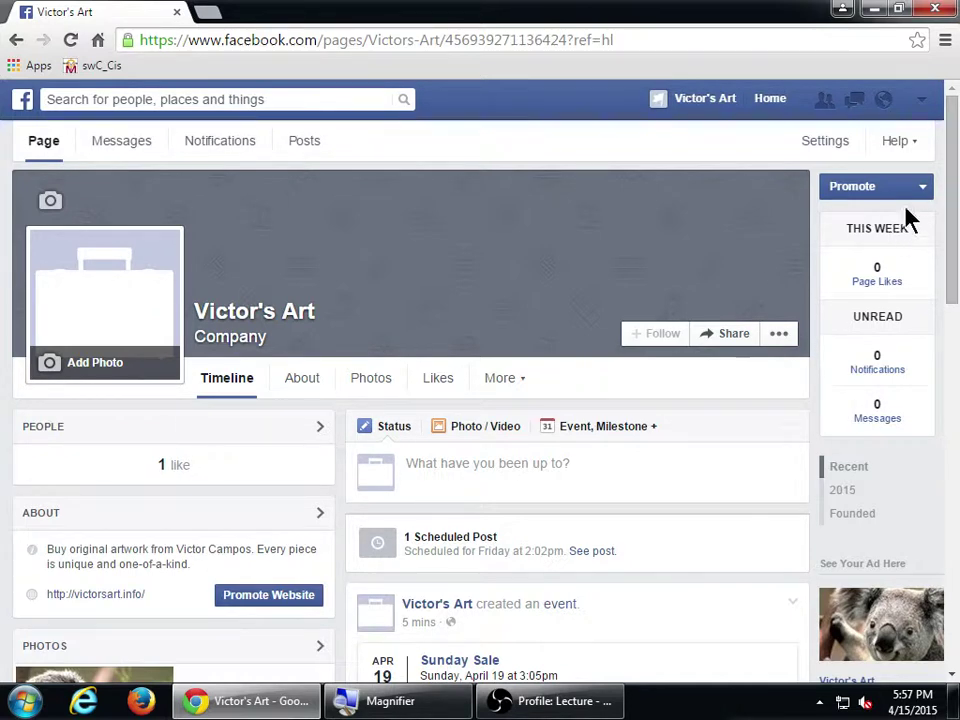
# - Switch to the personal profile and view its home news feed
pyautogui.click(922, 104)
pyautogui.click(866, 160)
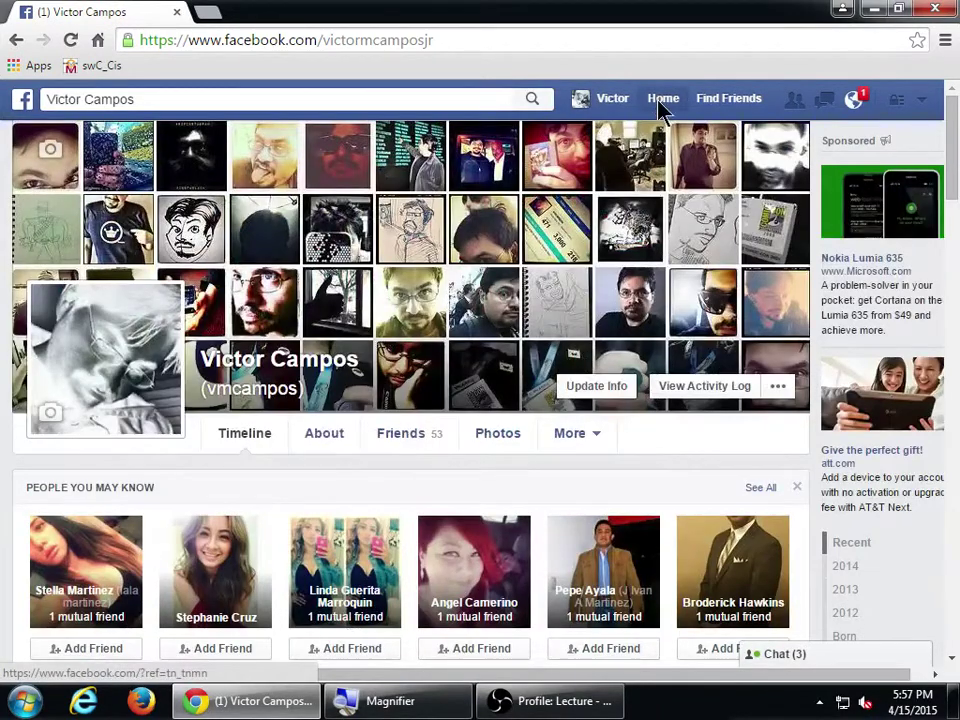
pyautogui.click(660, 106)
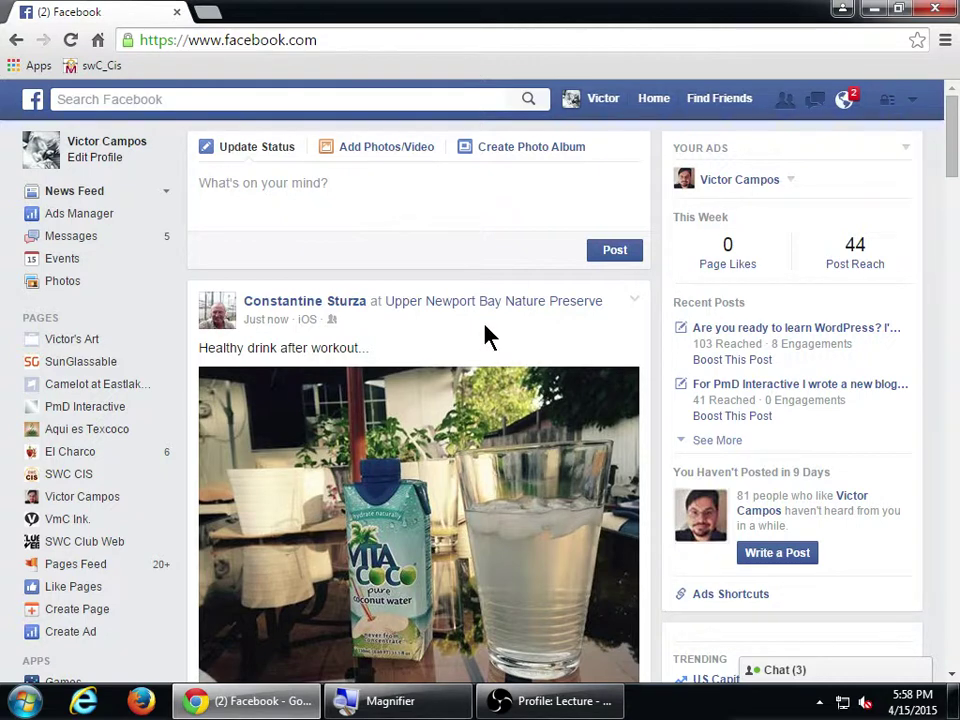
# - Switch from the personal account back to using Facebook as Victor's Art
pyautogui.click(914, 104)
pyautogui.scroll(-2, 876, 186)
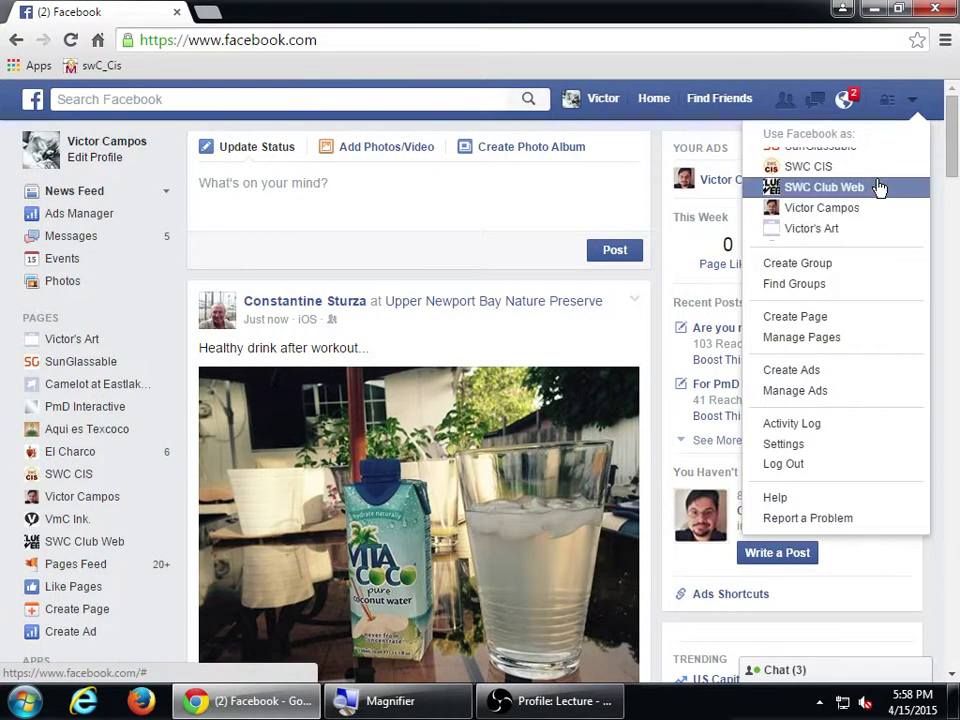
pyautogui.click(838, 230)
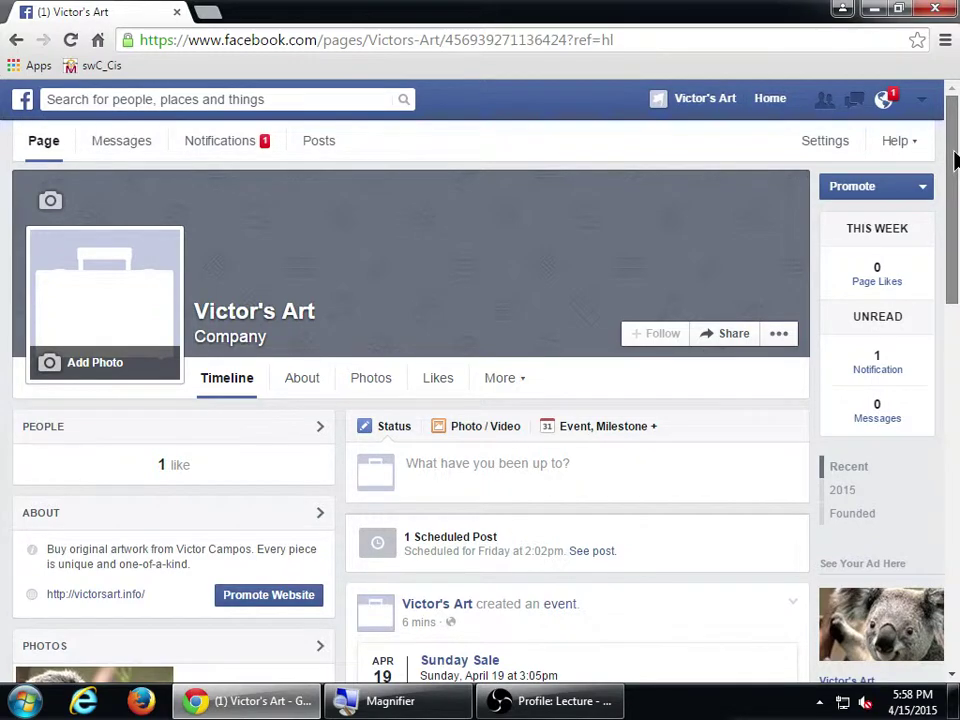
# - Examine the reach and boost option of the Sunday Sale event and koala photo posts on the Victor's Art timeline
pyautogui.moveTo(955, 160); pyautogui.dragTo(918, 160)
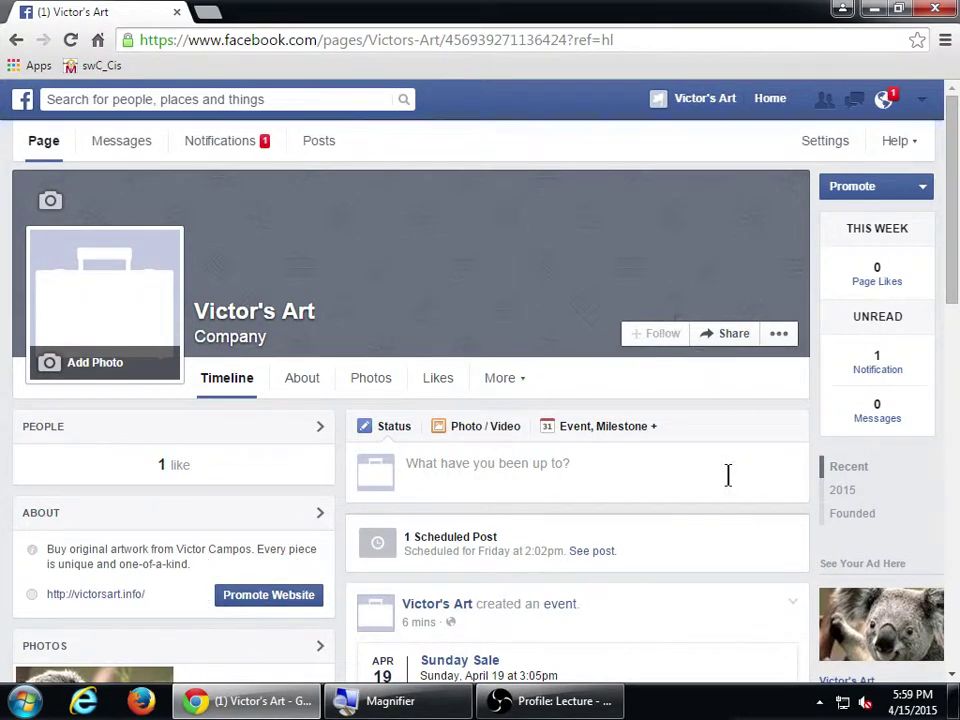
pyautogui.scroll(-2, 621, 589)
pyautogui.scroll(-3, 621, 589)
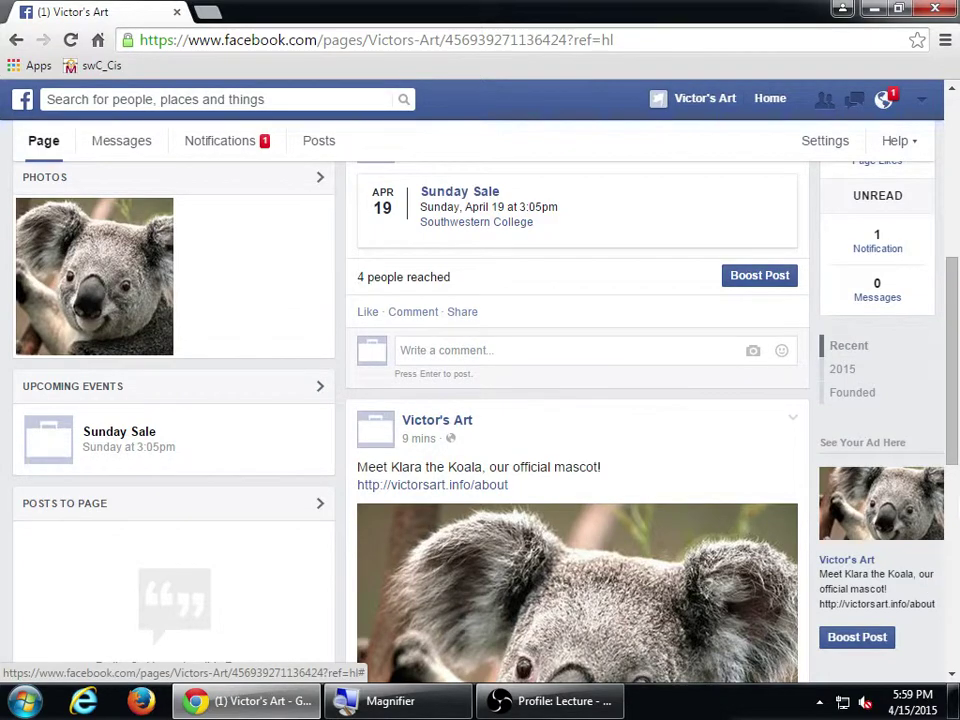
pyautogui.scroll(-4, 587, 441)
pyautogui.scroll(2, 587, 437)
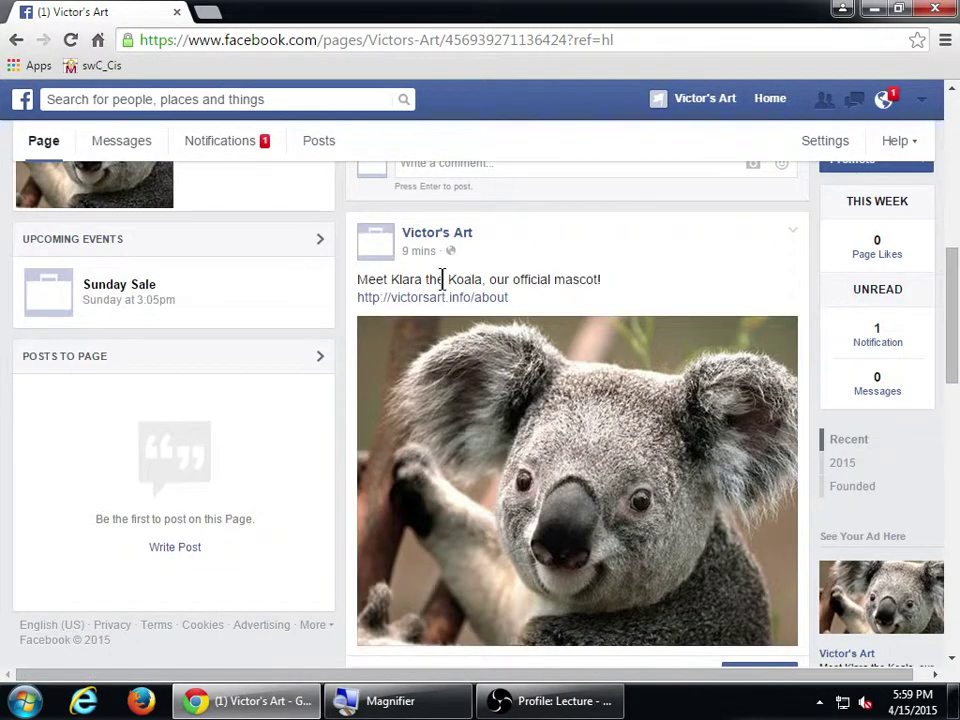
pyautogui.scroll(-2, 443, 279)
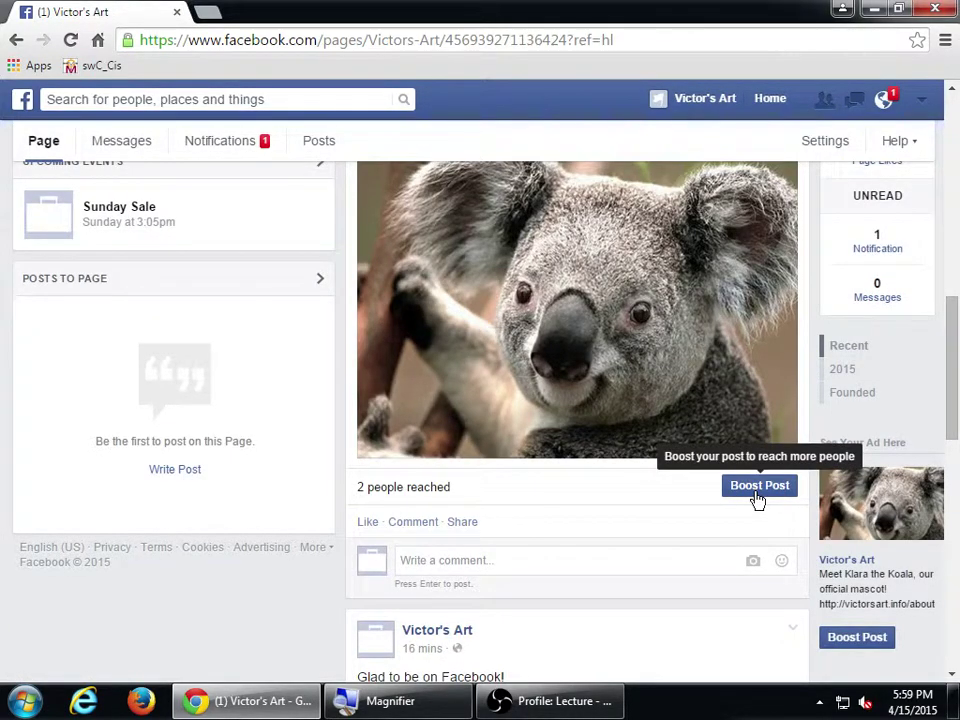
pyautogui.scroll(2, 653, 484)
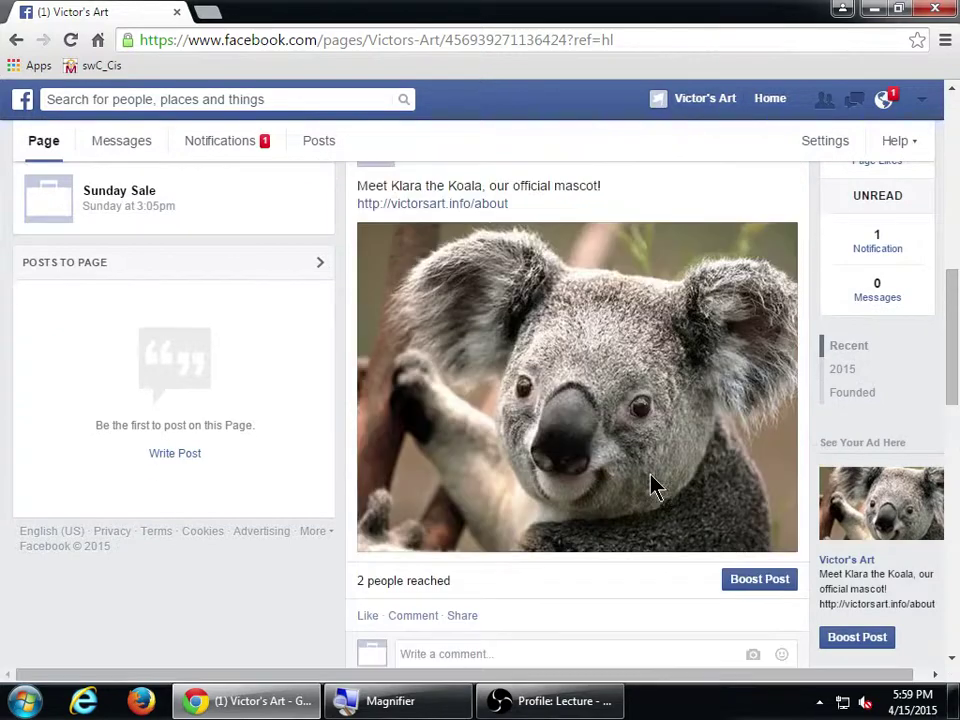
pyautogui.scroll(-1, 652, 484)
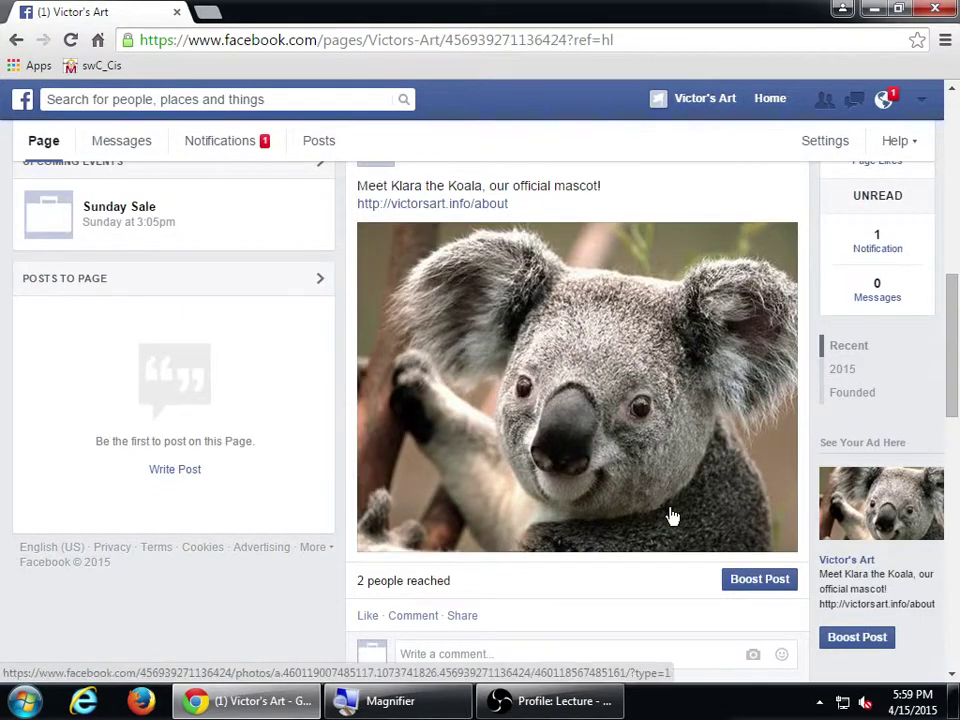
# - Start a new status update on the page timeline and check the boost option offered with it
pyautogui.scroll(3, 744, 560)
pyautogui.scroll(5, 744, 578)
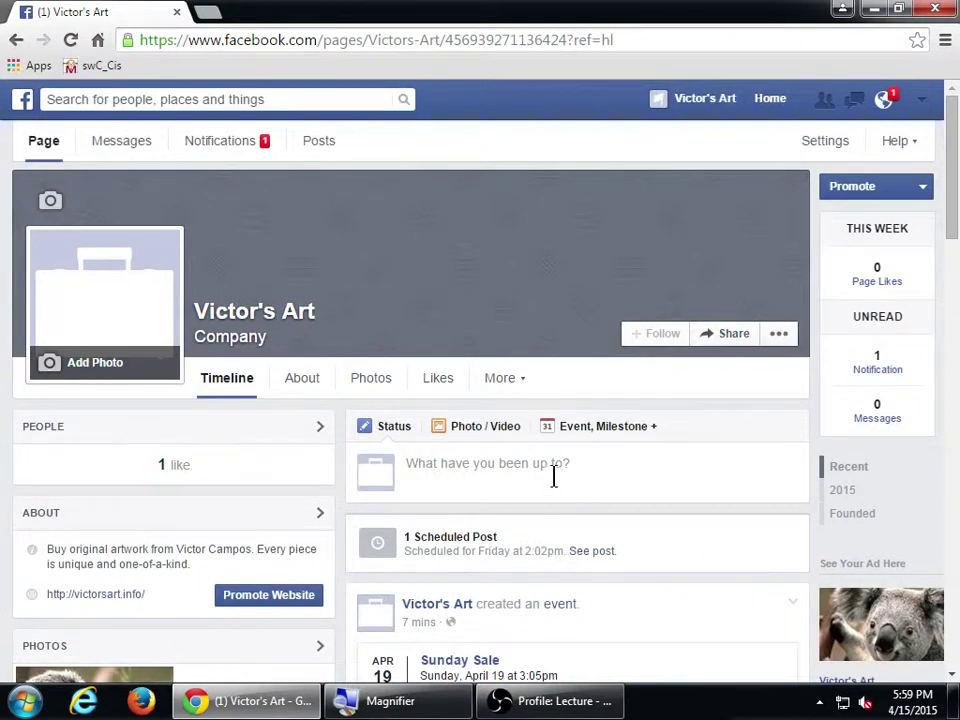
pyautogui.click(553, 472)
pyautogui.scroll(-2, 553, 484)
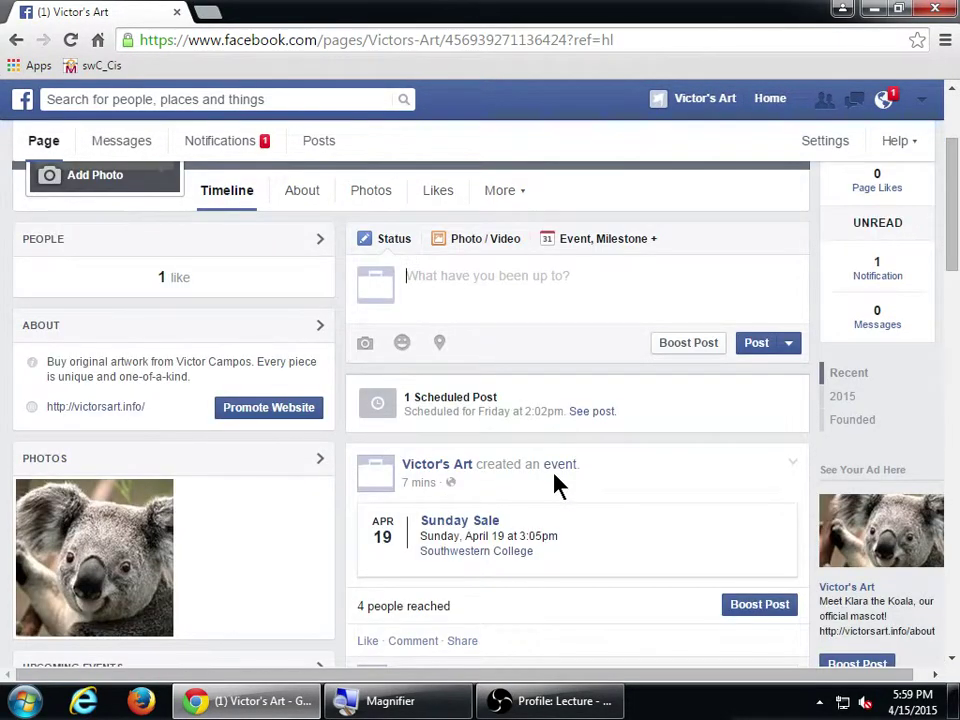
pyautogui.press('super+plus')
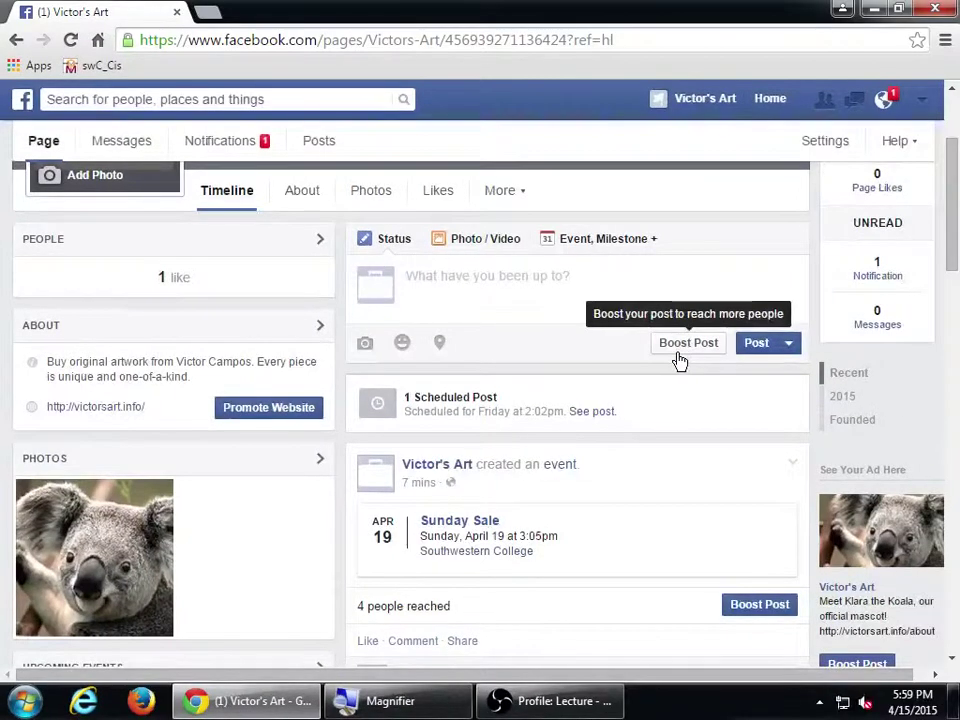
# - Open the boost settings of the koala photo post and review its ad preview, audience, budget and duration
pyautogui.scroll(-7, 677, 360)
pyautogui.scroll(-2, 668, 404)
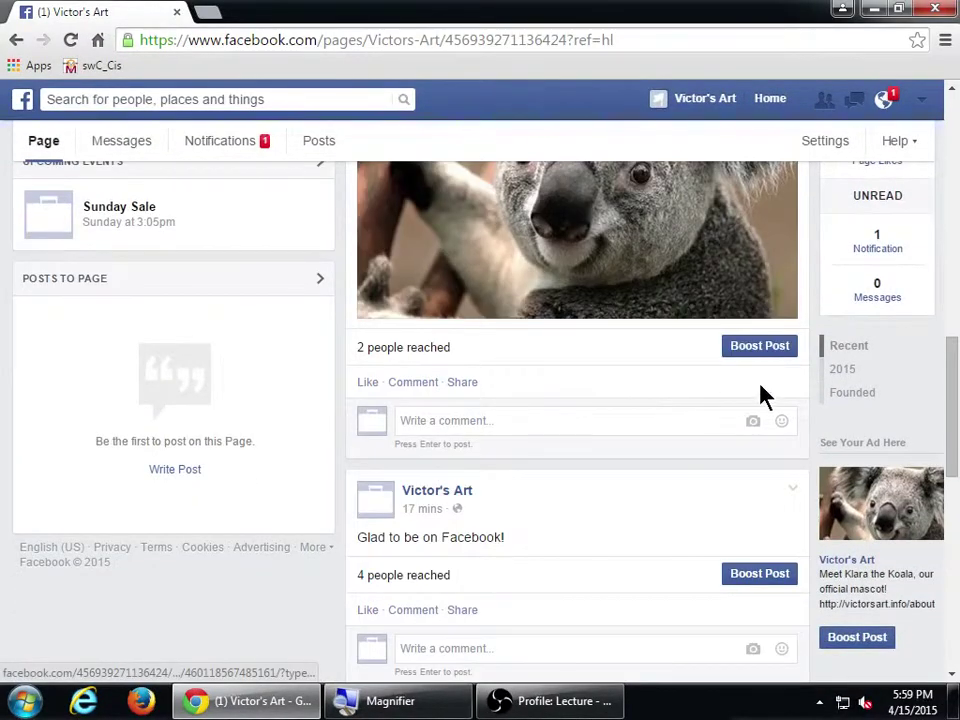
pyautogui.click(762, 354)
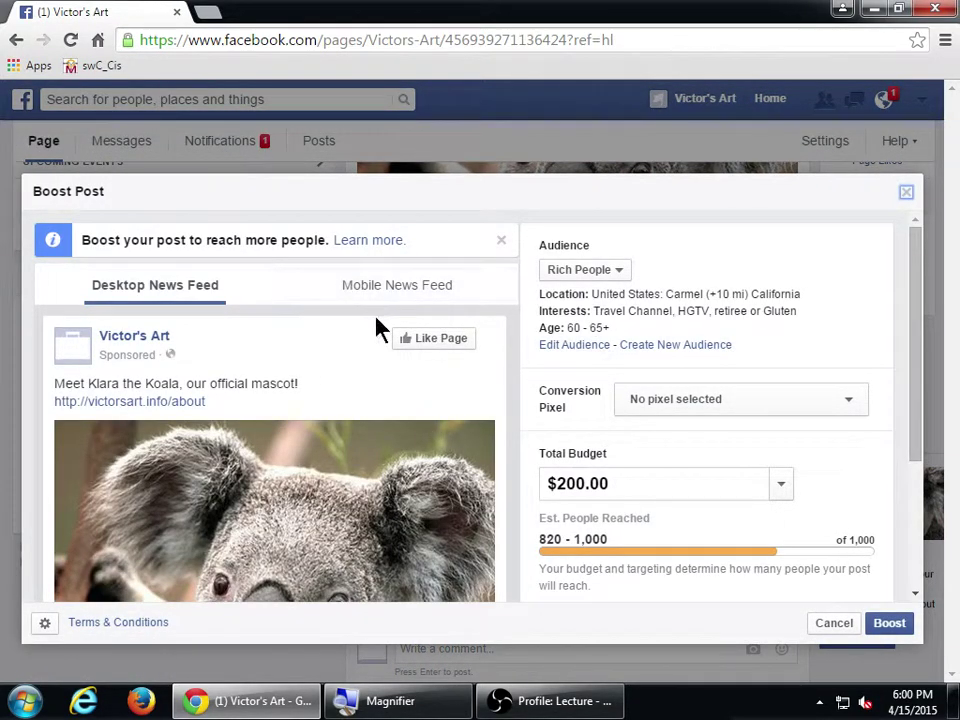
pyautogui.scroll(-2, 405, 380)
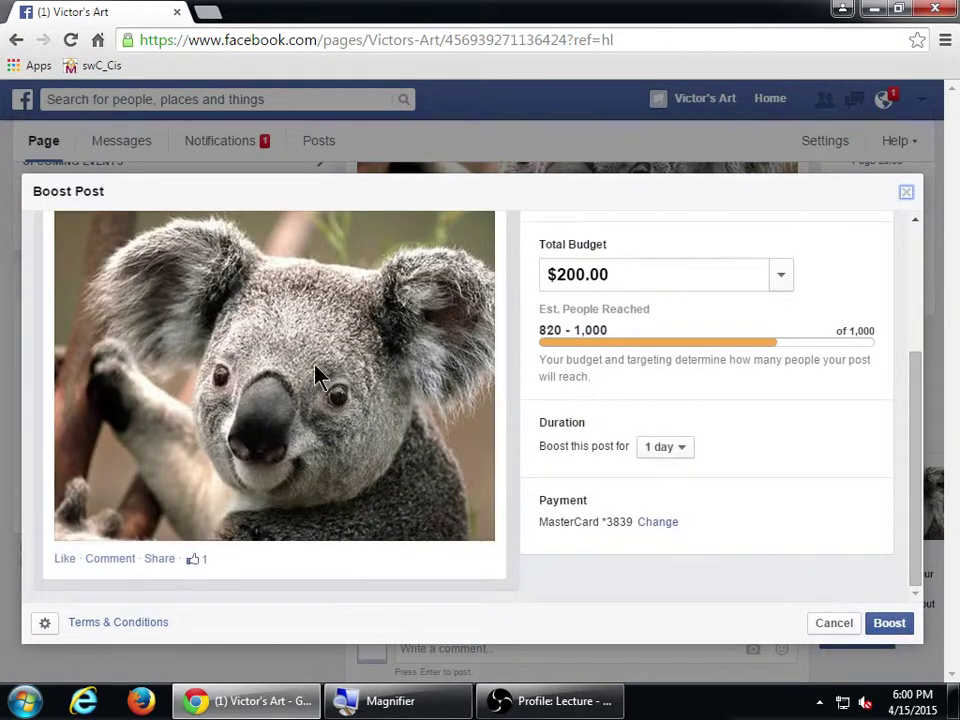
pyautogui.scroll(2, 290, 380)
pyautogui.scroll(1, 265, 405)
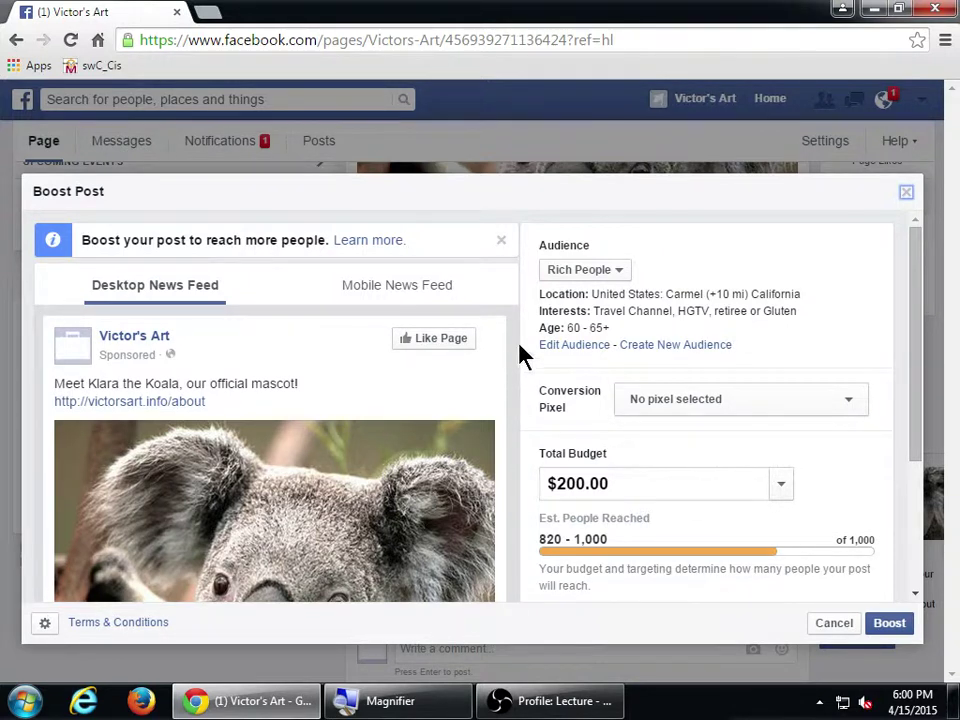
pyautogui.scroll(-3, 530, 350)
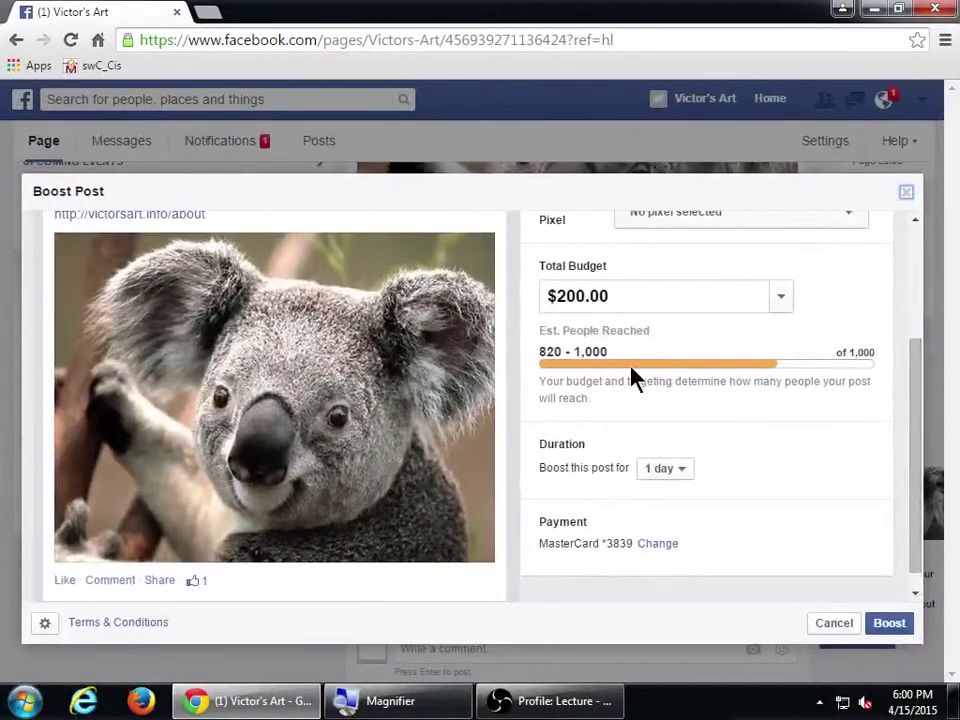
# - Set the boost's total budget to the preset $20.00 and review the other preset amounts
pyautogui.click(782, 300)
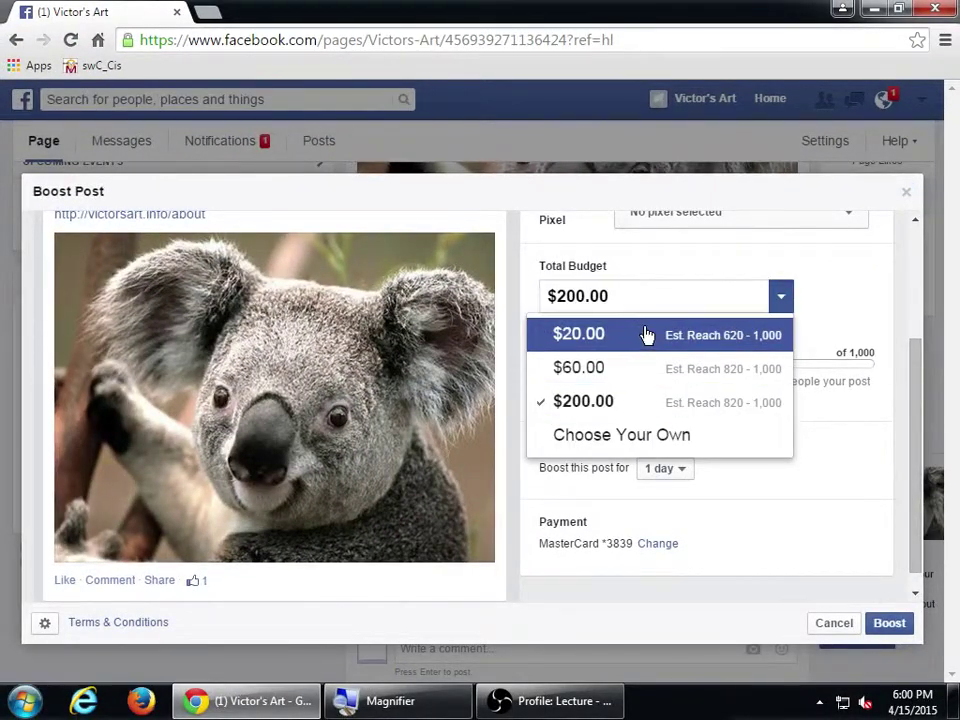
pyautogui.click(644, 333)
pyautogui.click(782, 297)
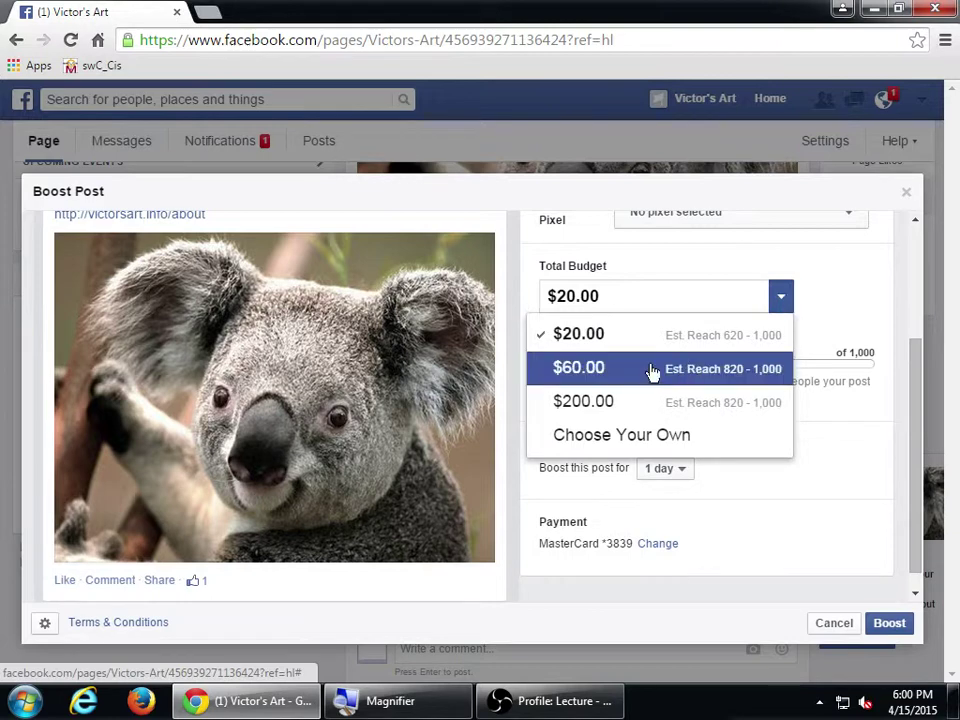
pyautogui.click(828, 287)
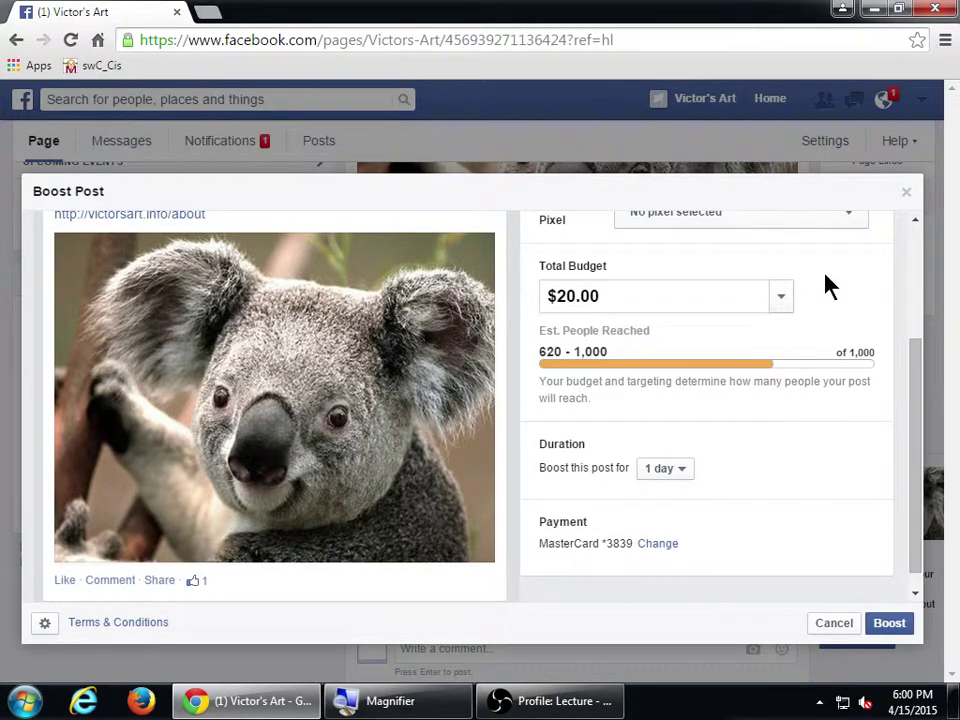
# - Enter a custom total budget of $1 for the boost with a duration of 1 day
pyautogui.click(783, 299)
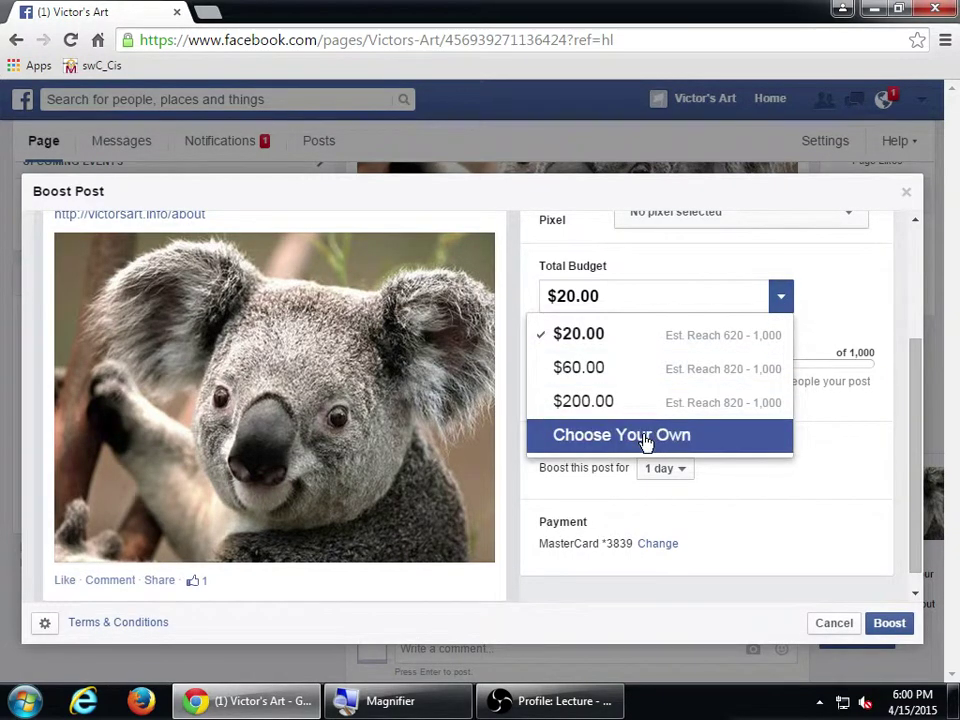
pyautogui.click(646, 438)
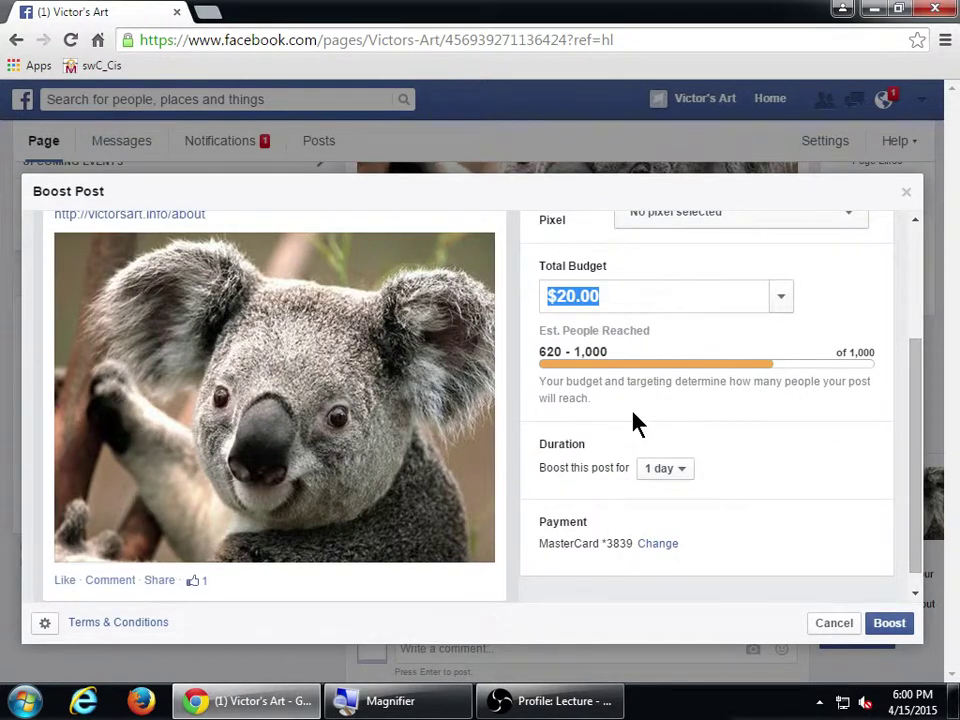
pyautogui.write('1')
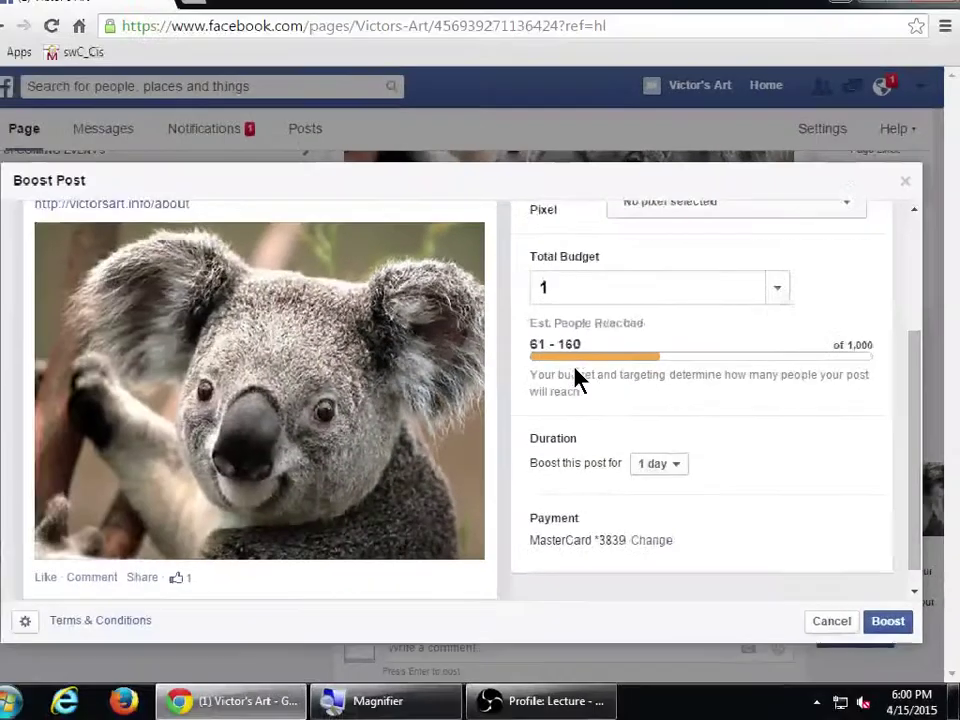
pyautogui.scroll(3, 920, 318)
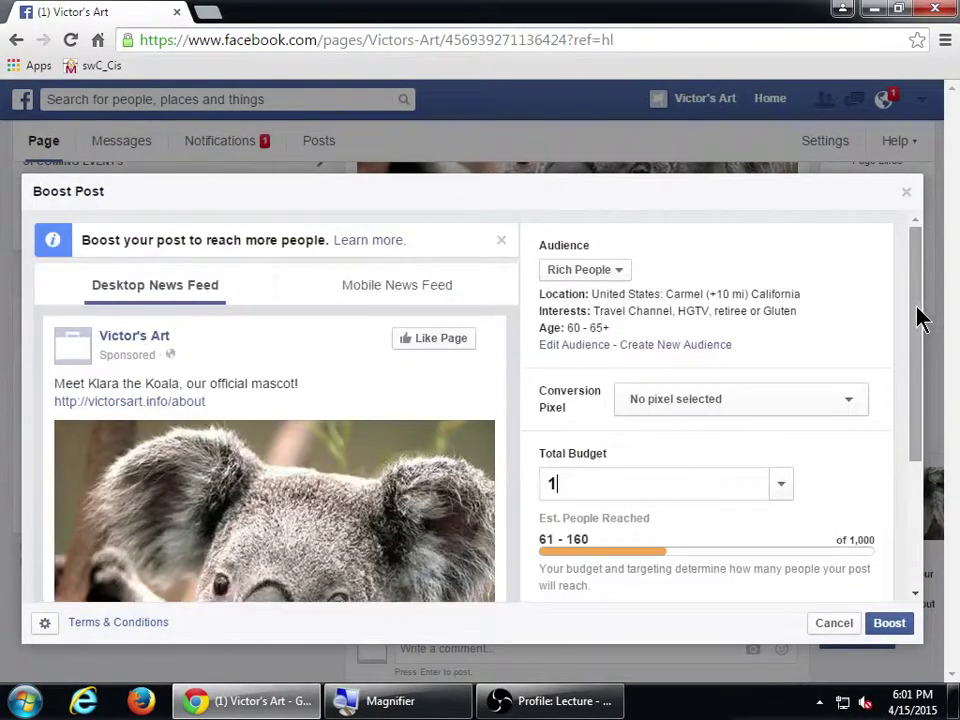
pyautogui.moveTo(917, 356); pyautogui.dragTo(917, 463)
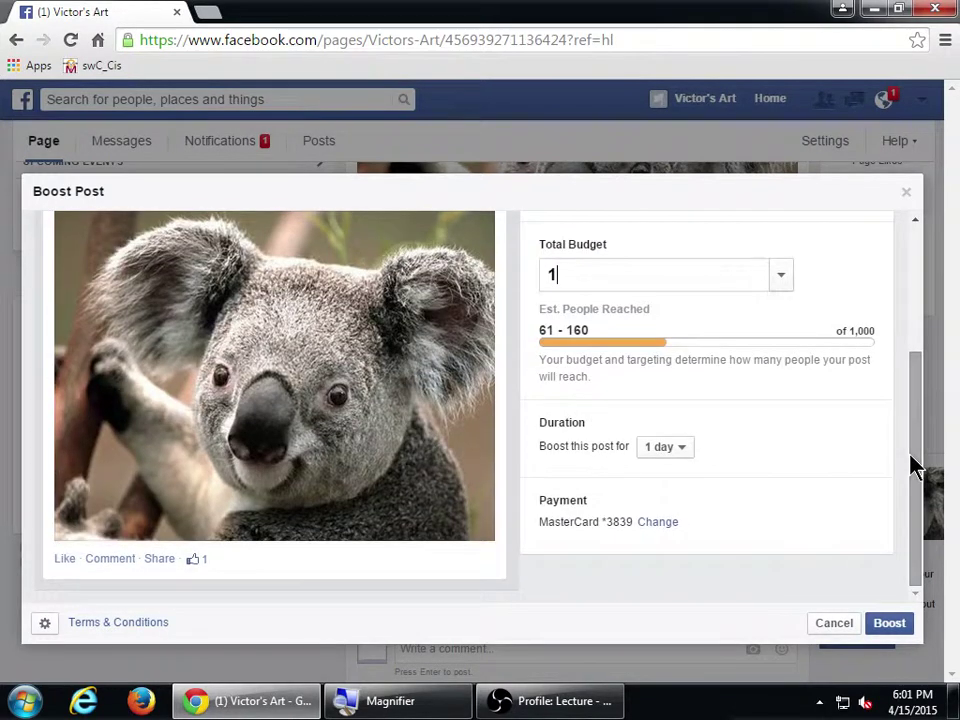
pyautogui.click(660, 446)
pyautogui.click(671, 471)
# - Set the boost's total budget to $10.00 and its duration to 7 days
pyautogui.click(781, 274)
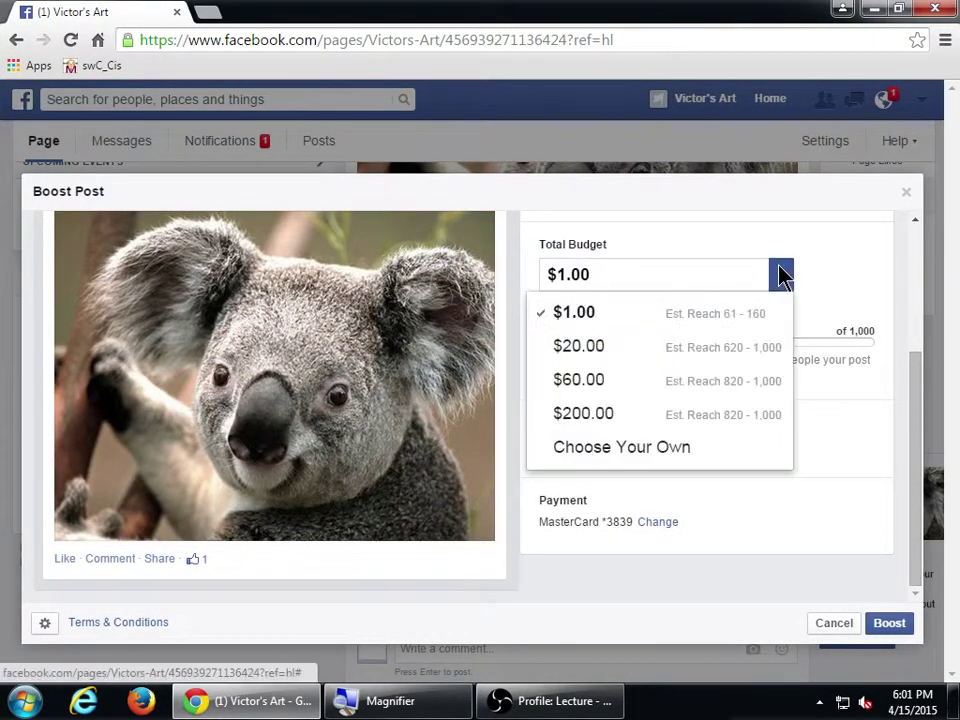
pyautogui.click(663, 280)
pyautogui.moveTo(663, 280); pyautogui.dragTo(461, 279)
pyautogui.write('10')
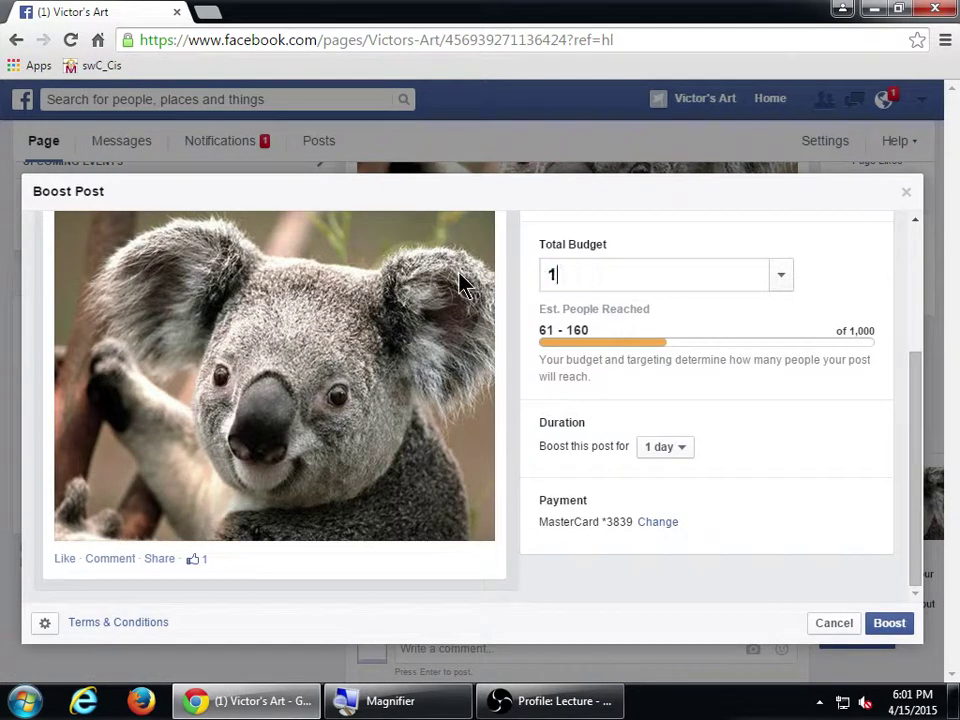
pyautogui.click(664, 448)
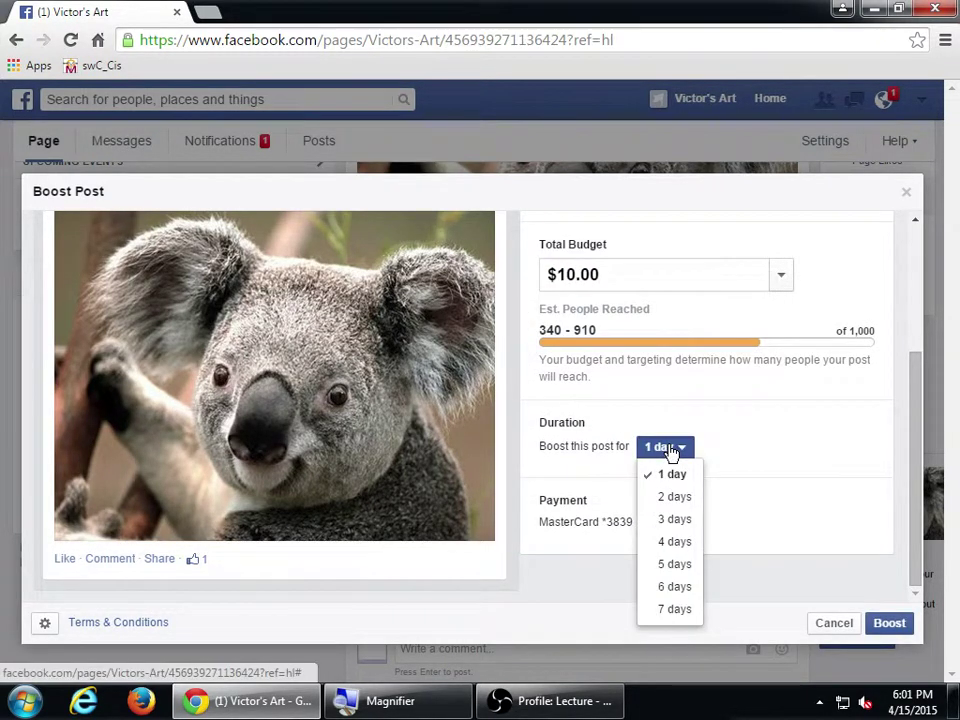
pyautogui.click(675, 610)
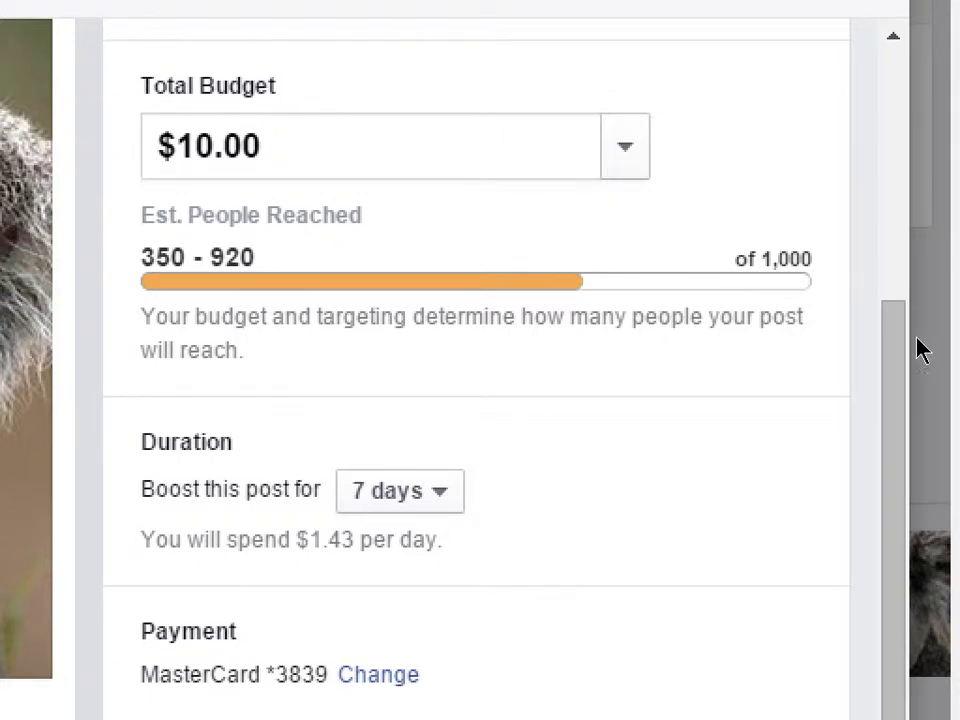
# - Review the boost's estimated reach and audience targeting, and look through the saved audiences without changing the selection
pyautogui.scroll(5, 920, 350)
pyautogui.scroll(-5, 920, 350)
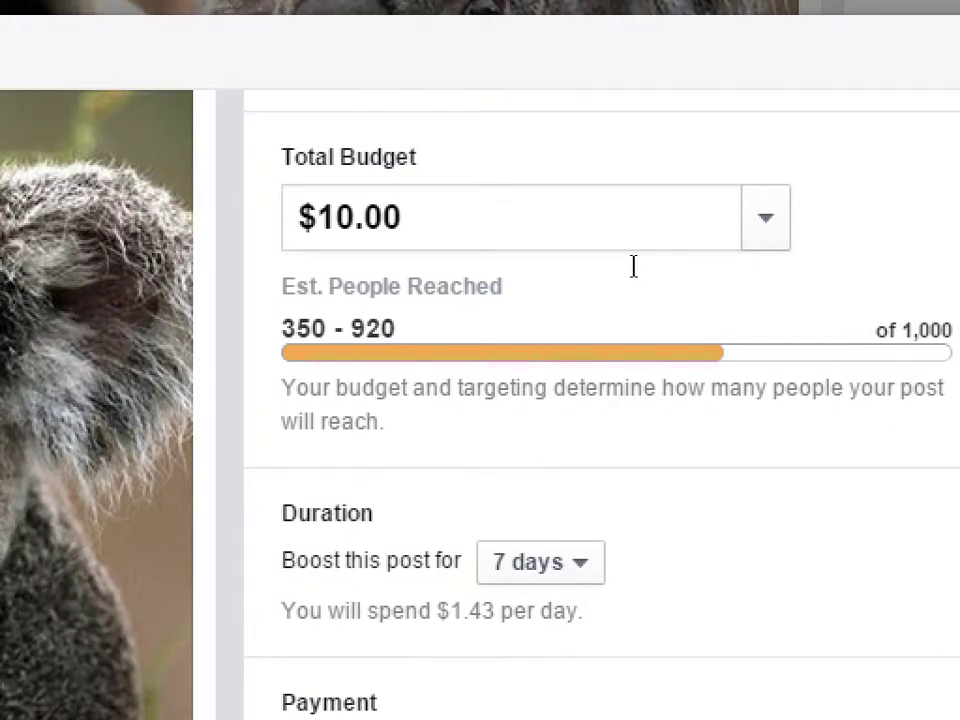
pyautogui.scroll(5, 690, 370)
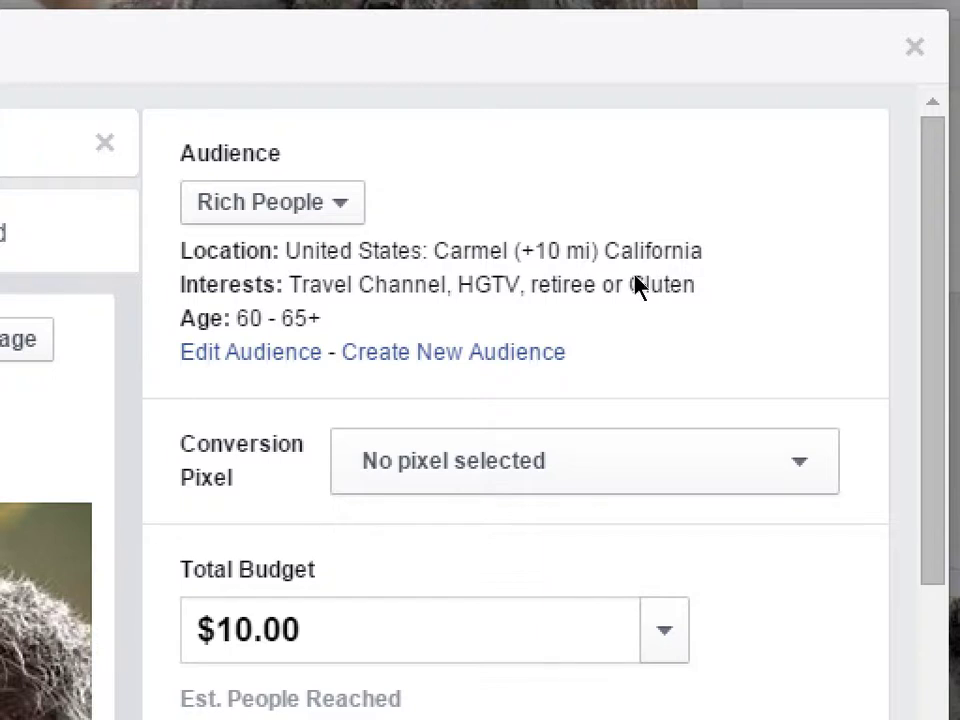
pyautogui.press('space')
pyautogui.press('Down')
pyautogui.press('Down')
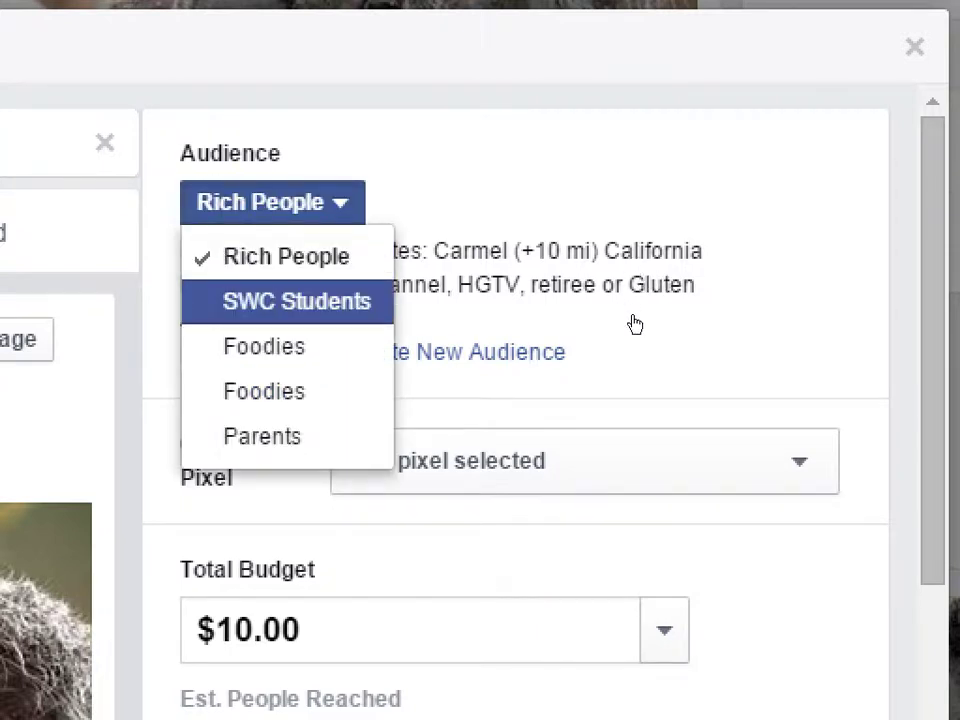
pyautogui.press('Down')
pyautogui.press('Down')
pyautogui.press('Down')
pyautogui.press('Down')
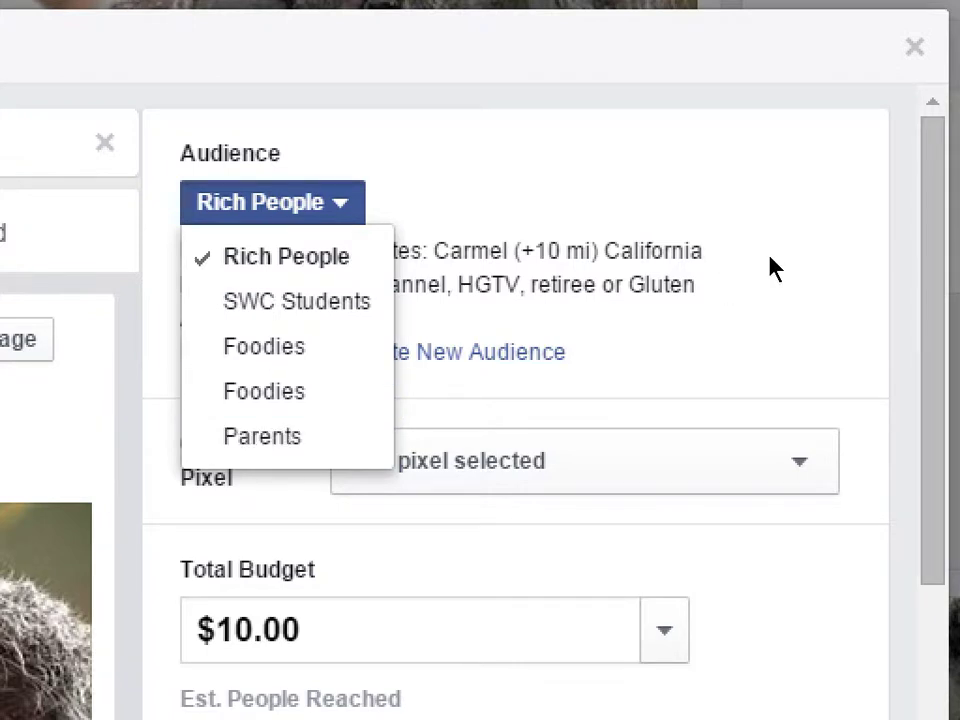
pyautogui.press('Escape')
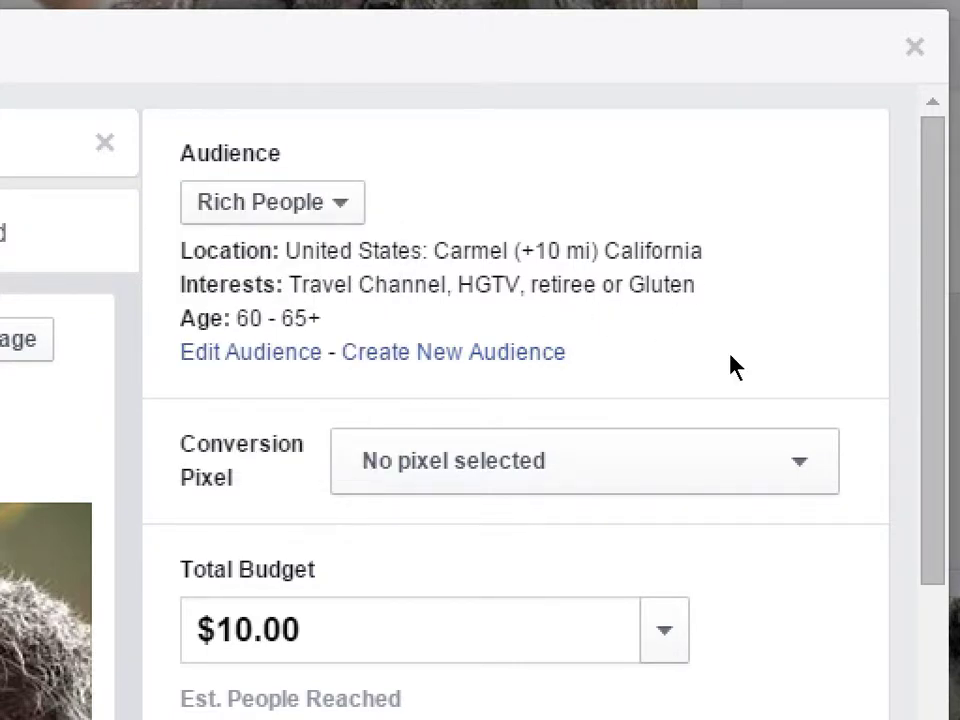
# - Start creating a new audience and clear its prefilled Carmel location and all prefilled interests
pyautogui.click(658, 350)
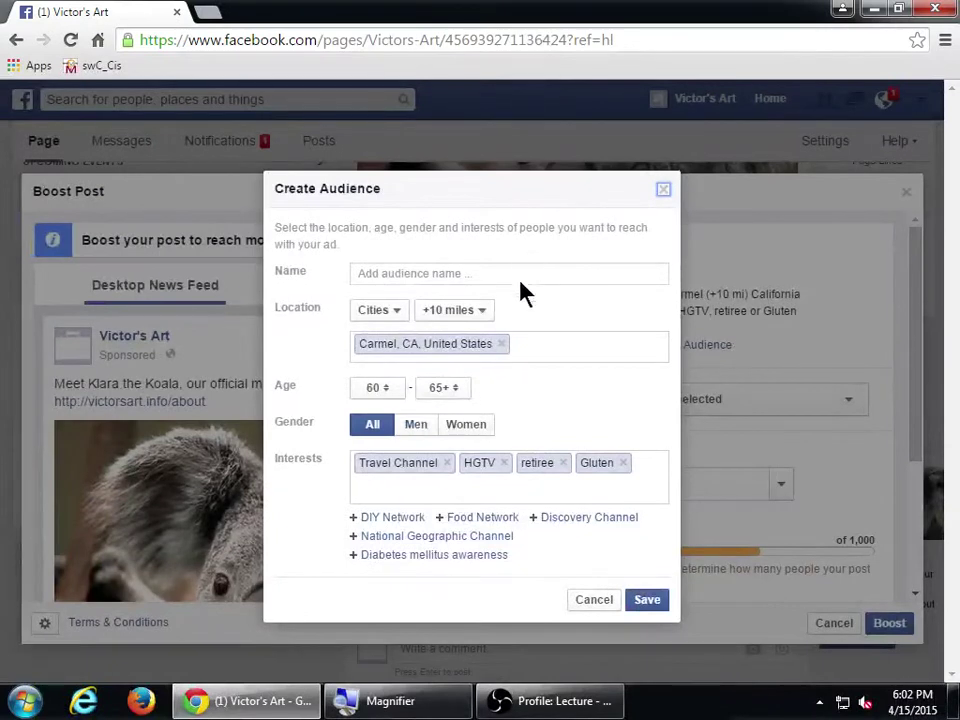
pyautogui.click(501, 343)
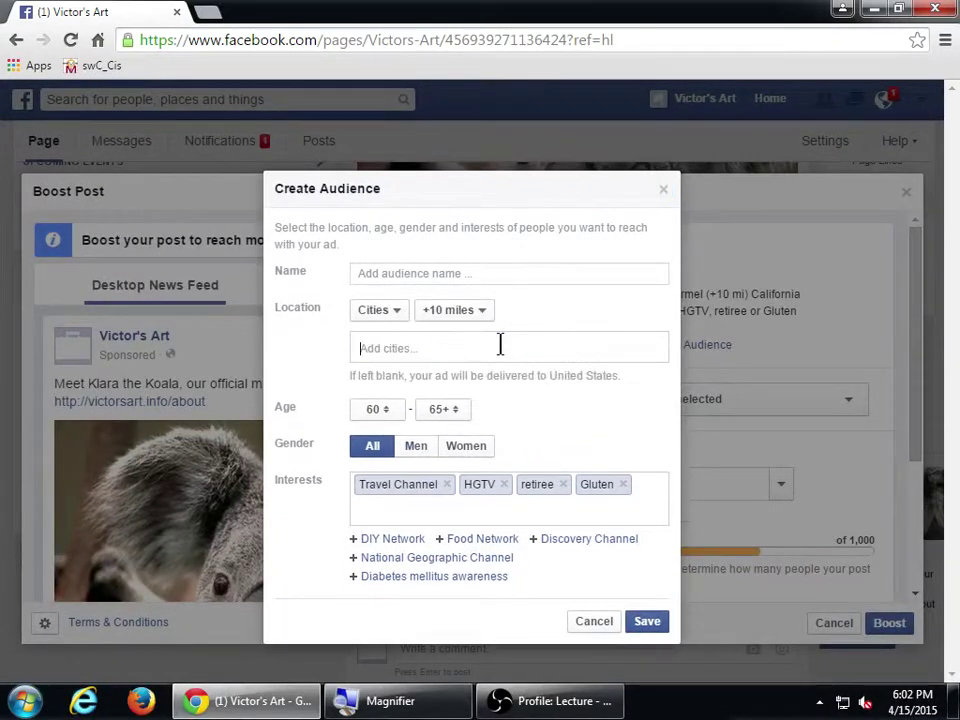
pyautogui.click(447, 485)
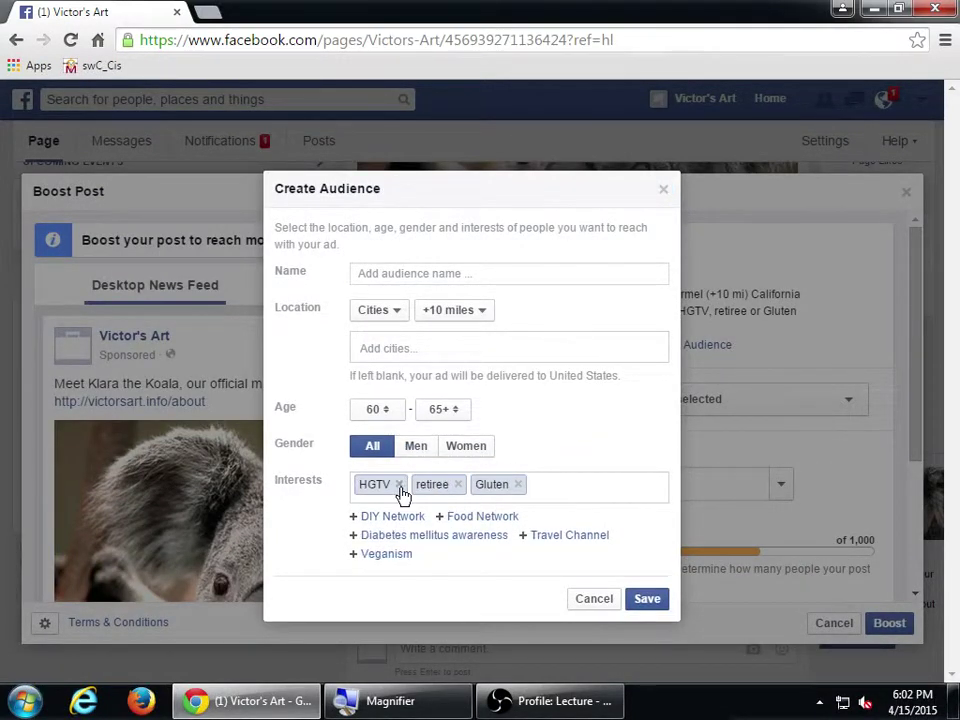
pyautogui.click(399, 486)
pyautogui.click(399, 486)
pyautogui.click(401, 486)
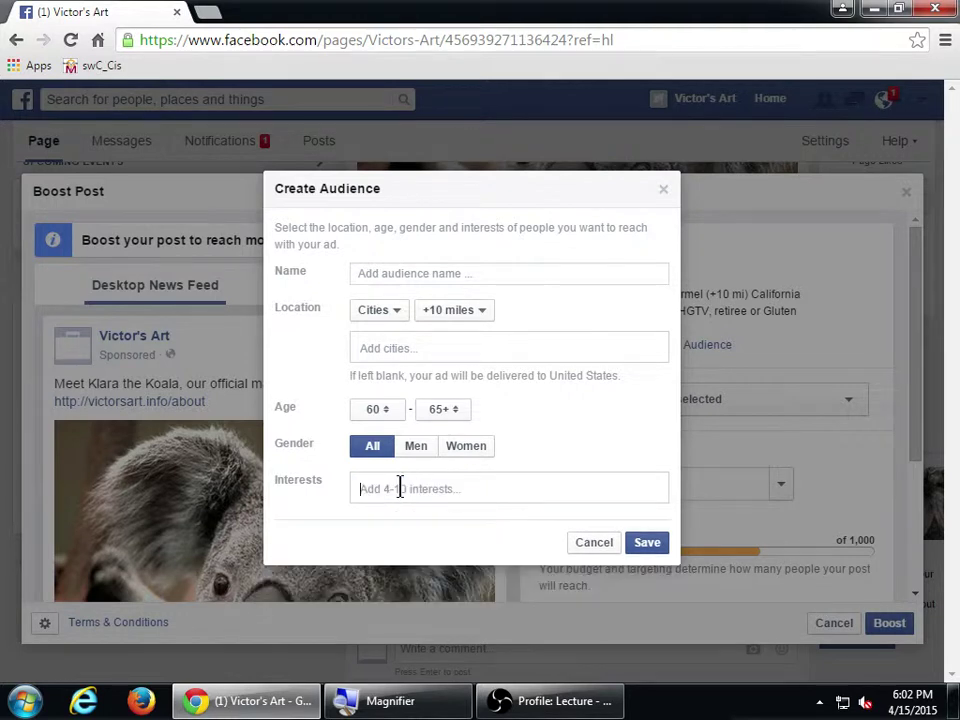
# - Set the new audience's minimum age to 13
pyautogui.click(388, 422)
pyautogui.moveTo(406, 493); pyautogui.dragTo(409, 340)
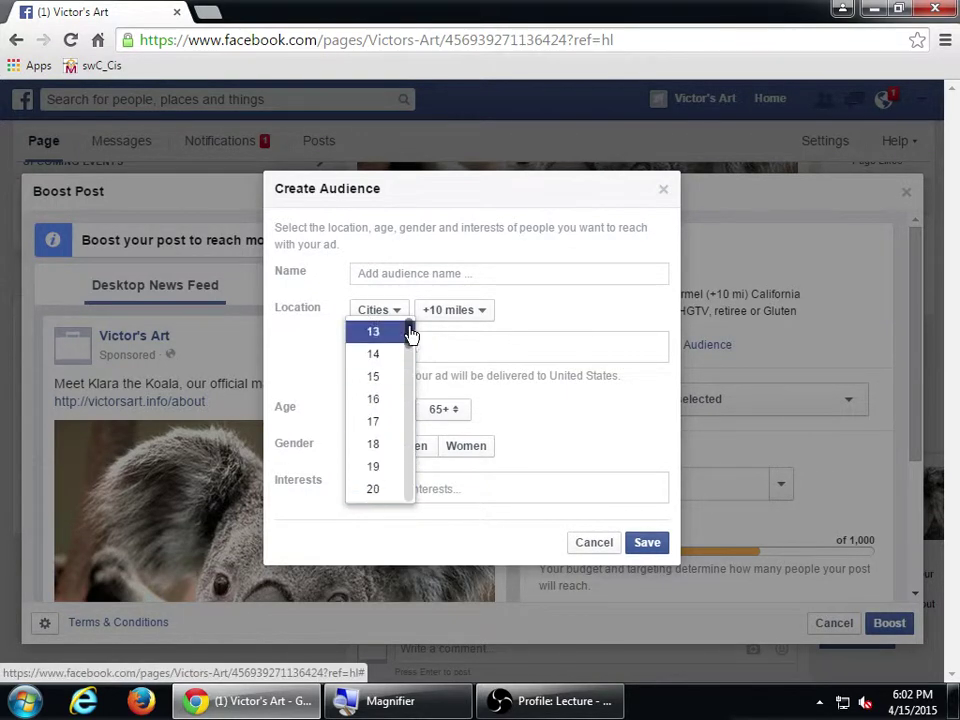
pyautogui.click(385, 333)
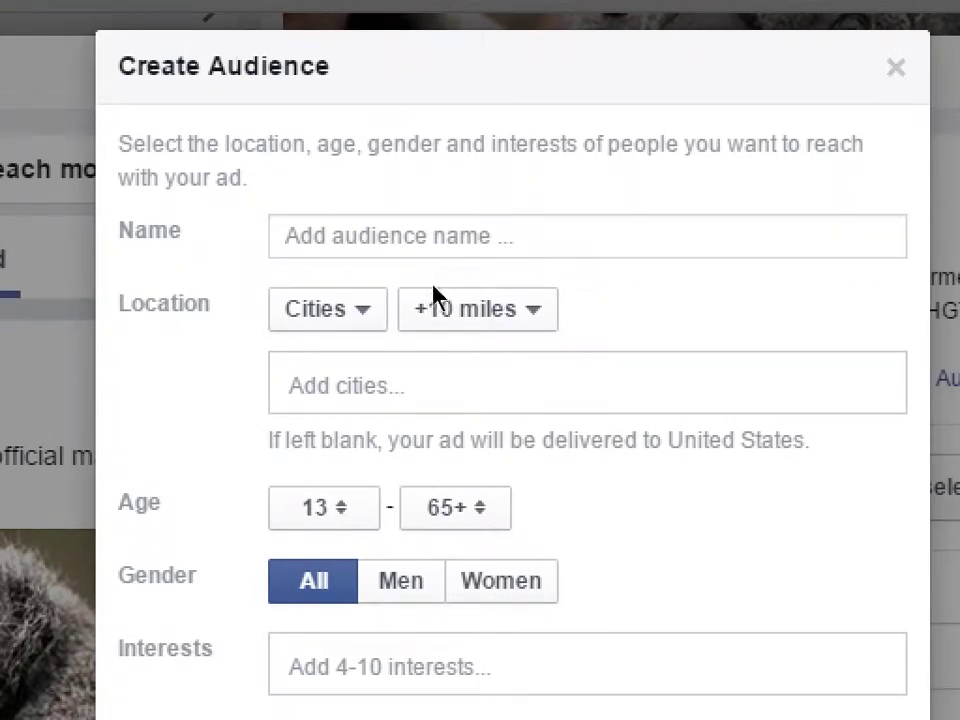
# - Target the new audience by country and add Canada and Mexico as locations
pyautogui.doubleClick(301, 310)
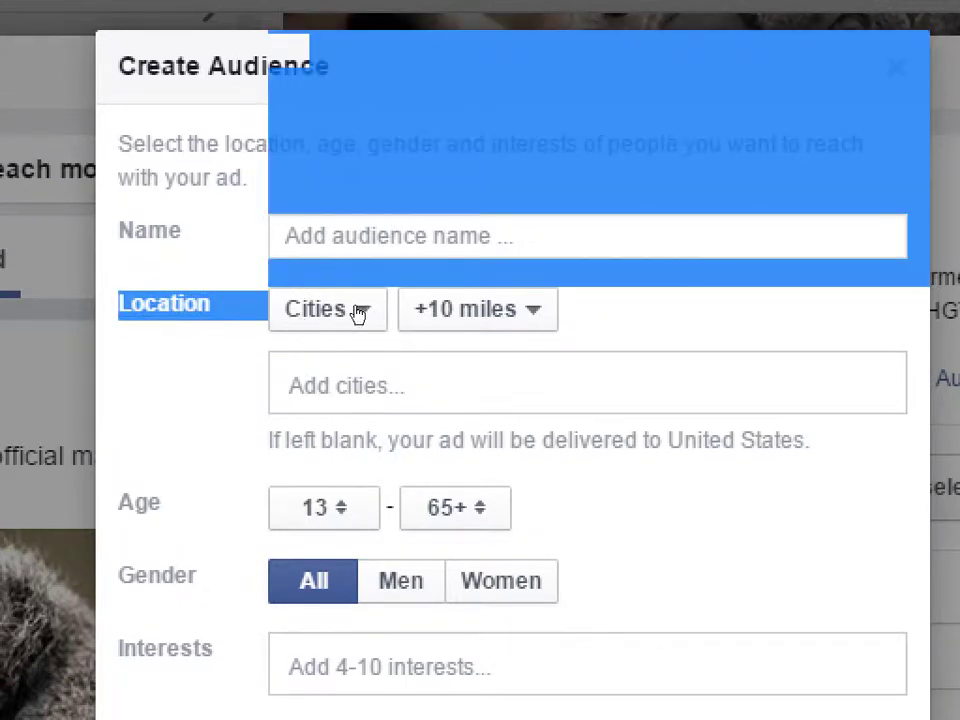
pyautogui.click(376, 312)
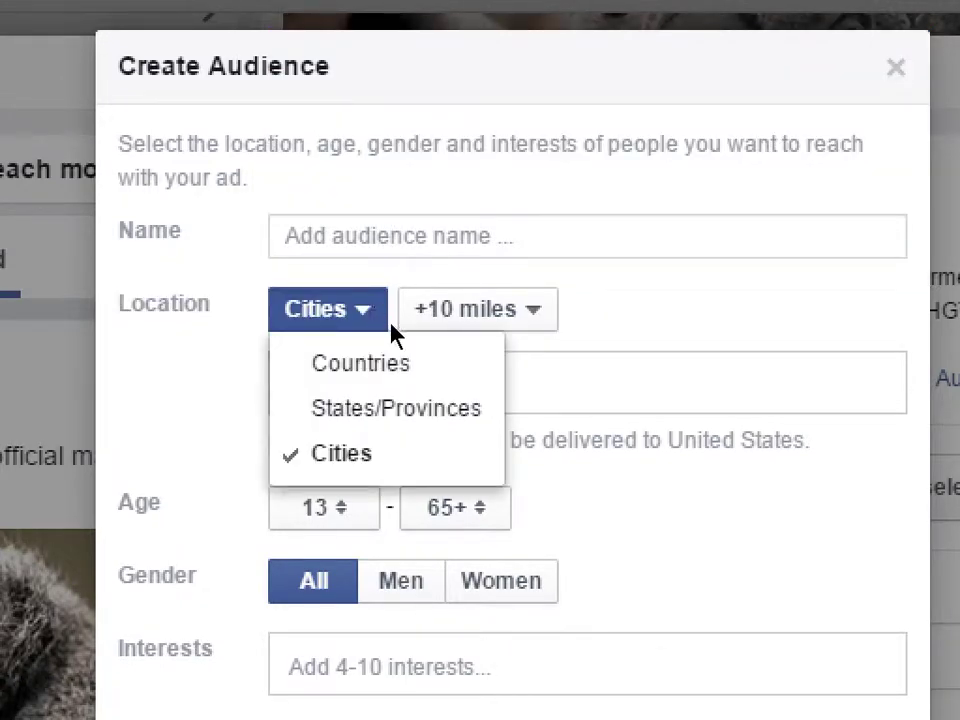
pyautogui.click(420, 350)
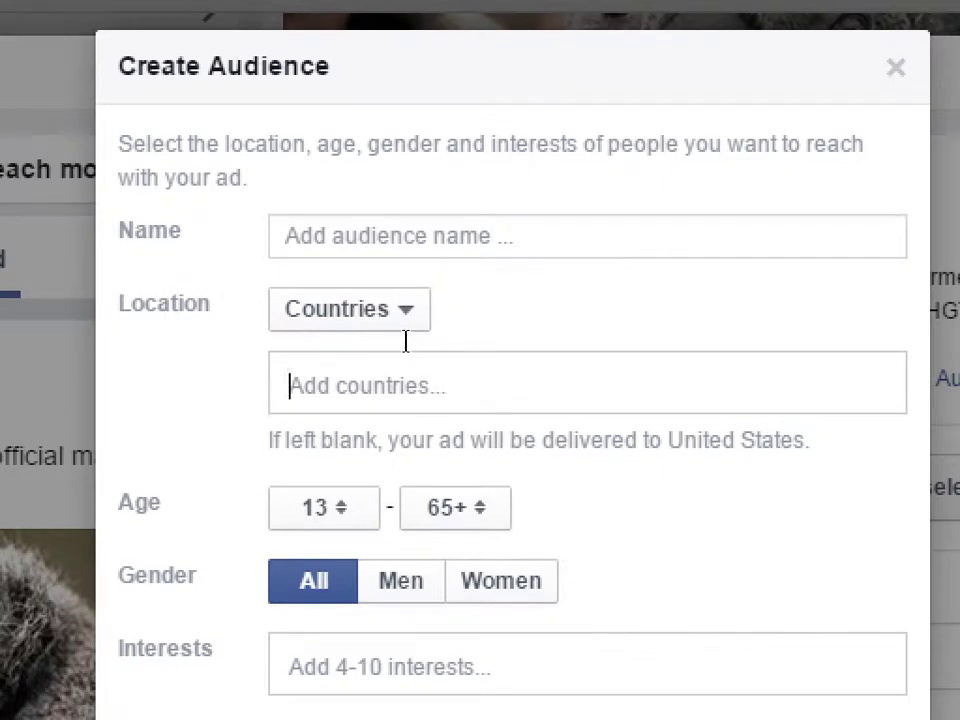
pyautogui.write('cana')
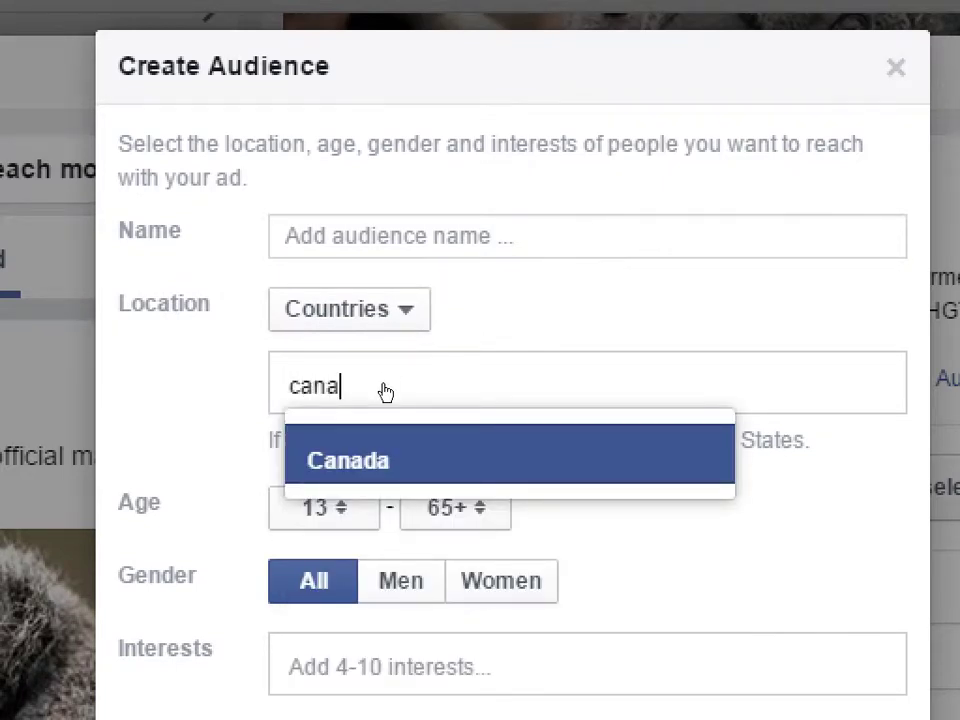
pyautogui.press('Return')
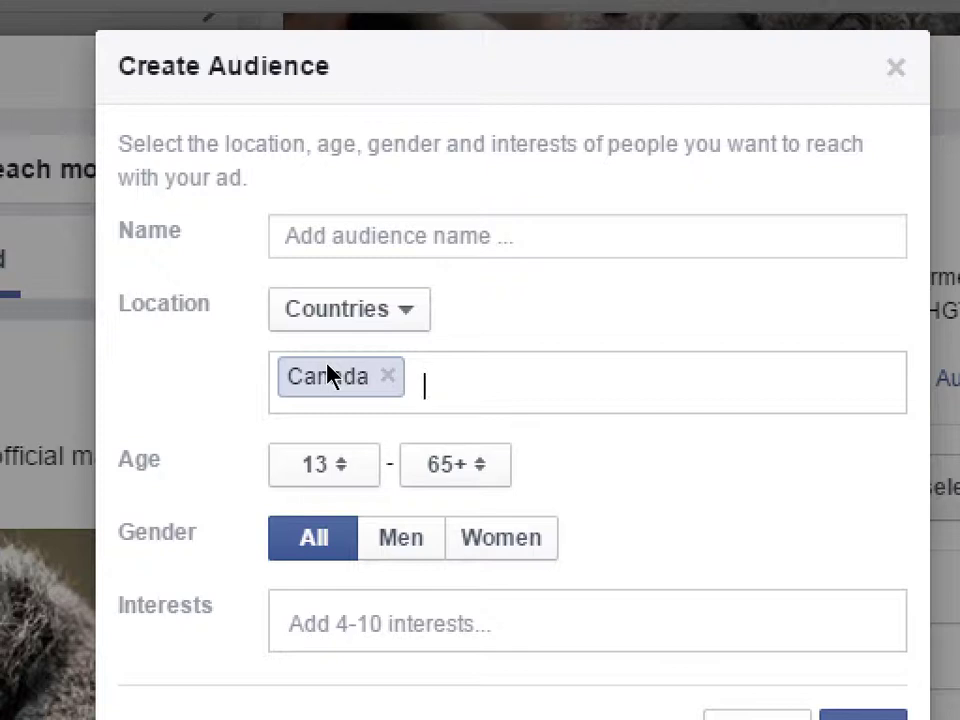
pyautogui.write('mexic')
pyautogui.press('Return')
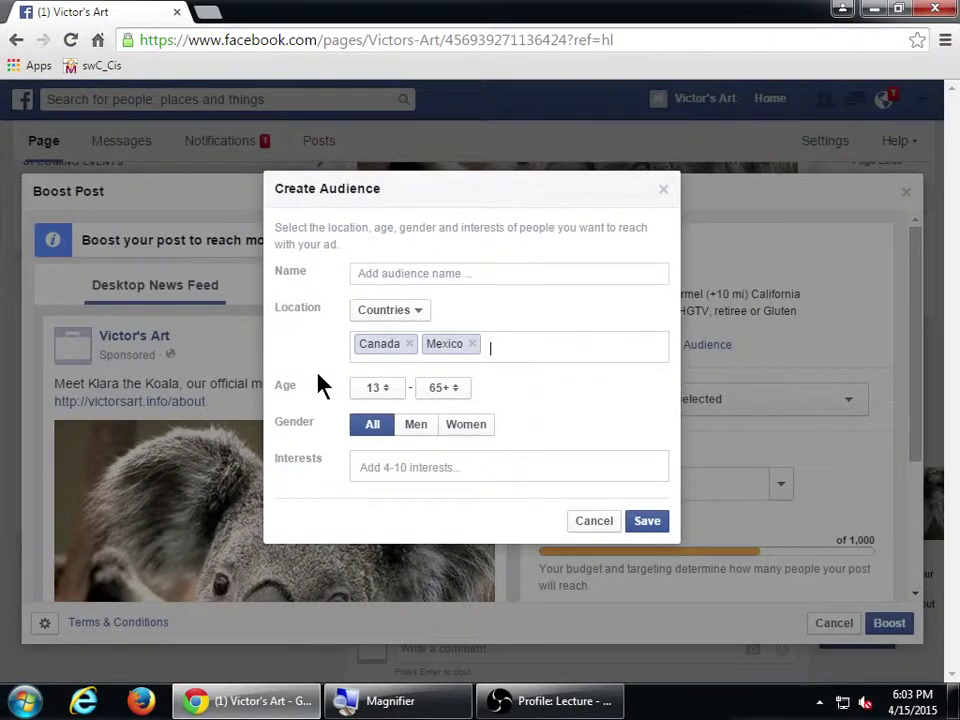
# - Switch the audience's location targeting to states/provinces and add Delaware and North Dakota
pyautogui.click(418, 318)
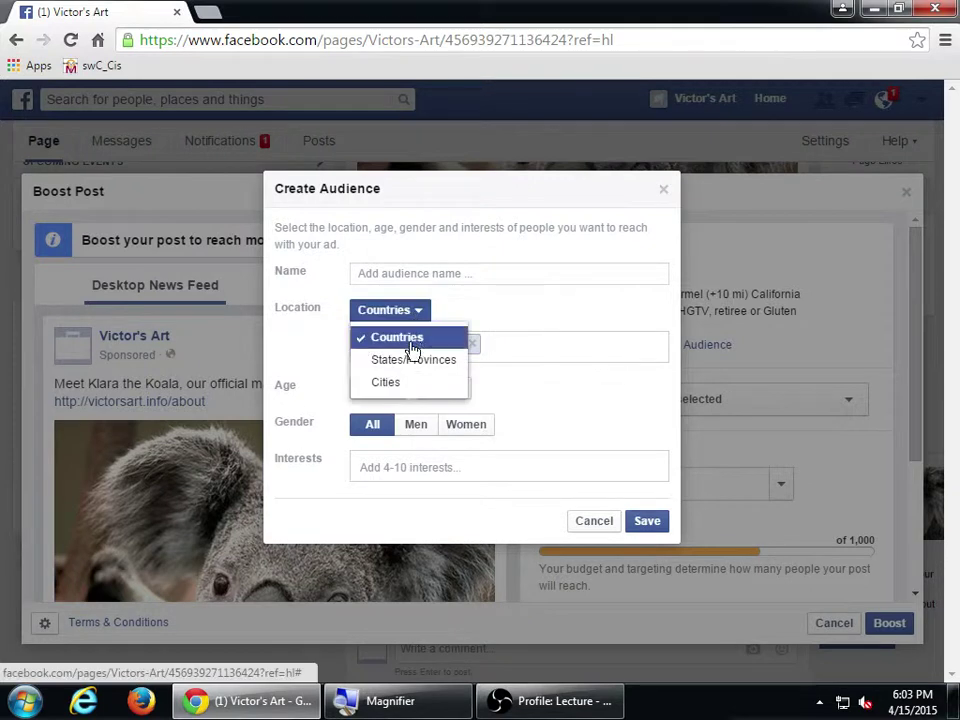
pyautogui.click(405, 360)
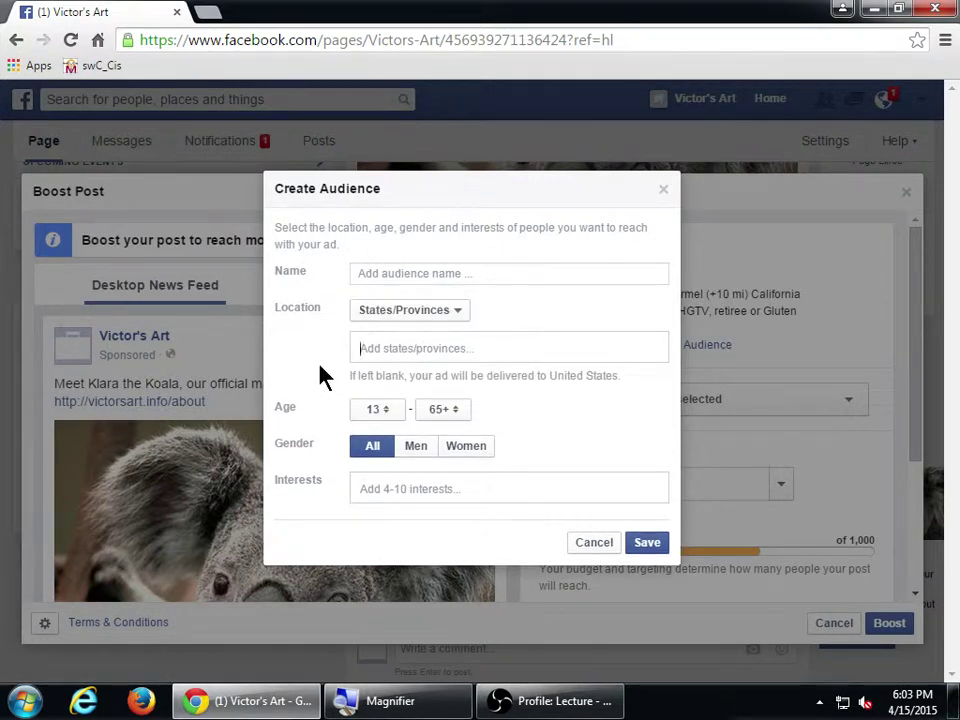
pyautogui.write('del')
pyautogui.press('Return')
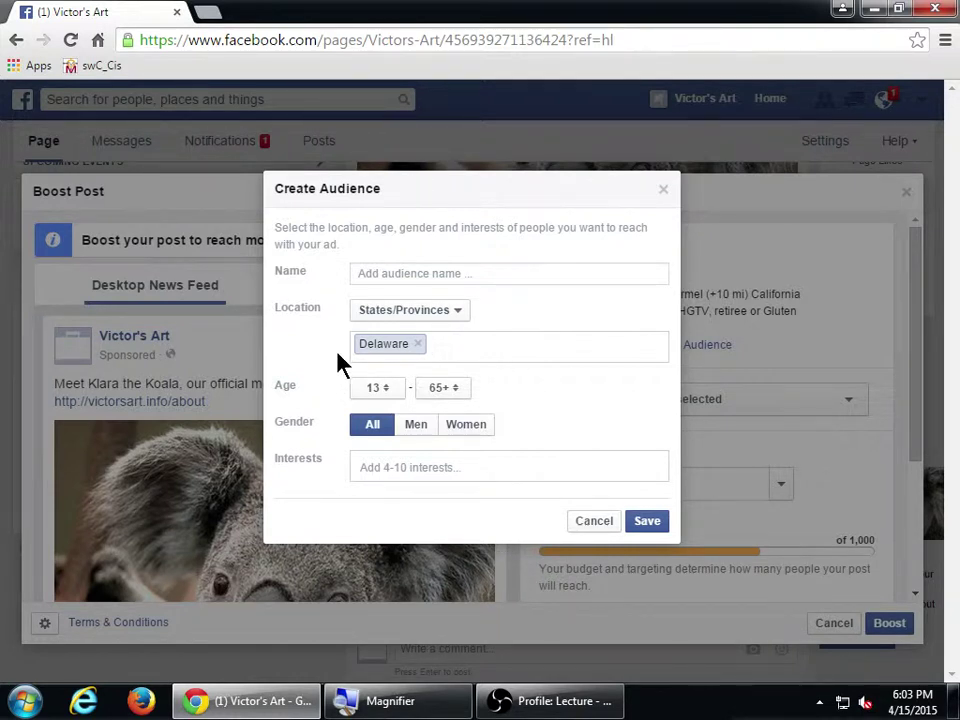
pyautogui.write('north')
pyautogui.press('Down')
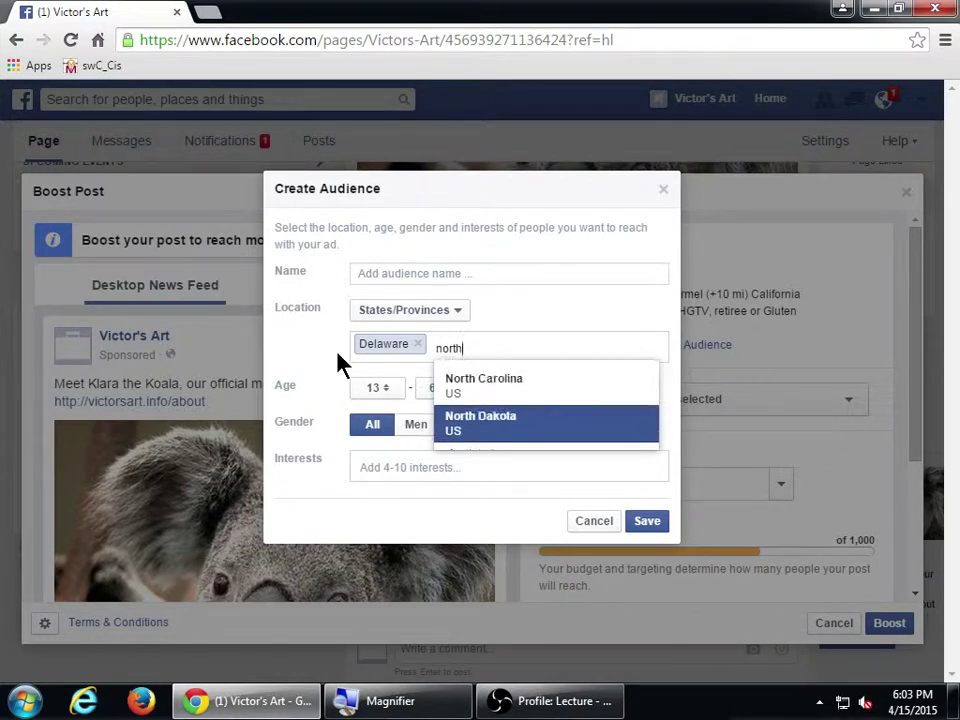
pyautogui.press('Return')
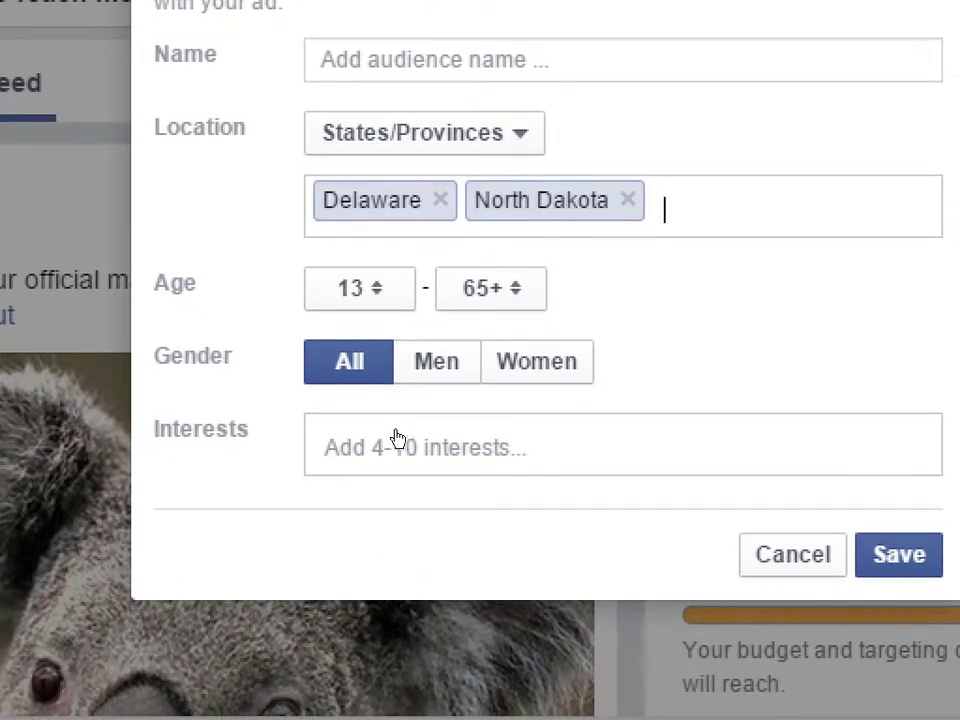
# - Set the new audience's age range to 30 through 40
pyautogui.click(358, 288)
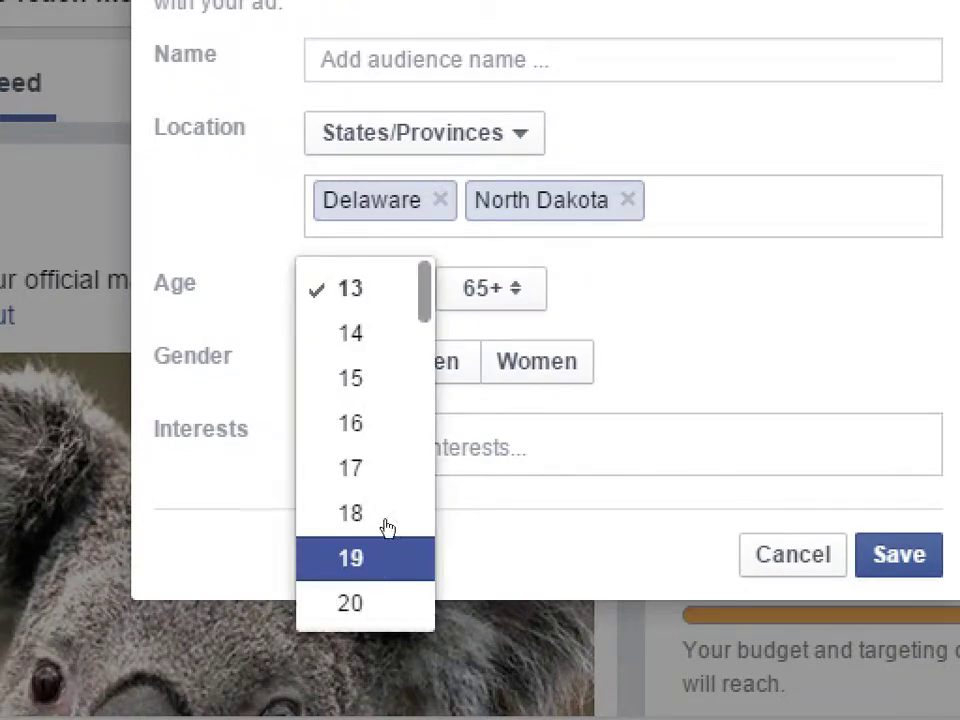
pyautogui.scroll(-8, 410, 393)
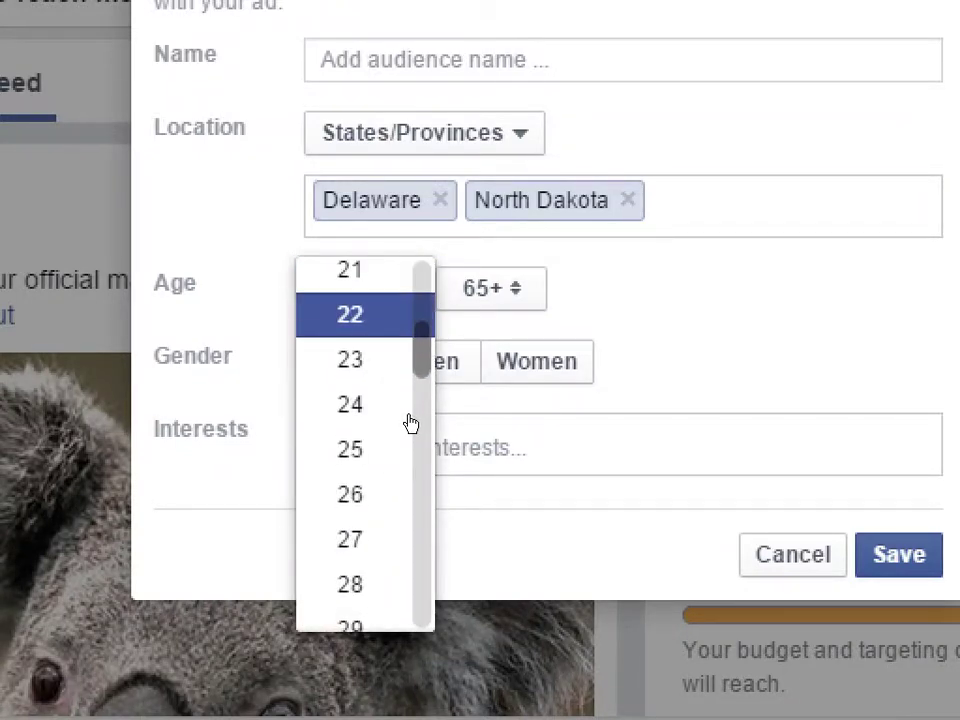
pyautogui.scroll(2, 414, 452)
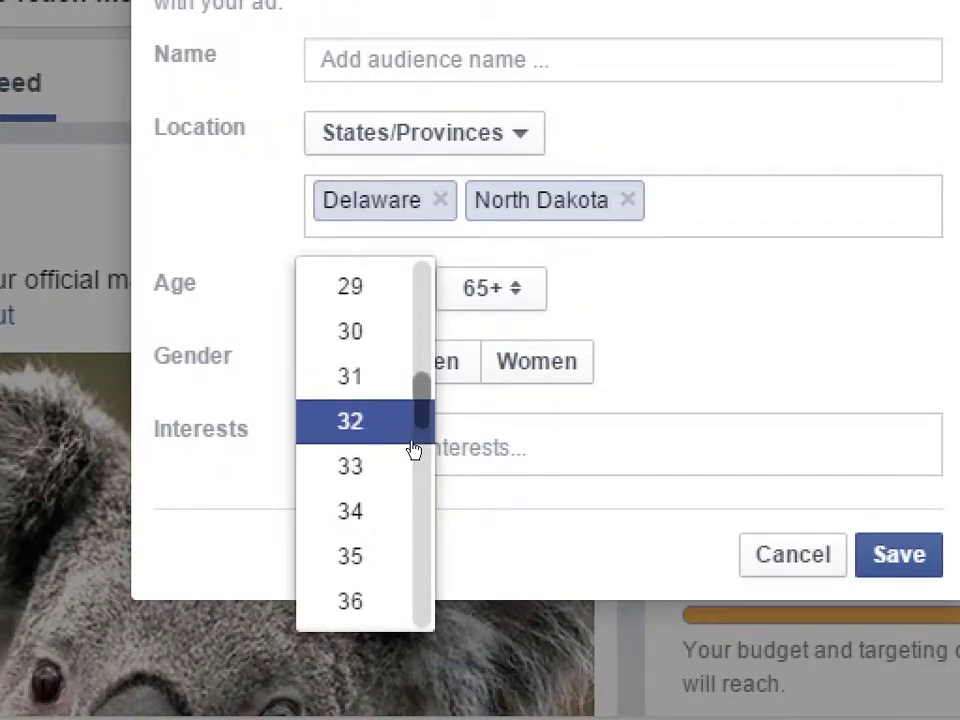
pyautogui.click(400, 424)
pyautogui.click(490, 290)
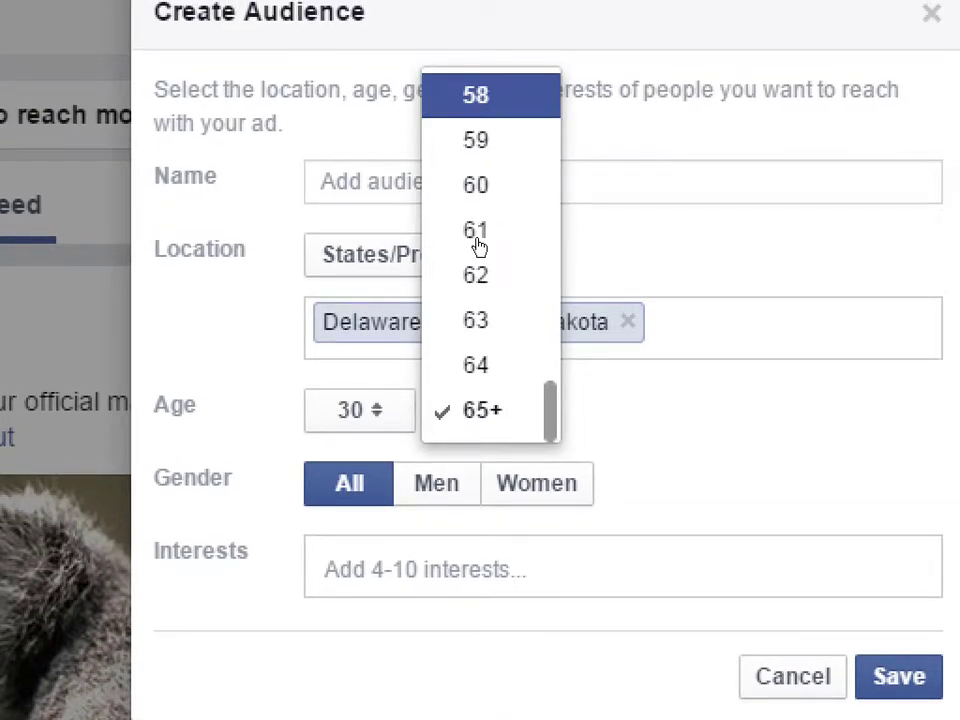
pyautogui.click(477, 245)
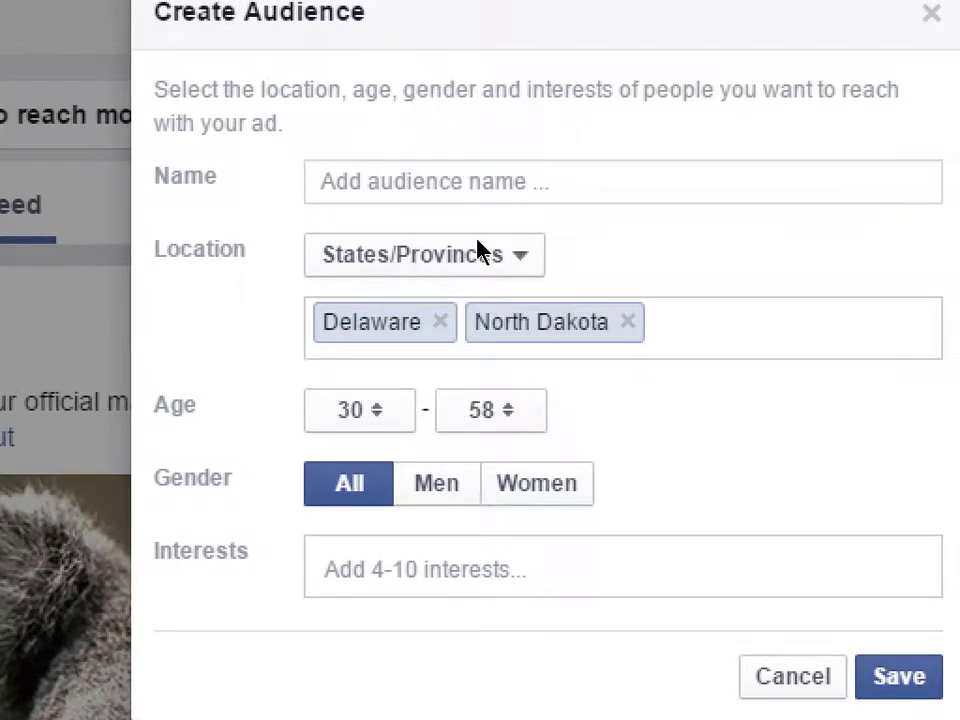
pyautogui.click(456, 395)
pyautogui.scroll(3, 476, 339)
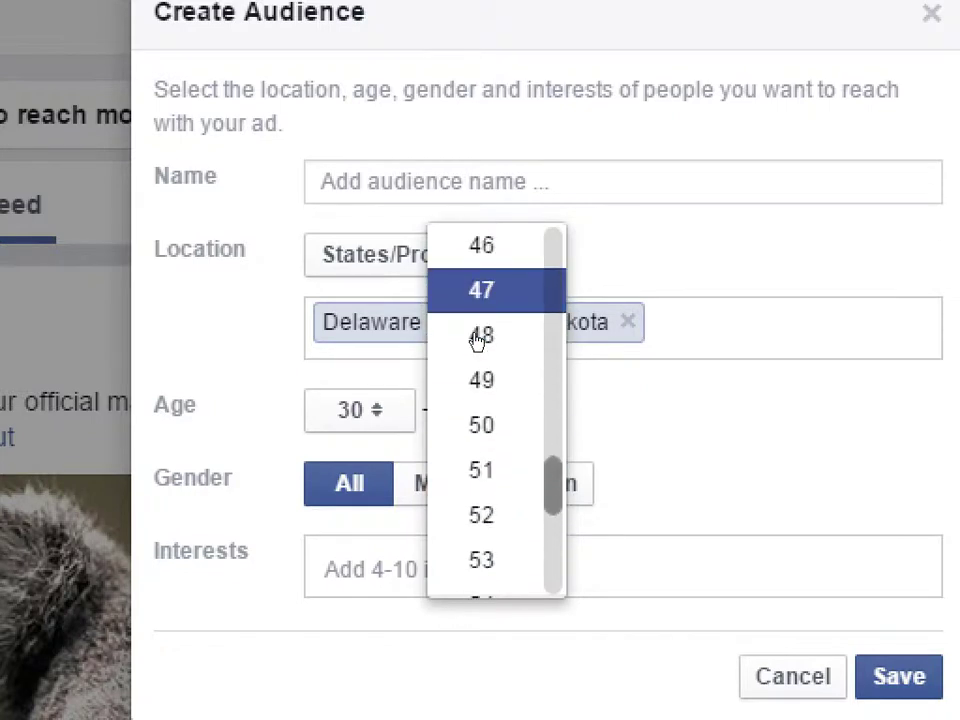
pyautogui.scroll(3, 470, 350)
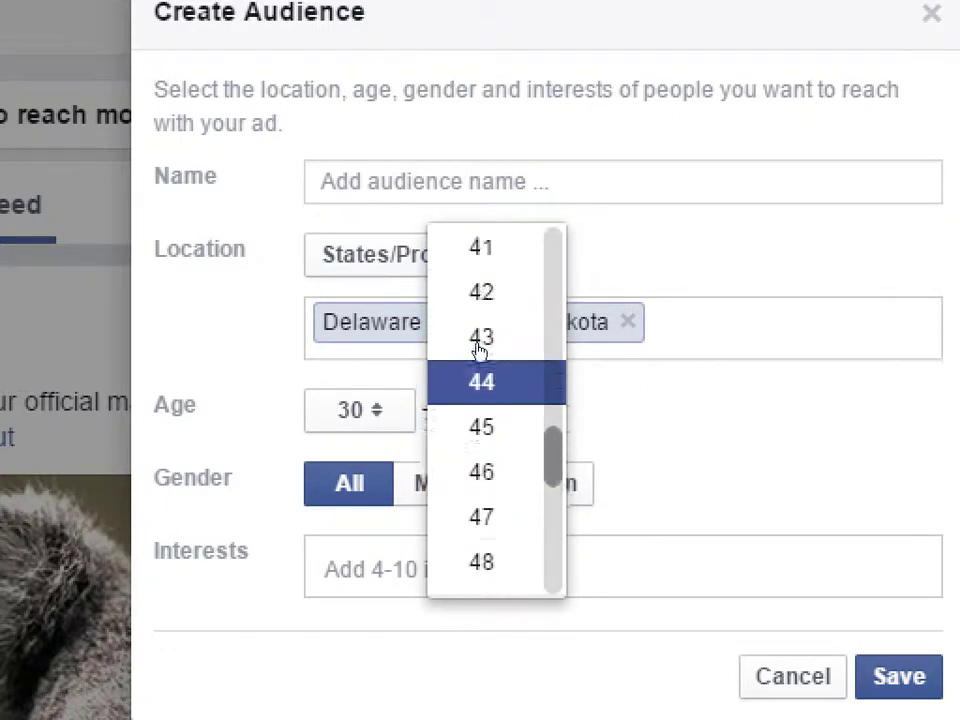
pyautogui.click(454, 368)
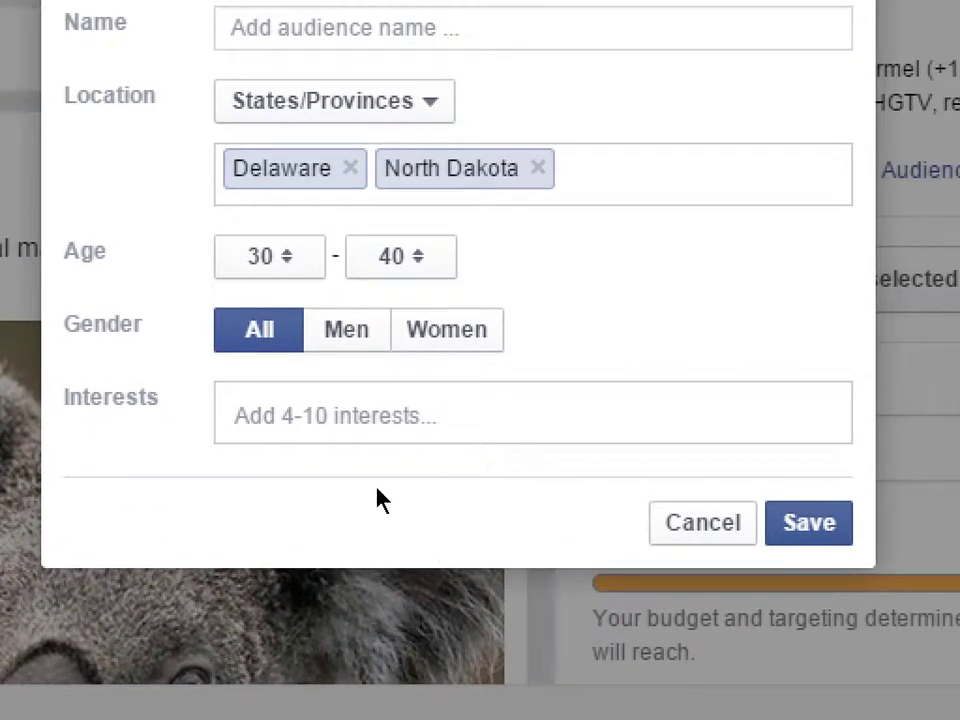
# - Add the interests Photography, Fine-art photography, Street photography and Fashion photography, and save the new audience
pyautogui.click(478, 618)
pyautogui.write('art')
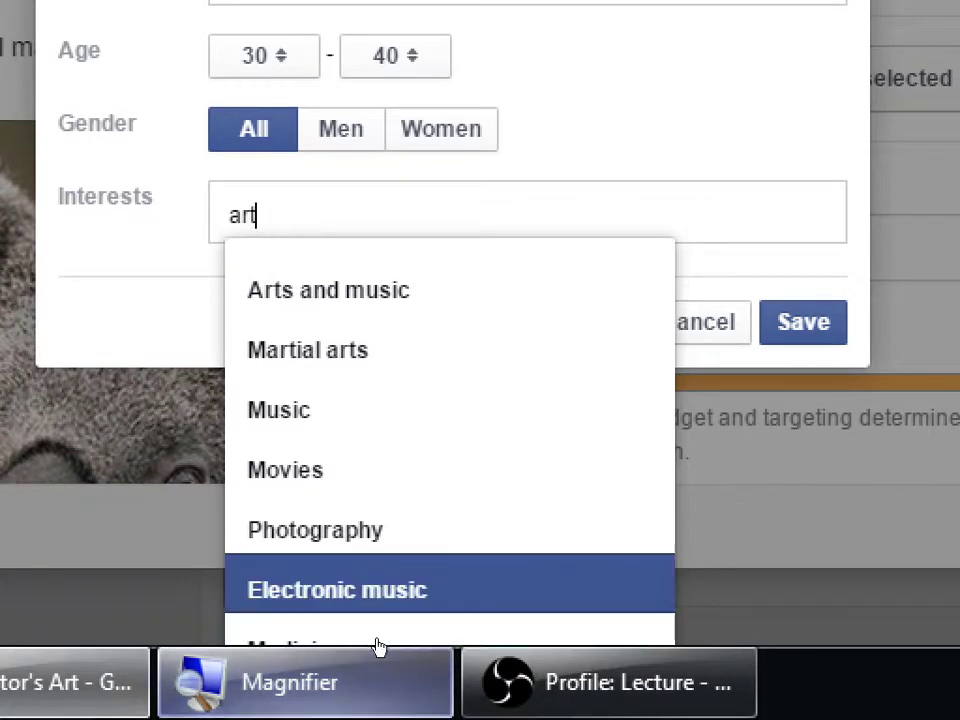
pyautogui.press('Return')
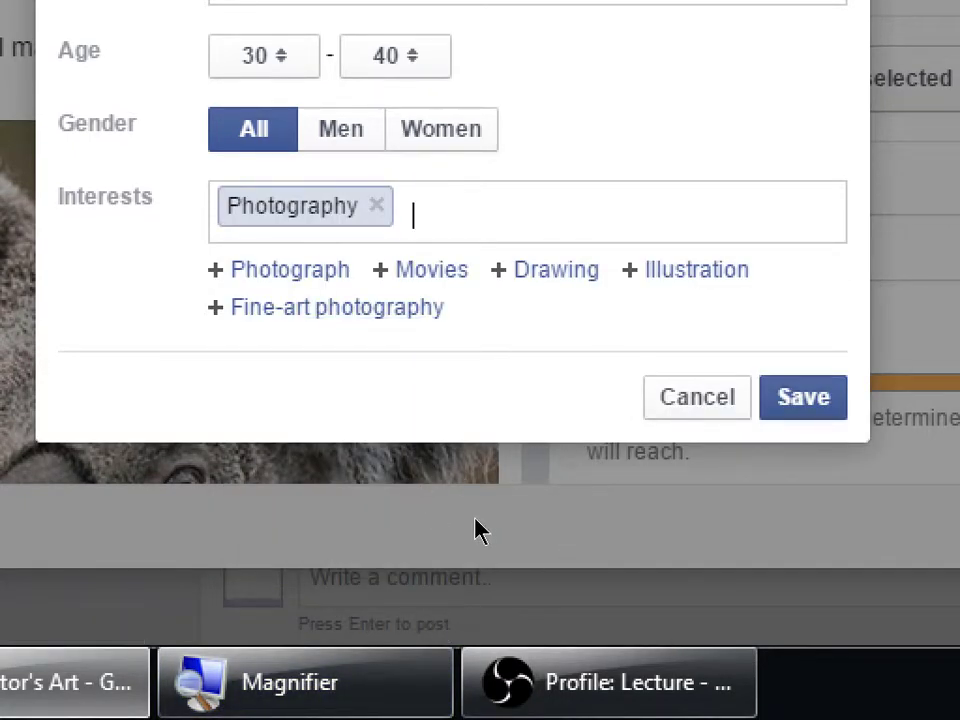
pyautogui.click(337, 307)
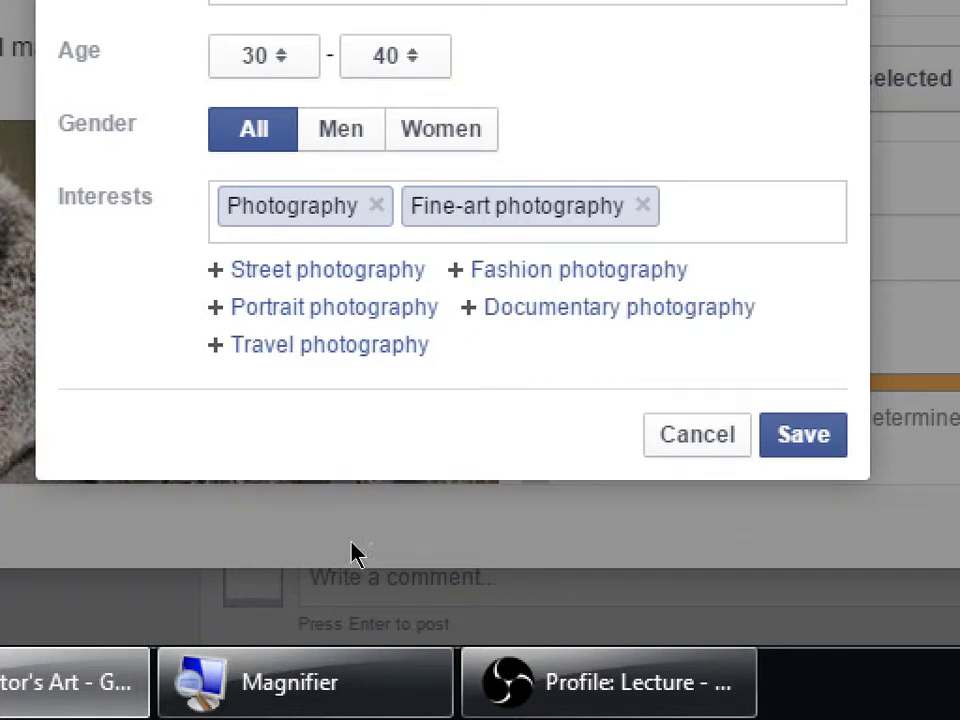
pyautogui.click(327, 269)
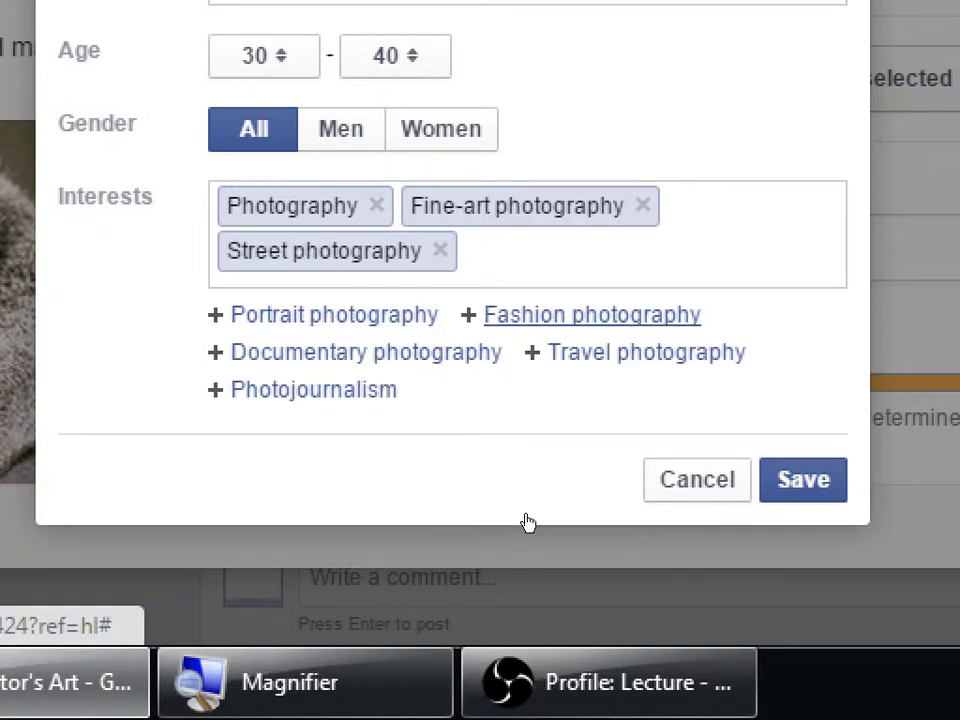
pyautogui.click(591, 313)
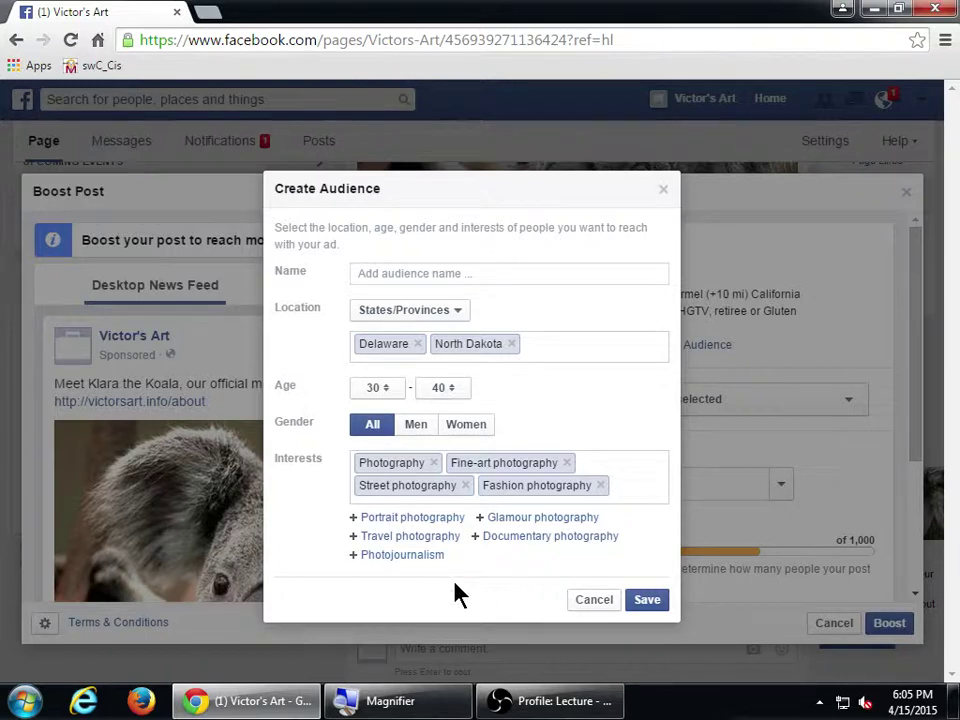
pyautogui.click(645, 599)
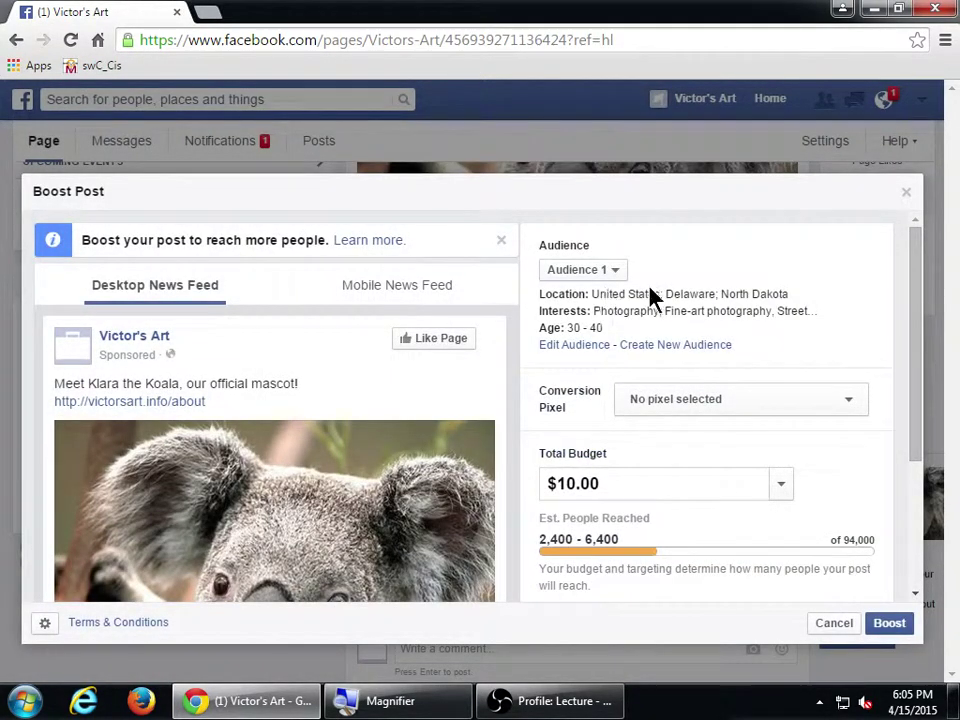
# - Review the boost's audience, budget, duration and payment settings, and compare the post's mobile and desktop news feed previews
pyautogui.moveTo(918, 305); pyautogui.dragTo(692, 400)
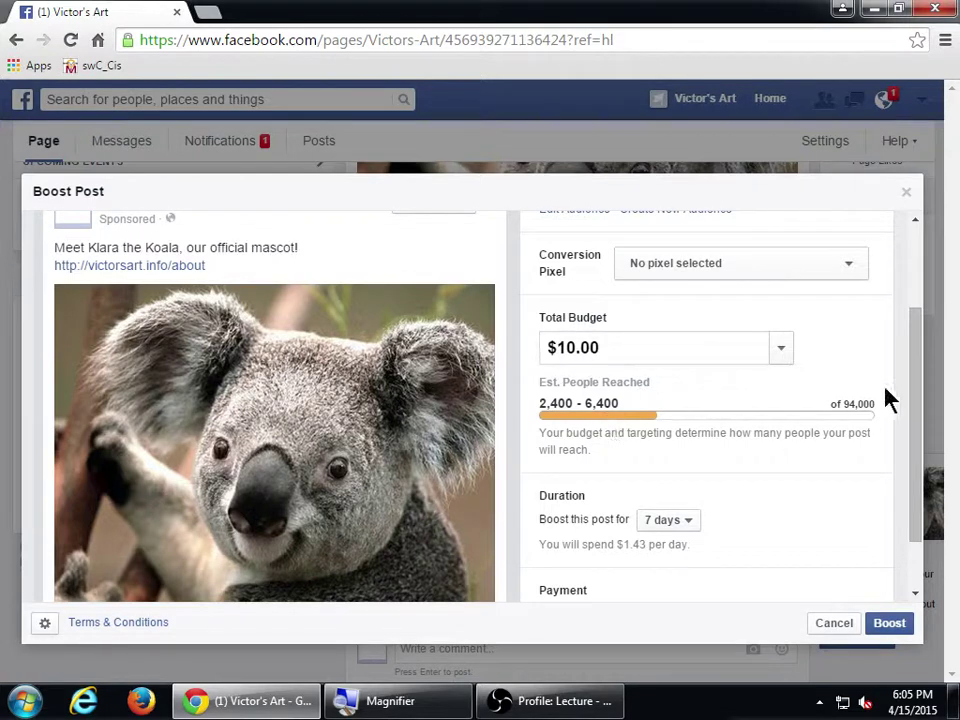
pyautogui.moveTo(921, 386); pyautogui.dragTo(911, 456)
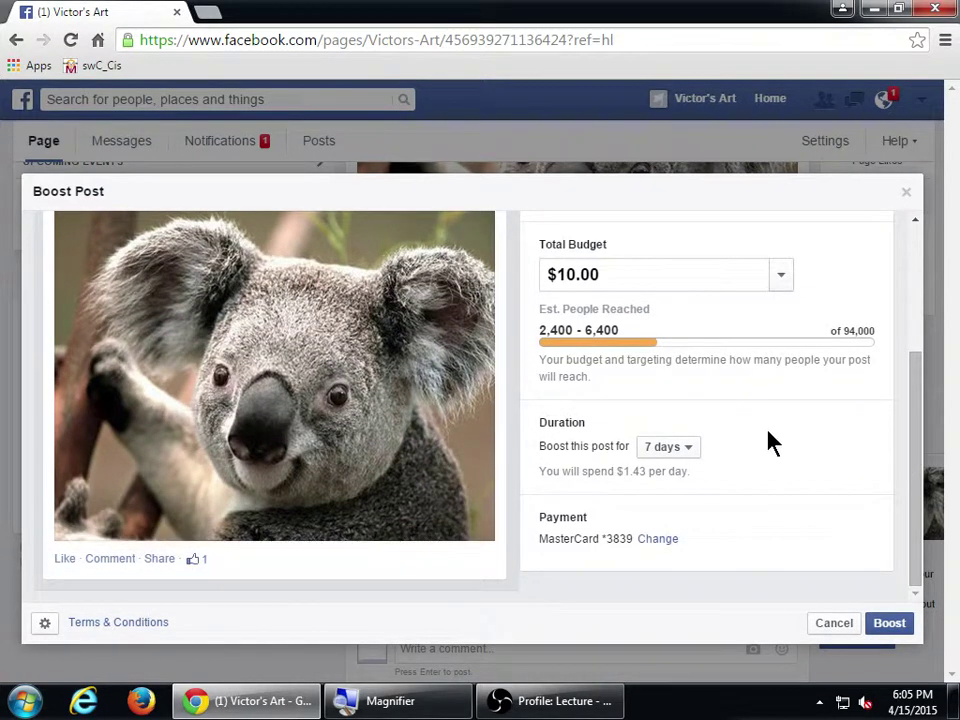
pyautogui.moveTo(911, 450); pyautogui.dragTo(907, 300)
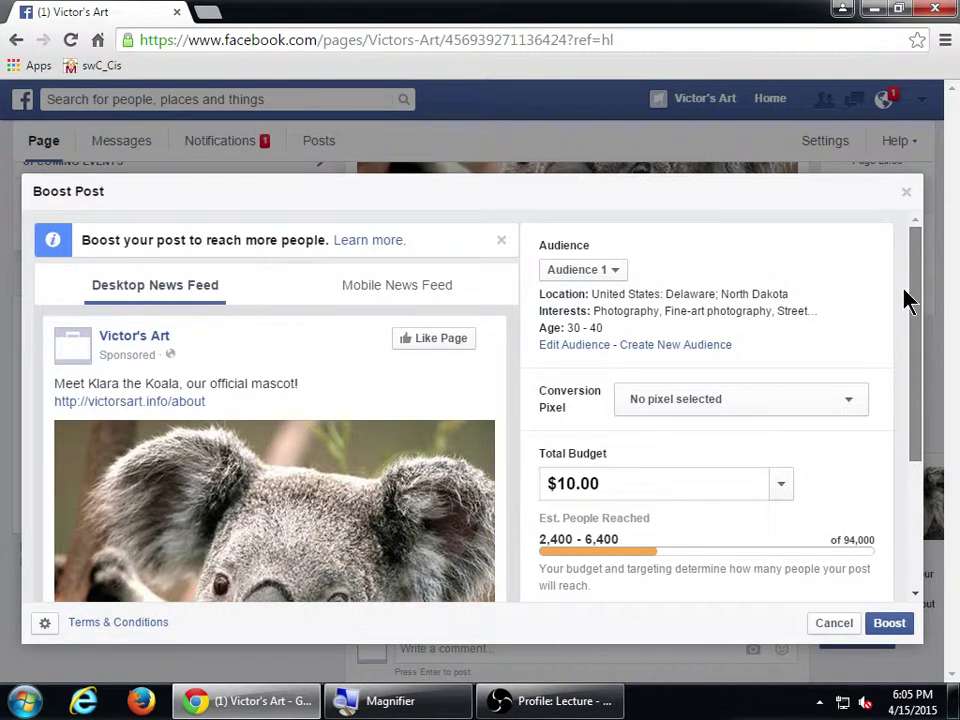
pyautogui.click(370, 290)
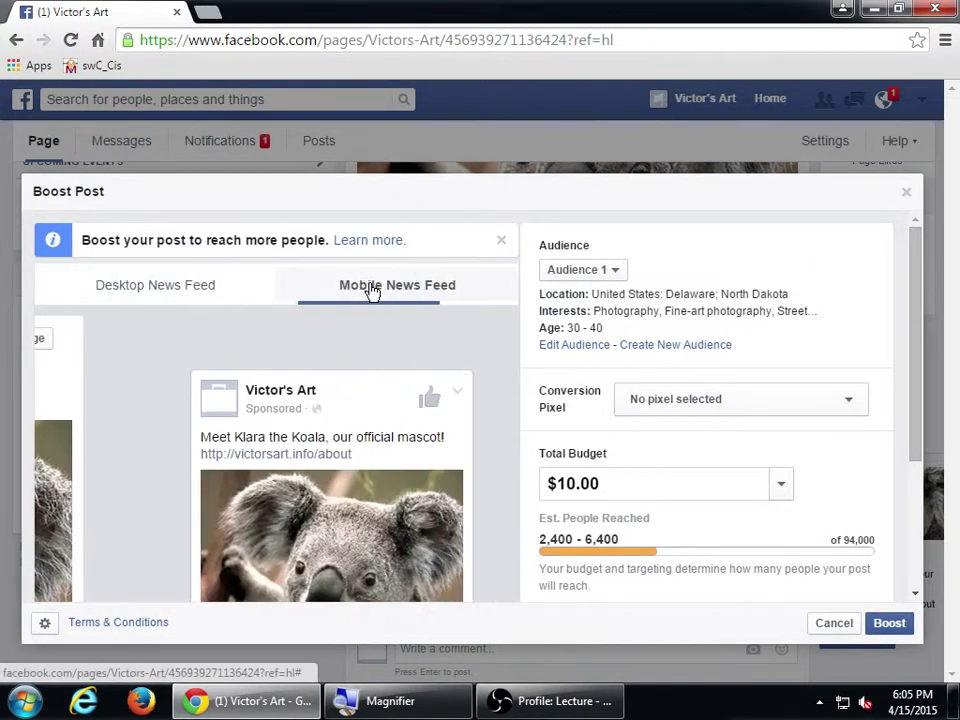
pyautogui.click(174, 294)
pyautogui.moveTo(921, 337); pyautogui.dragTo(899, 426)
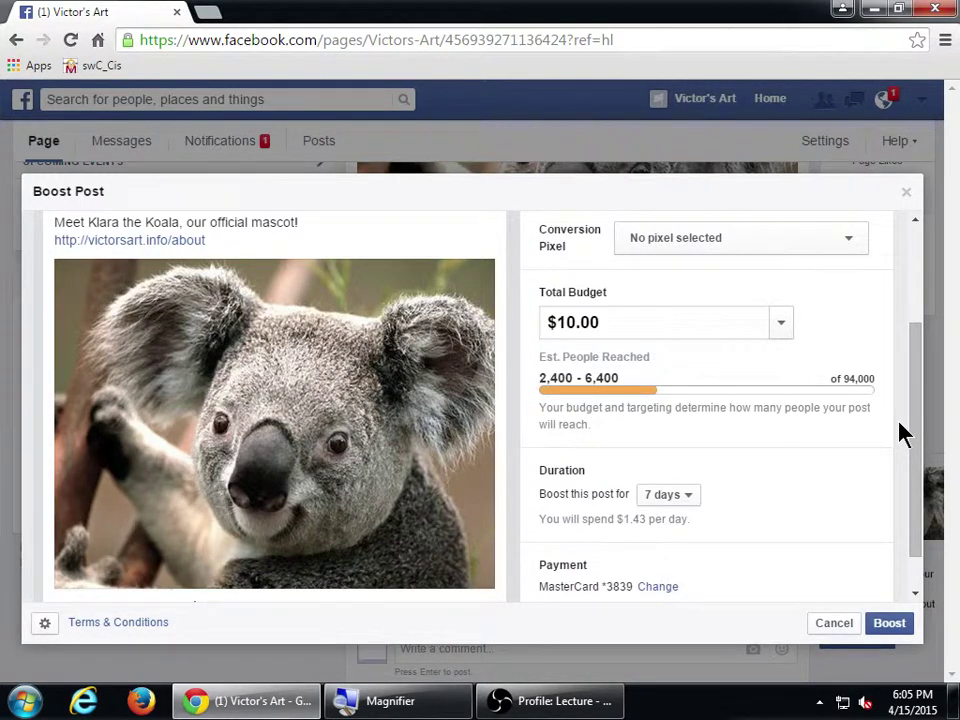
pyautogui.scroll(2, 371, 407)
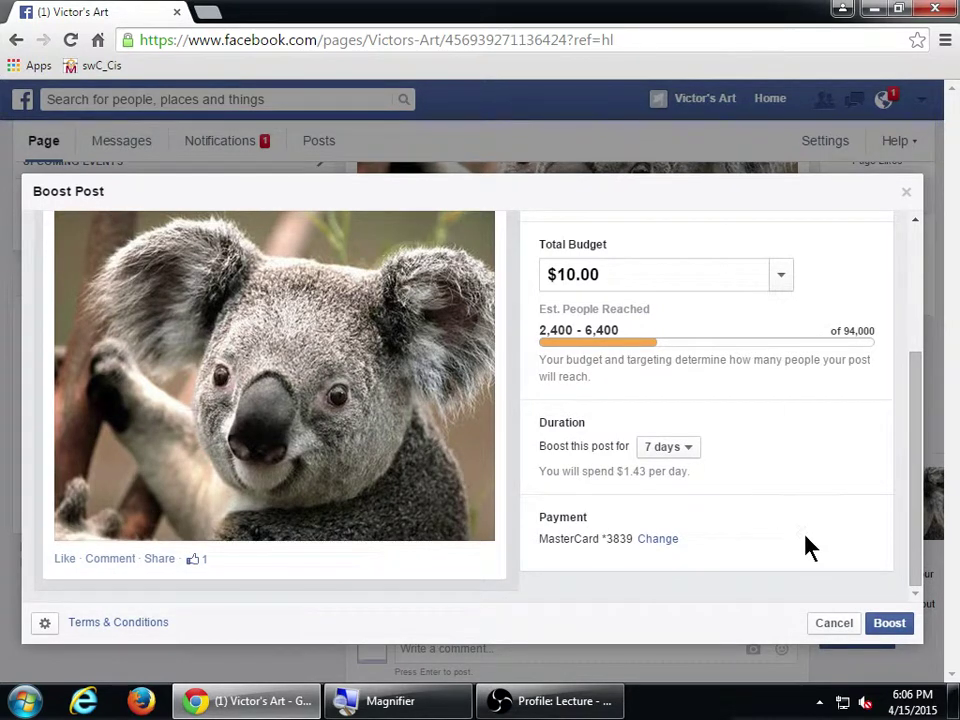
# - Set the boost's duration to 1 day and its total budget to $1.00
pyautogui.click(664, 450)
pyautogui.click(661, 478)
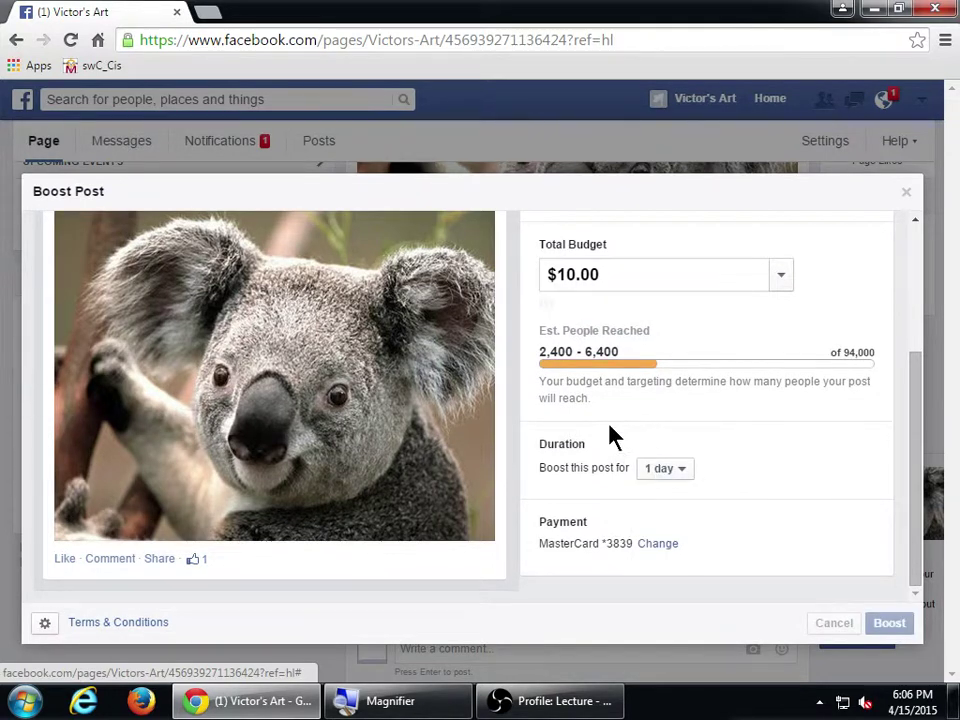
pyautogui.tripleClick(626, 279)
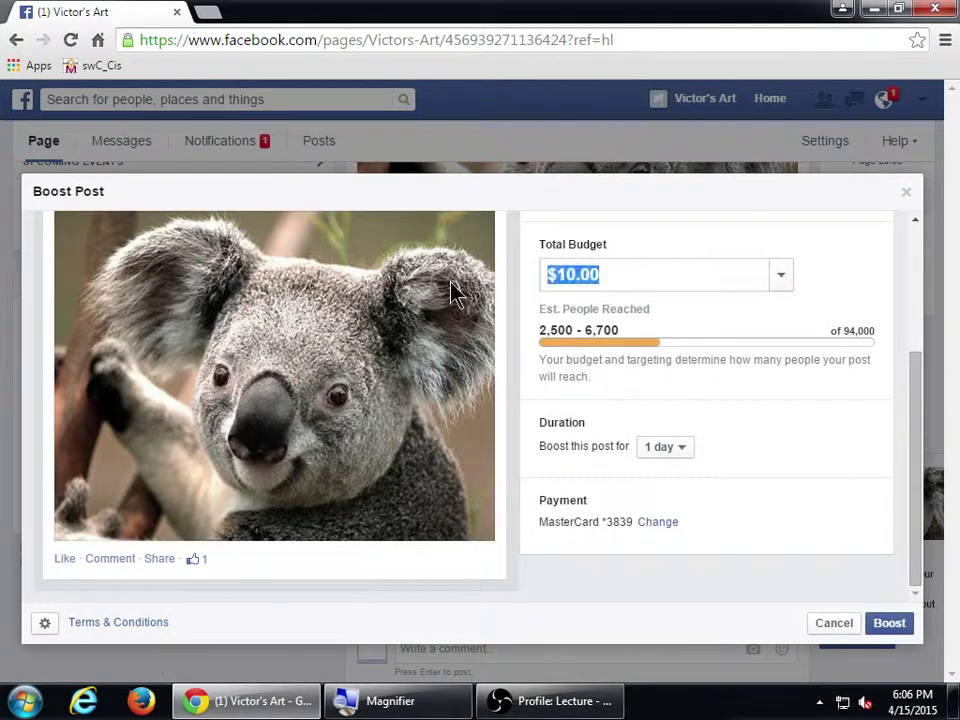
pyautogui.write('1')
pyautogui.press('Tab')
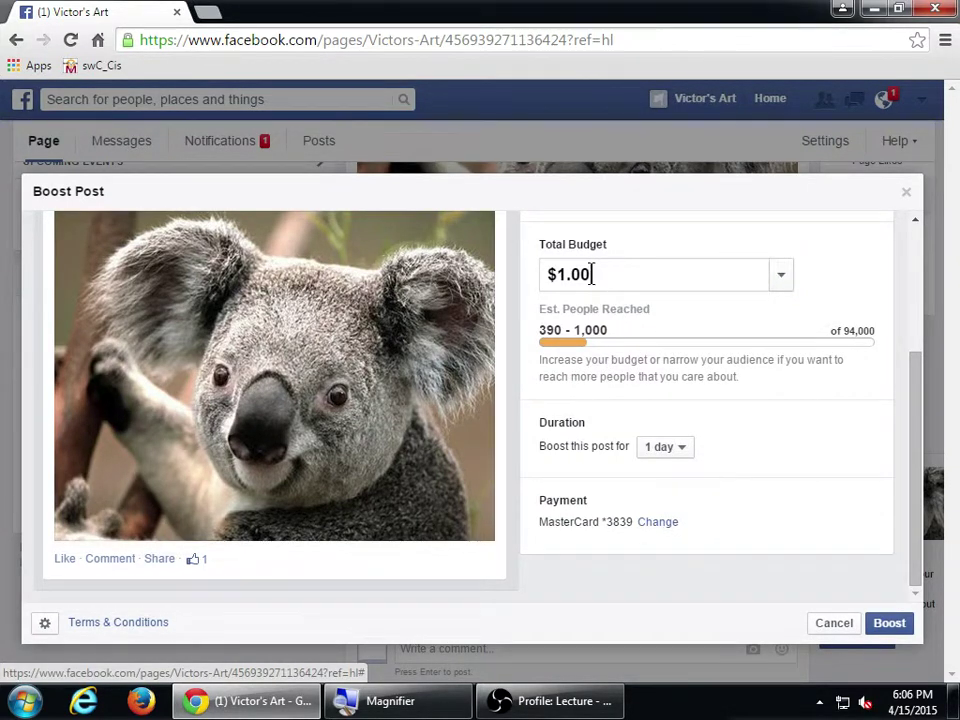
# - Try total budgets of $999 and $500 for the koala post boost
pyautogui.moveTo(604, 272); pyautogui.dragTo(485, 288)
pyautogui.write('999')
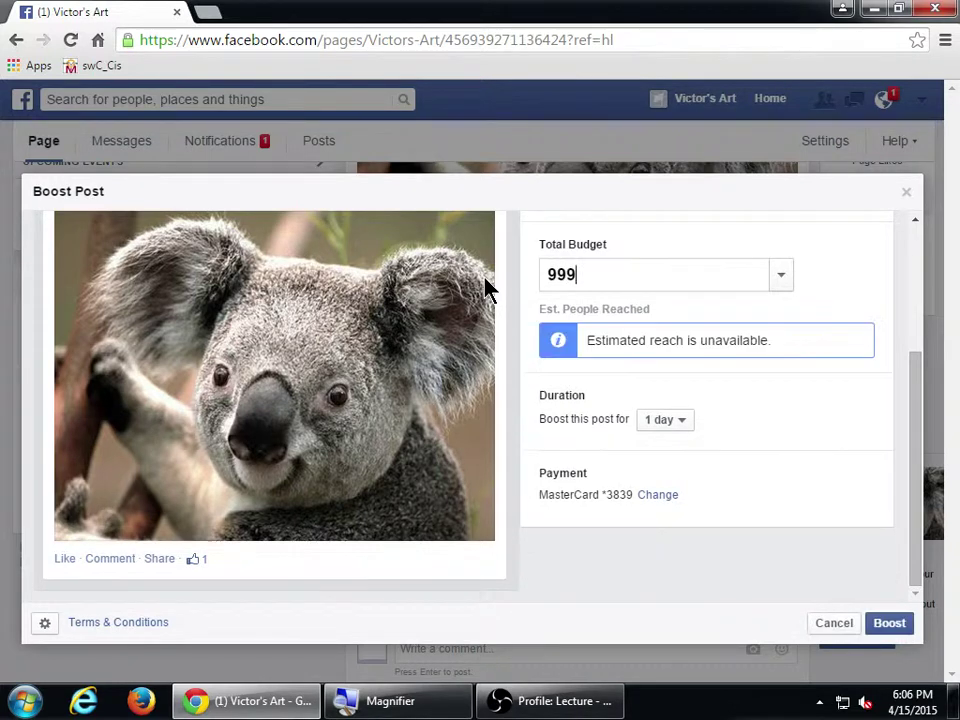
pyautogui.press('Tab')
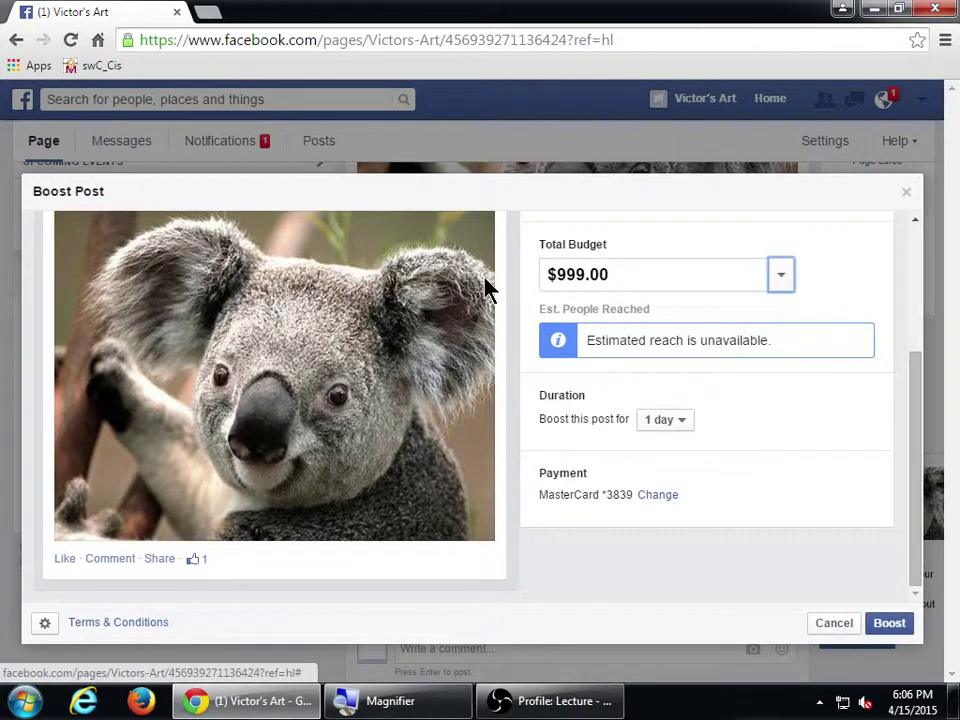
pyautogui.moveTo(639, 274); pyautogui.dragTo(510, 274)
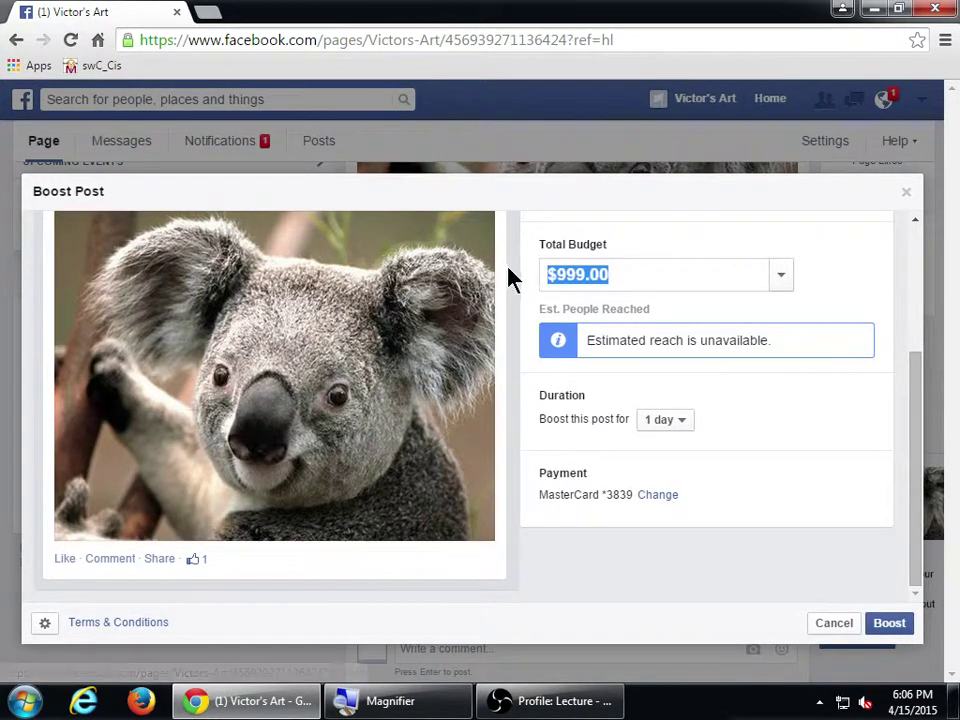
pyautogui.write('500')
pyautogui.press('Tab')
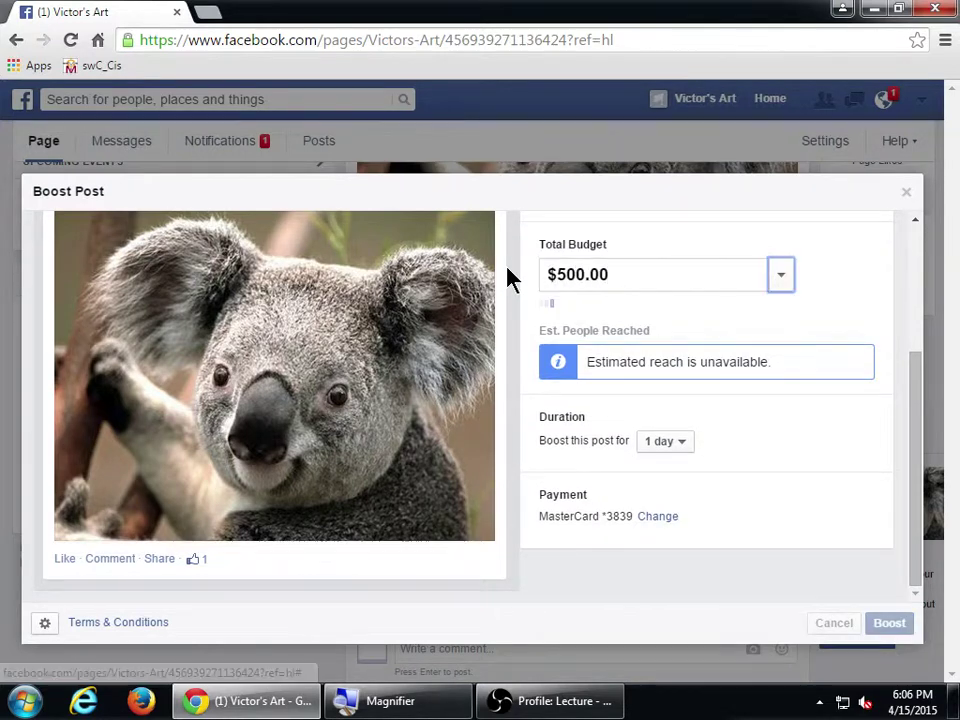
# - Try total budgets of $600 and $900 for the koala post boost
pyautogui.hotkey('shift', 'Tab')
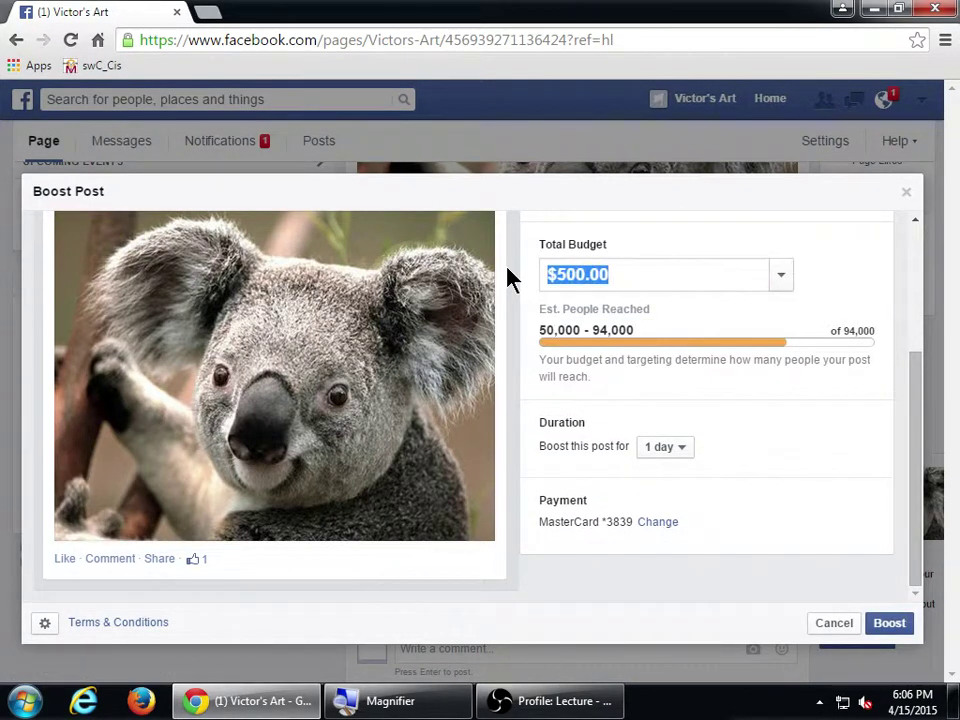
pyautogui.write('600')
pyautogui.press('Tab')
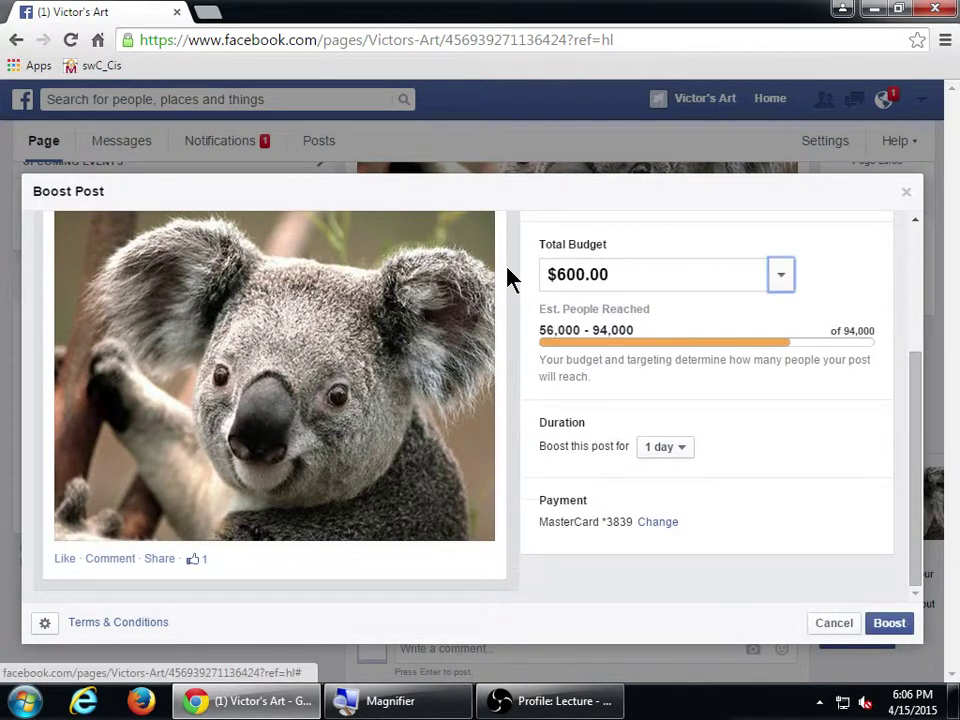
pyautogui.hotkey('shift', 'Tab')
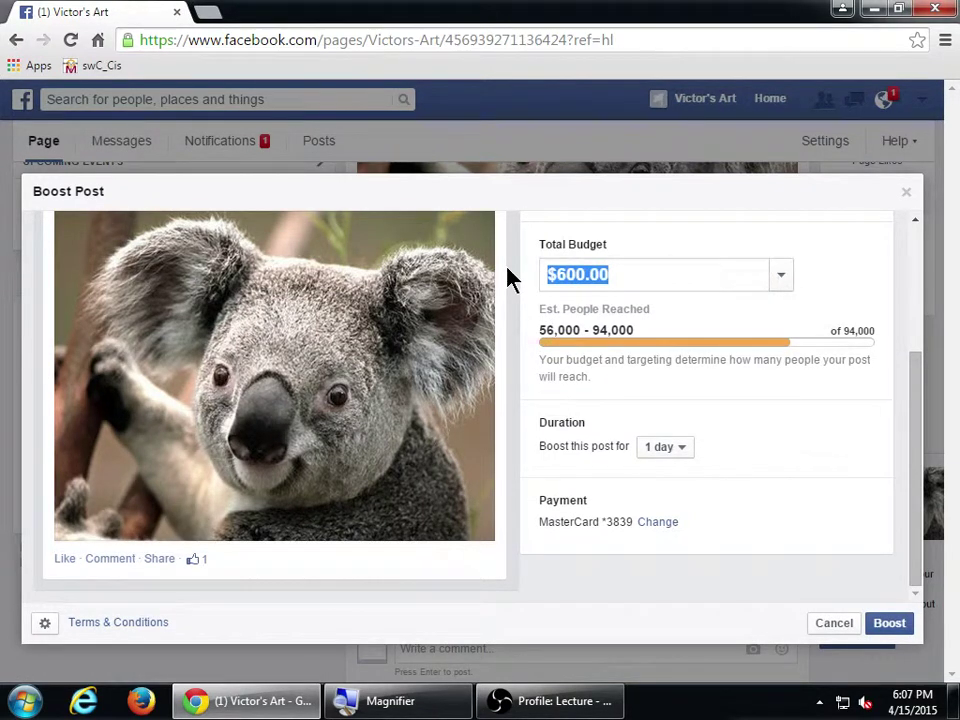
pyautogui.write('900')
pyautogui.press('Tab')
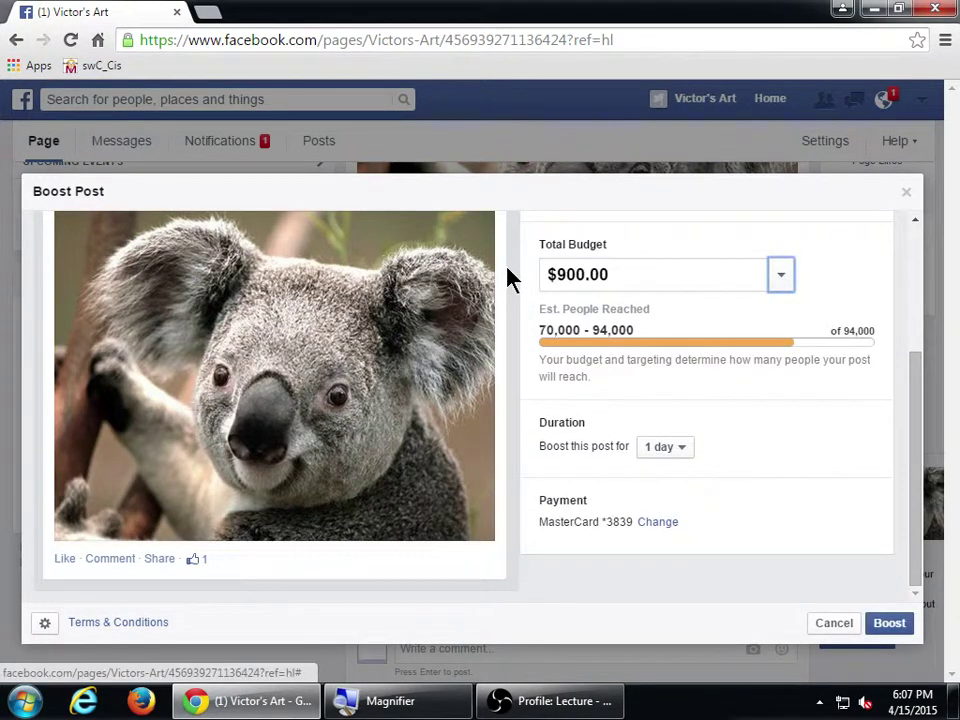
# - Set the boost's total budget to $995
pyautogui.hotkey('shift', 'Tab')
pyautogui.write('9')
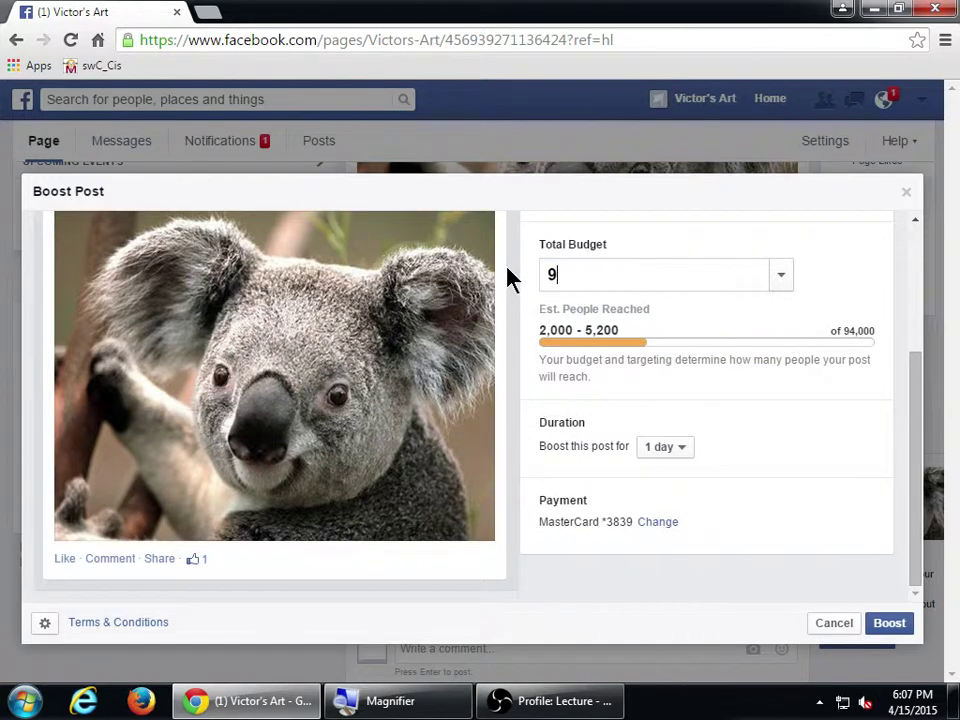
pyautogui.write('95')
pyautogui.press('Tab')
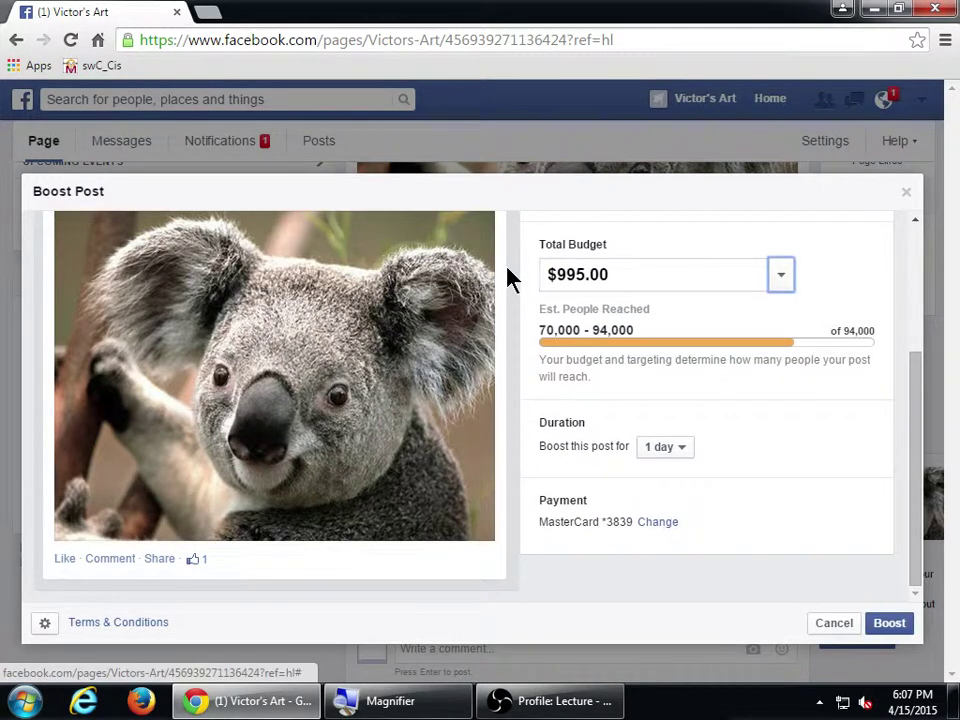
# - Change the dollar digits of the boost's total budget to make it $998.00
pyautogui.hotkey('shift', 'Tab')
pyautogui.press('Right')
pyautogui.press('Left')
pyautogui.press('Left')
pyautogui.press('Left')
pyautogui.hotkey('shift', 'Left')
pyautogui.write('9')
pyautogui.hotkey('shift', 'Left')
pyautogui.write('8')
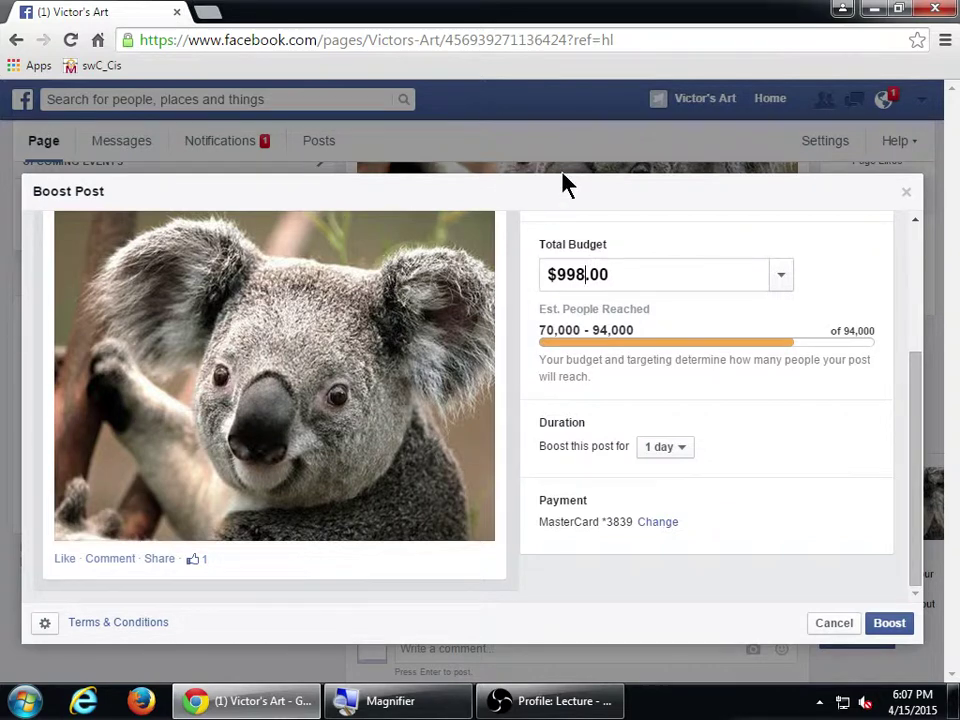
# - Try a 7-day duration for the boost and return it to 1 day
pyautogui.click(665, 448)
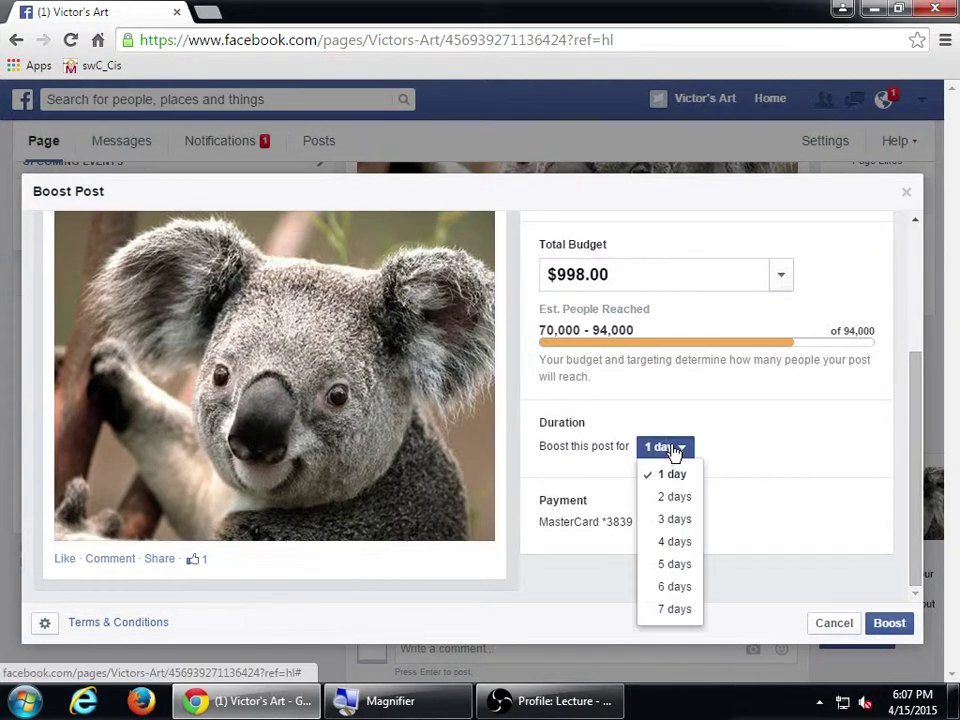
pyautogui.click(675, 610)
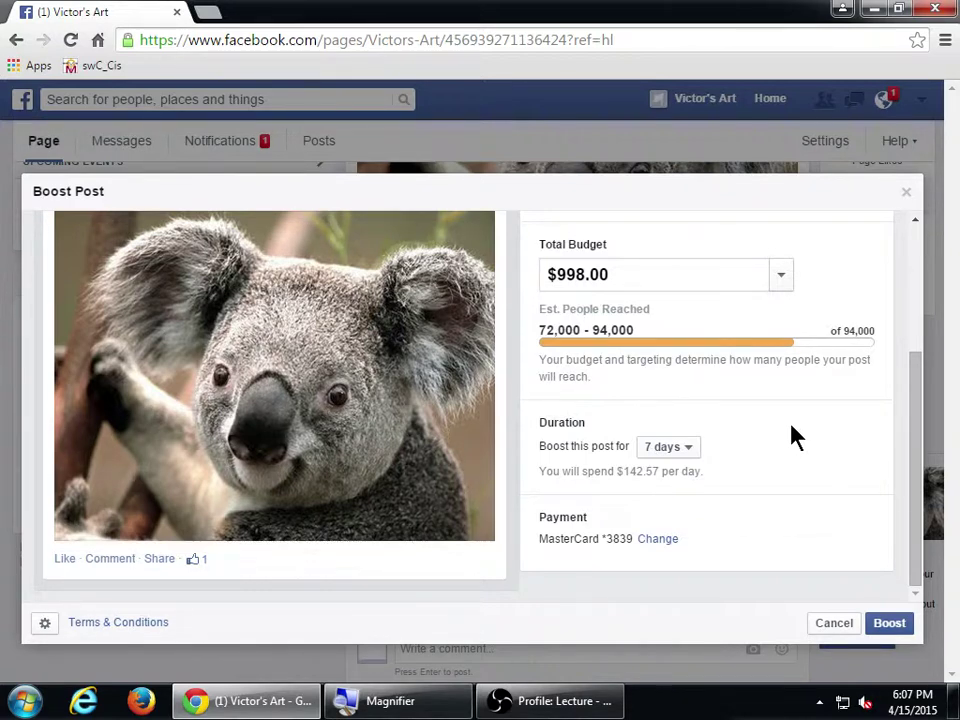
pyautogui.click(692, 451)
pyautogui.click(690, 476)
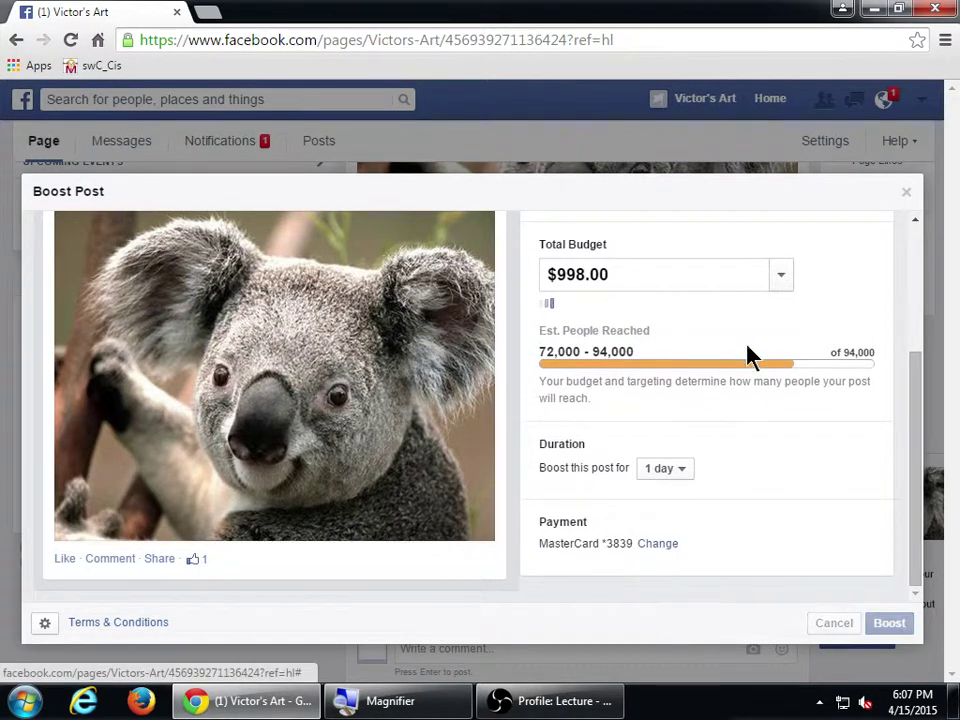
# - Choose $1,000.00 from the preset amounts as the boost's total budget
pyautogui.click(779, 276)
pyautogui.click(684, 274)
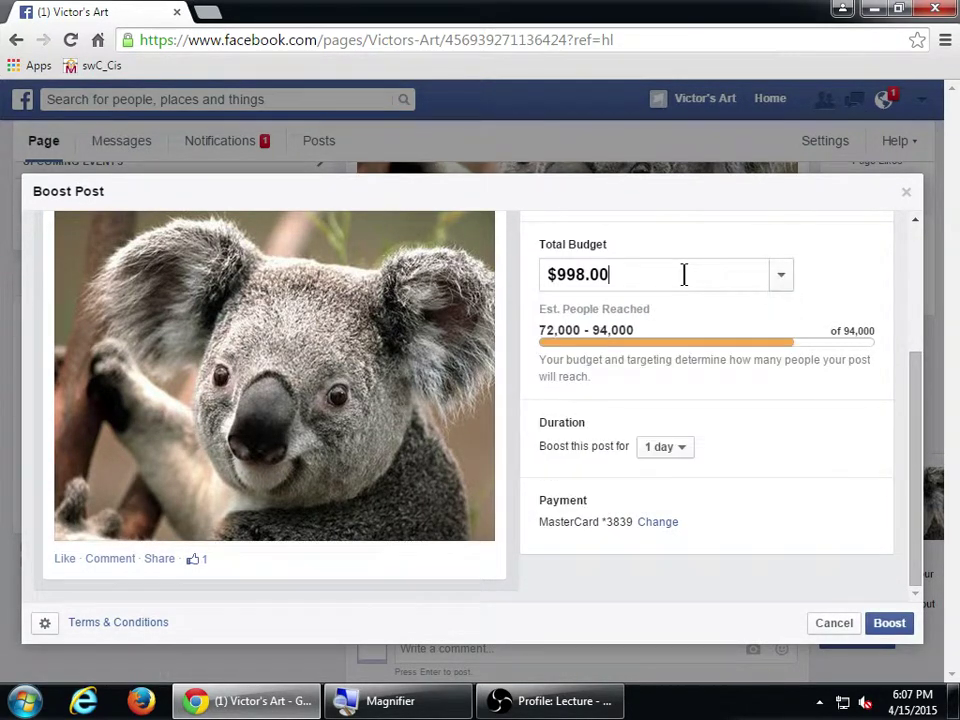
pyautogui.click(782, 280)
pyautogui.click(722, 447)
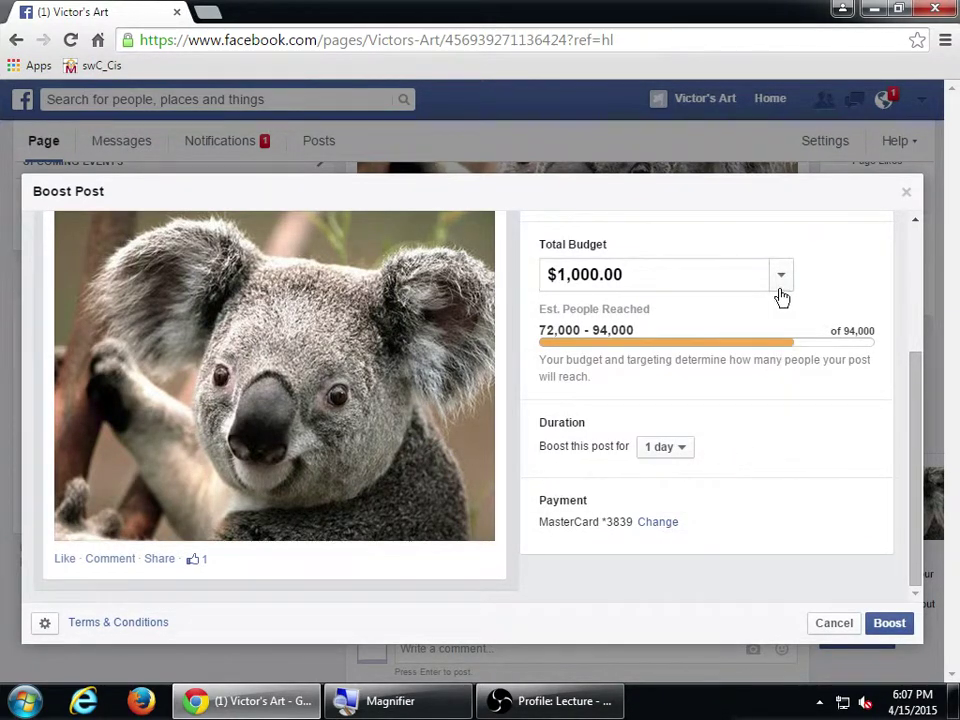
# - Set the boost's total budget to $1.00
pyautogui.click(693, 288)
pyautogui.write('1')
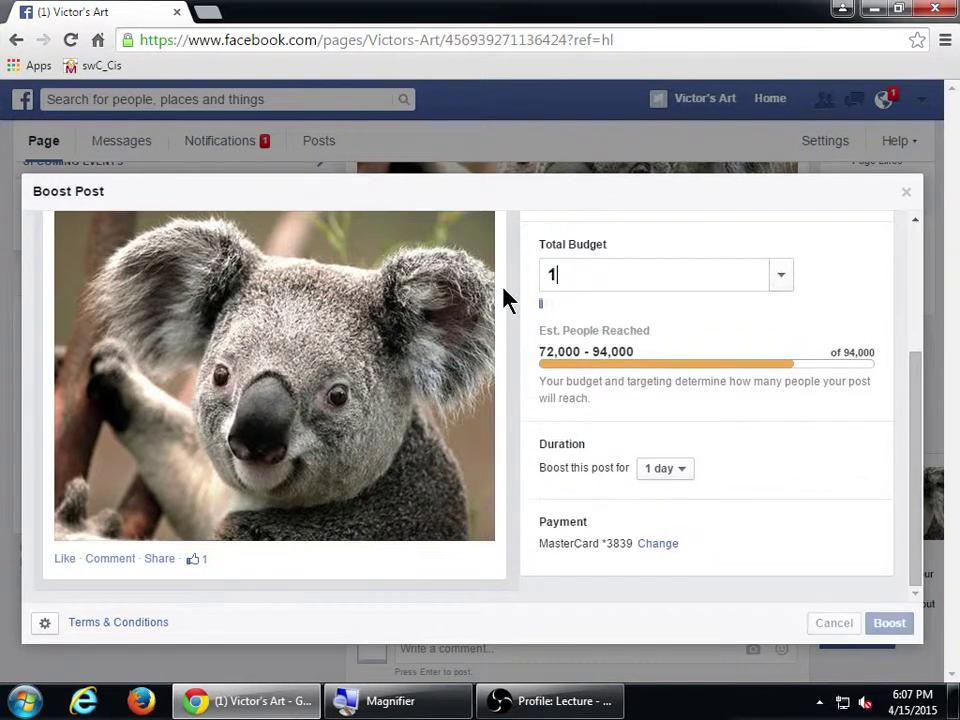
pyautogui.press('Tab')
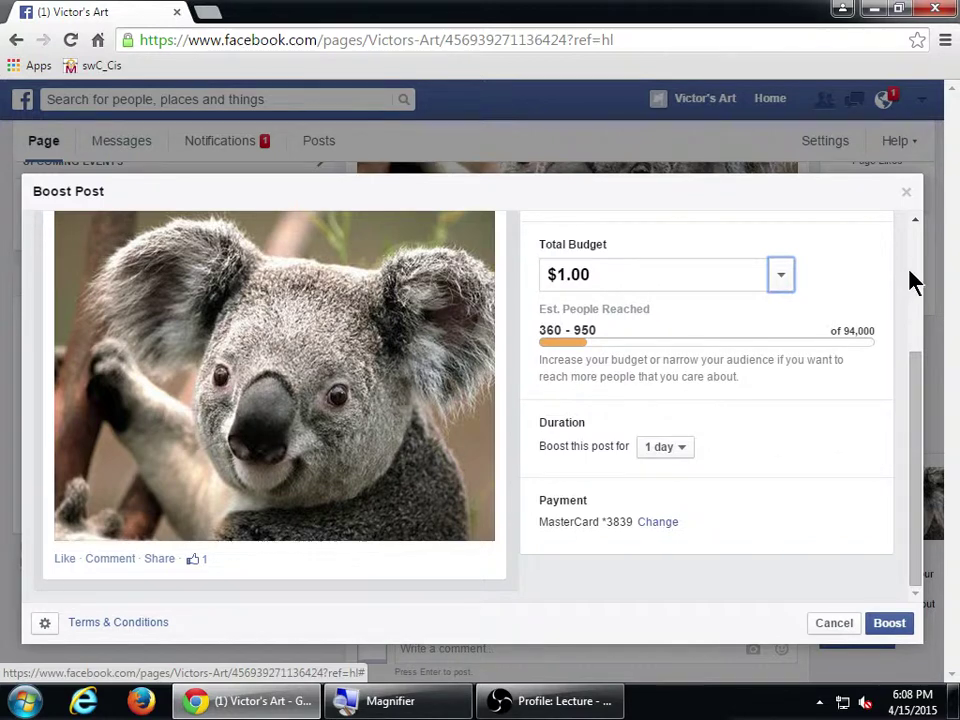
# - Review the list of saved audiences and the targeting details of Audience 1, leaving the audience editor without saving
pyautogui.scroll(2, 912, 282)
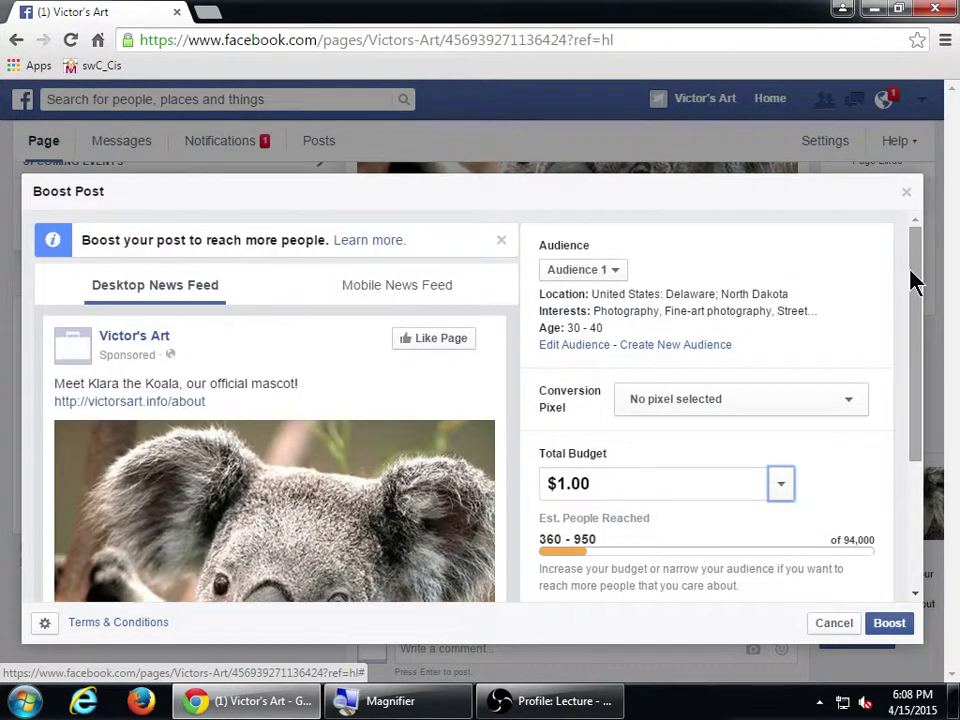
pyautogui.click(580, 270)
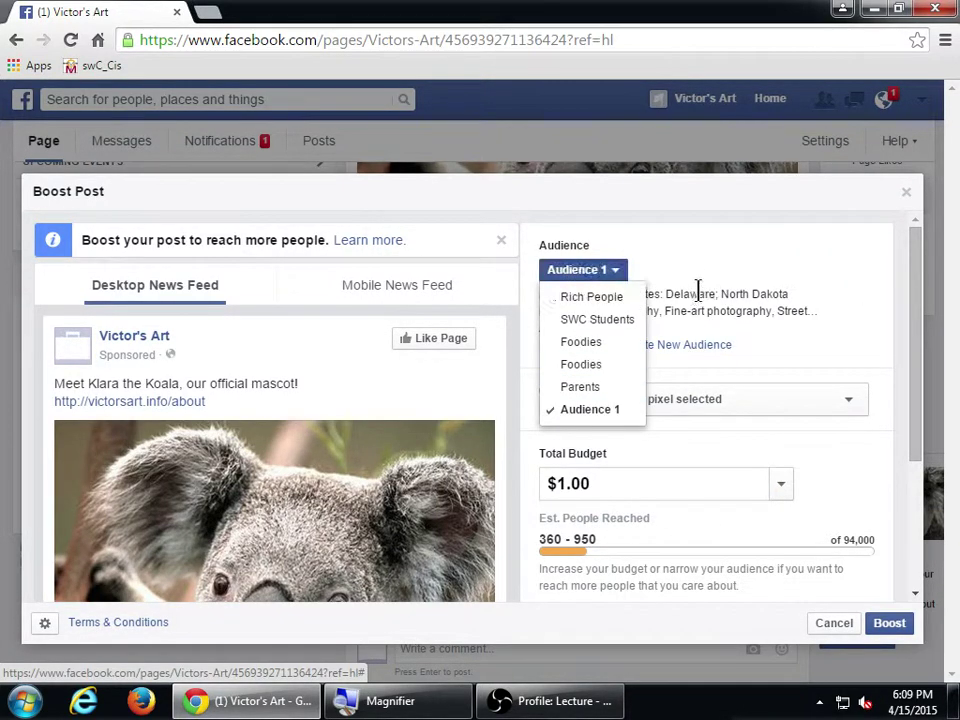
pyautogui.click(692, 293)
pyautogui.click(596, 346)
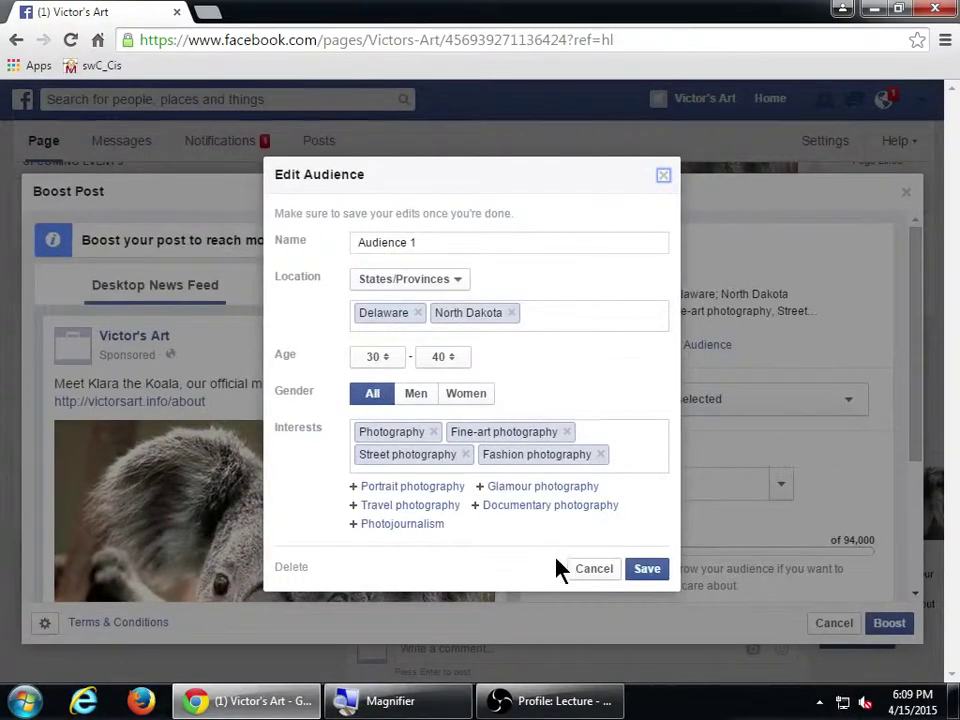
pyautogui.click(593, 572)
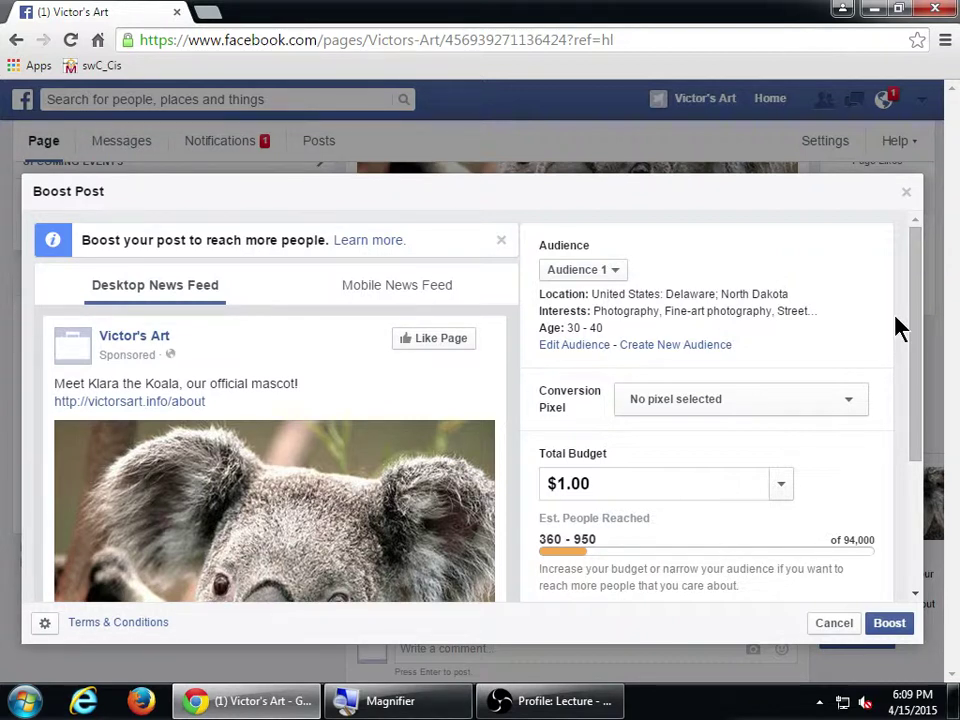
# - Choose $20.00 as the boost's total budget and highlight the upper figure of the estimated reach
pyautogui.scroll(-3, 912, 476)
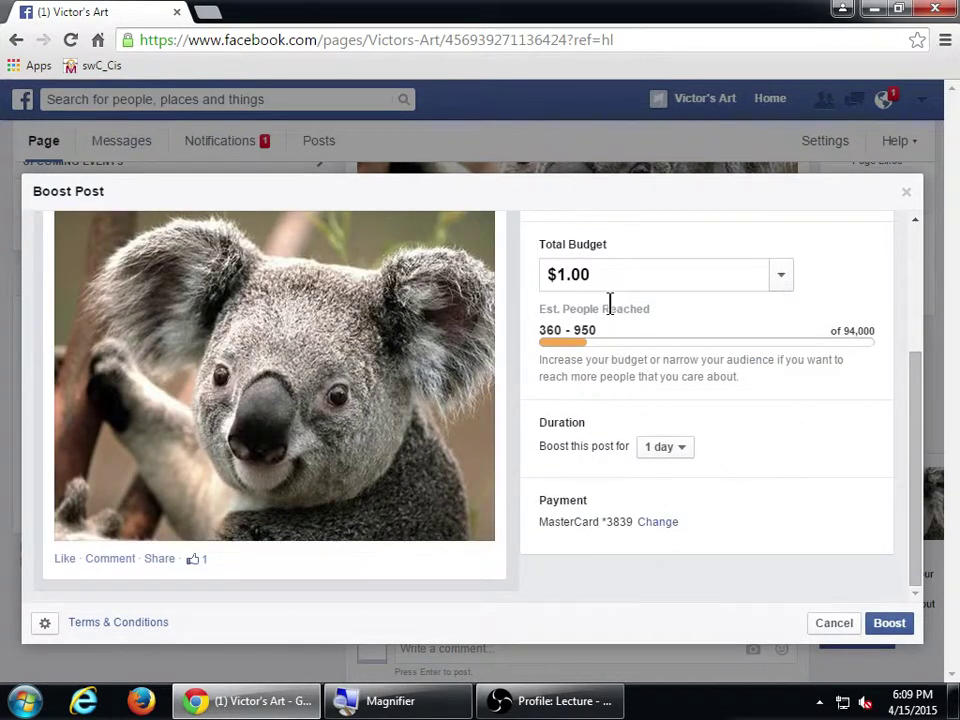
pyautogui.click(779, 285)
pyautogui.click(585, 346)
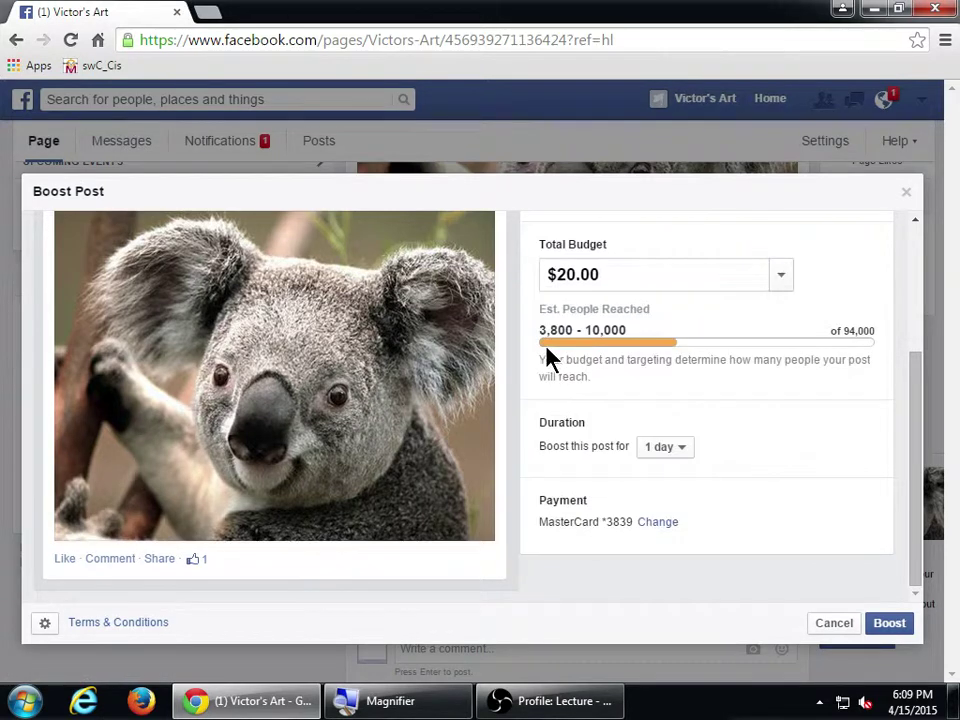
pyautogui.doubleClick(593, 331)
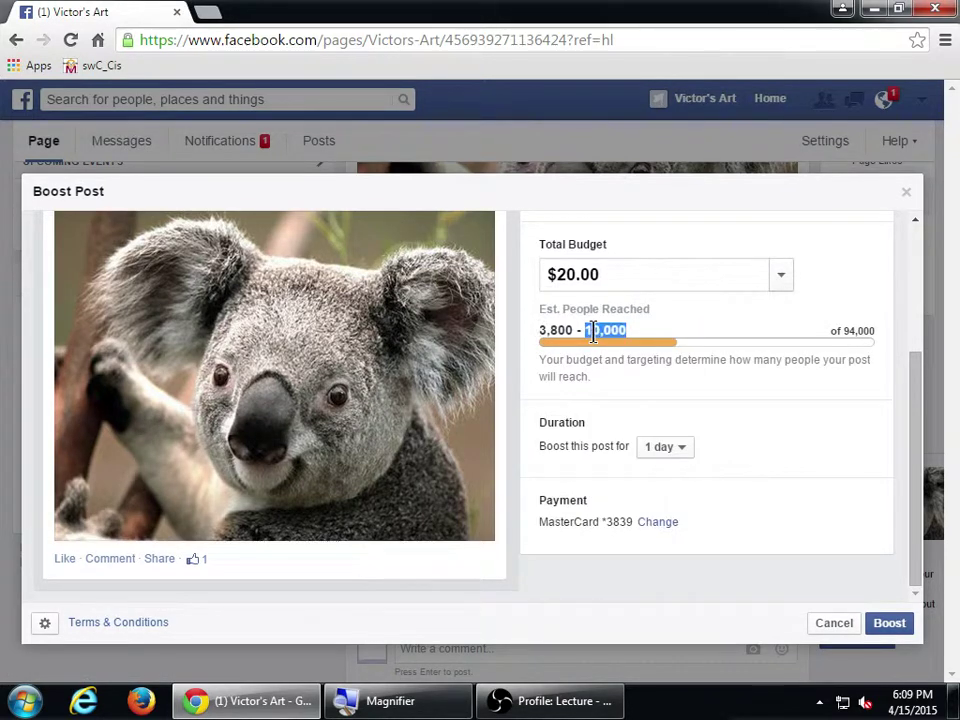
# - Check the location, age, gender and interests of Audience 1 again and close the audience editor without saving
pyautogui.scroll(3, 628, 439)
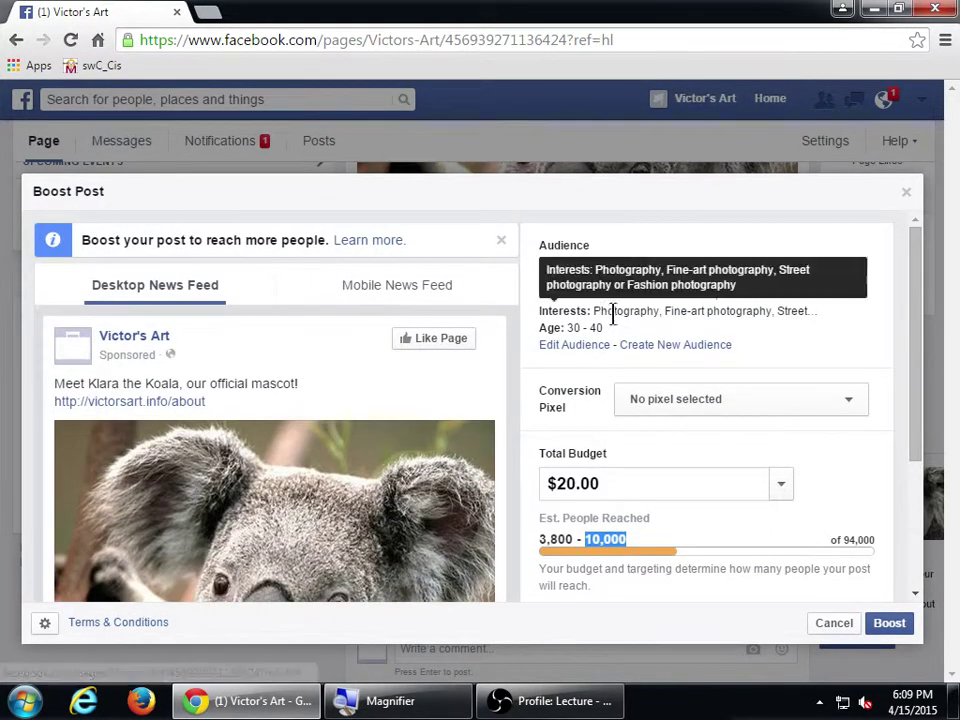
pyautogui.click(600, 345)
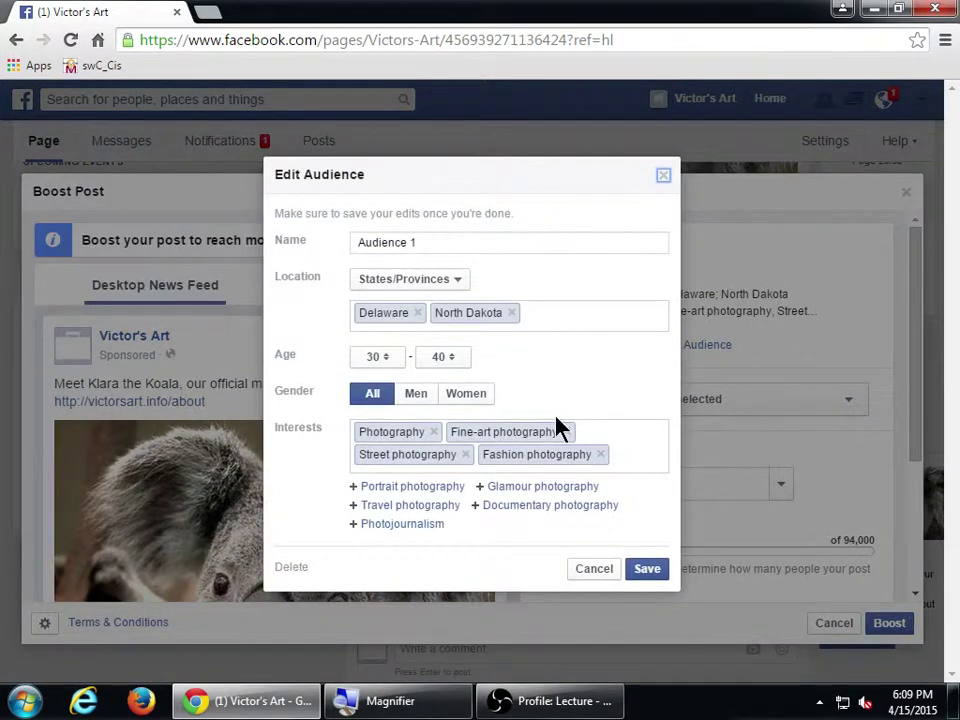
pyautogui.click(592, 570)
# - Set the boost's duration to 7 days and cancel the boost
pyautogui.moveTo(928, 450); pyautogui.dragTo(917, 555)
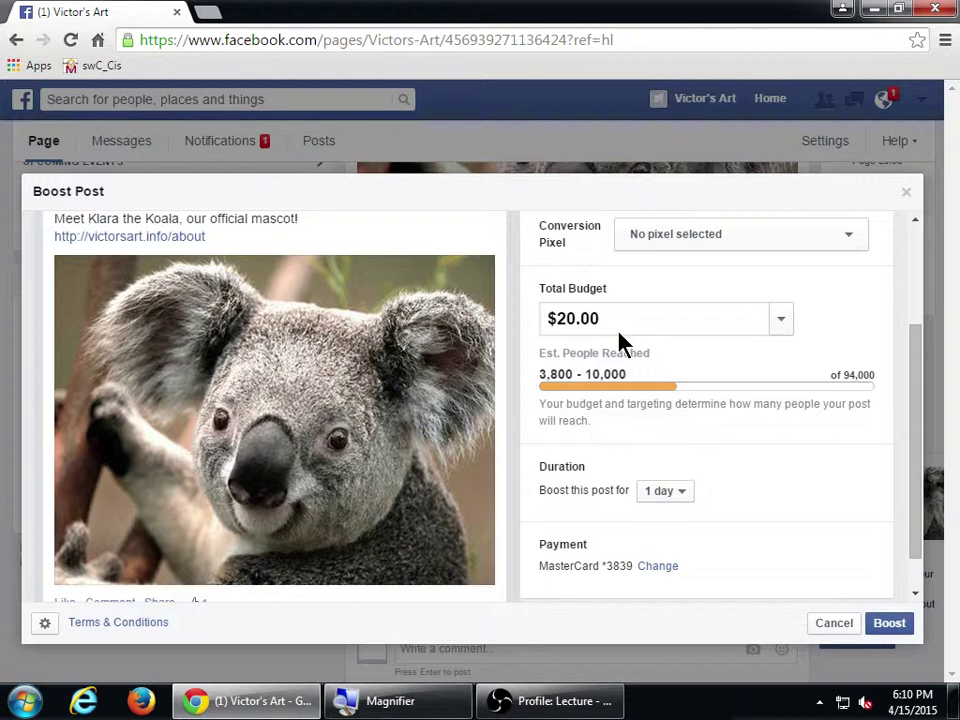
pyautogui.click(670, 493)
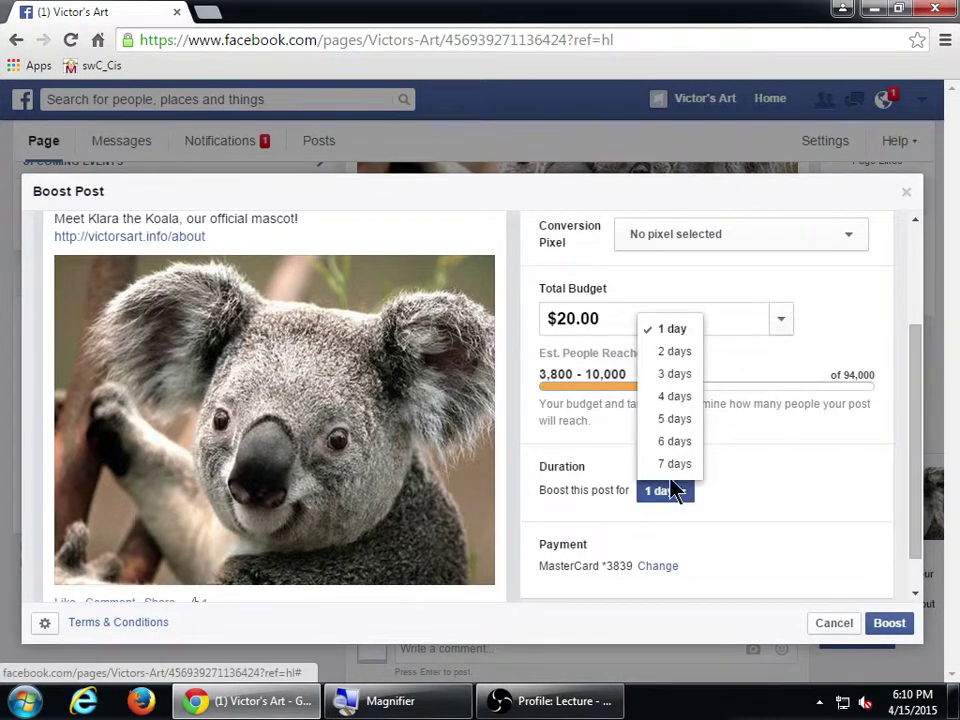
pyautogui.click(674, 464)
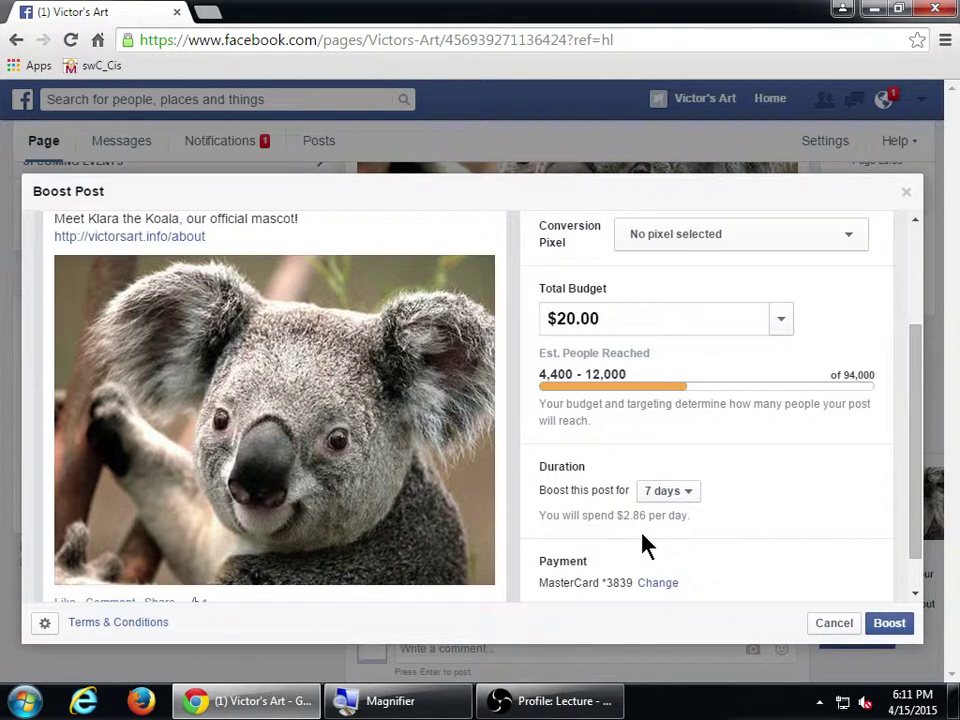
pyautogui.click(835, 622)
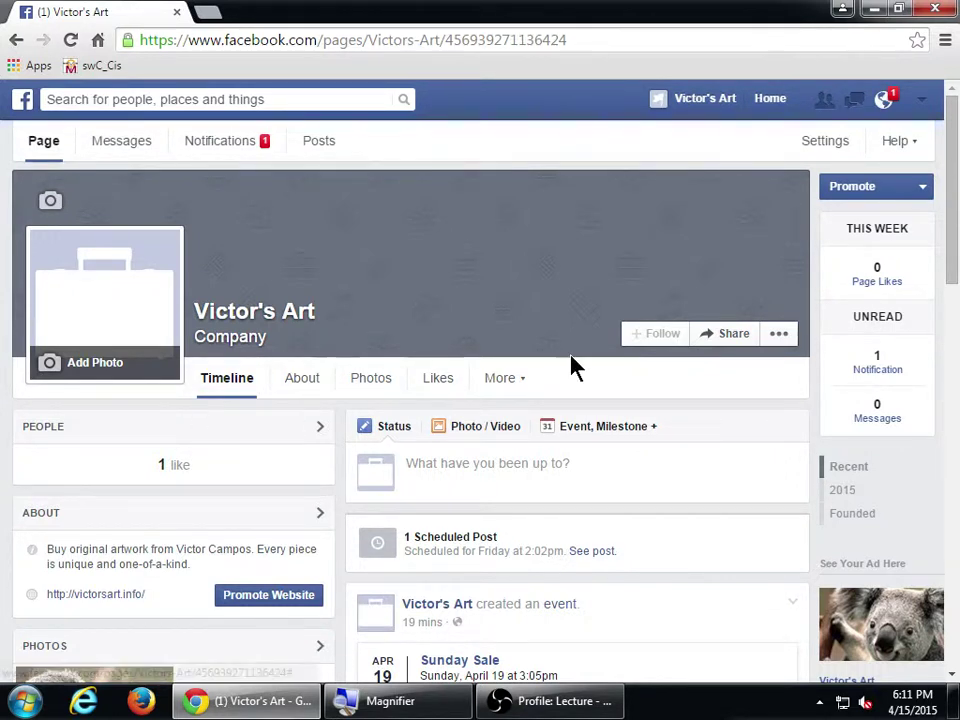
# - Reopen the boost settings for the koala post on the page timeline and review the audience, budget, duration and payment
pyautogui.scroll(-9, 609, 454)
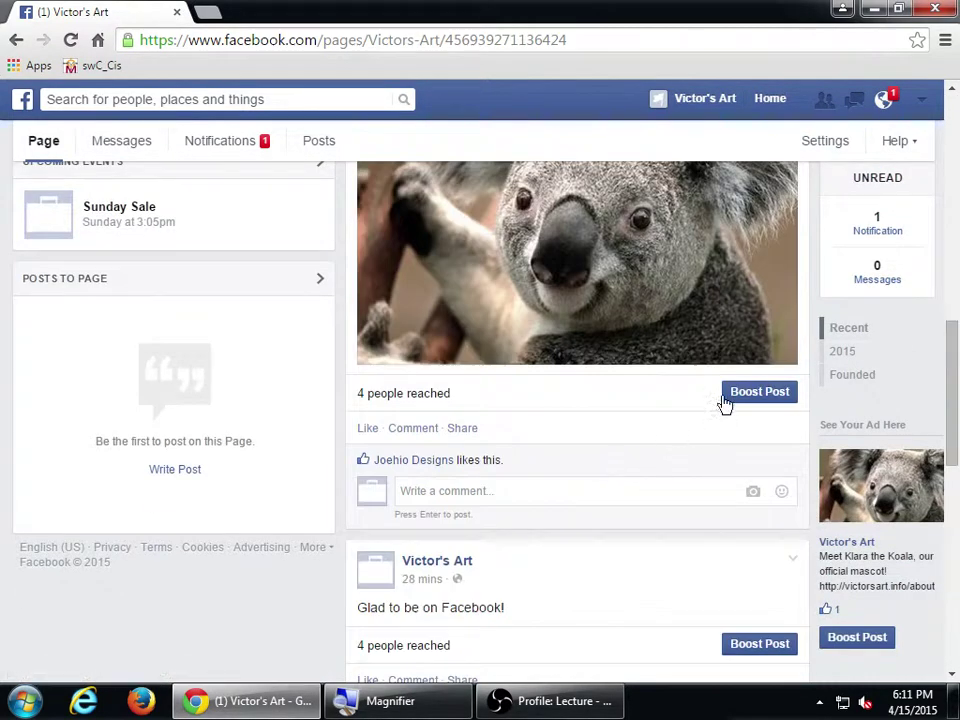
pyautogui.click(741, 396)
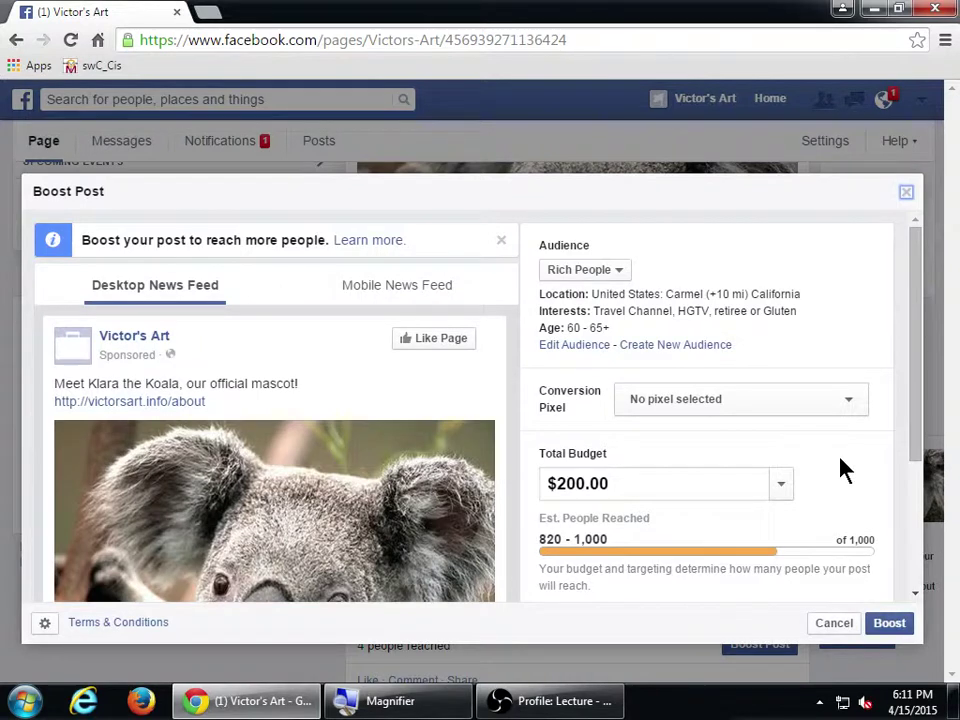
pyautogui.scroll(-2, 842, 470)
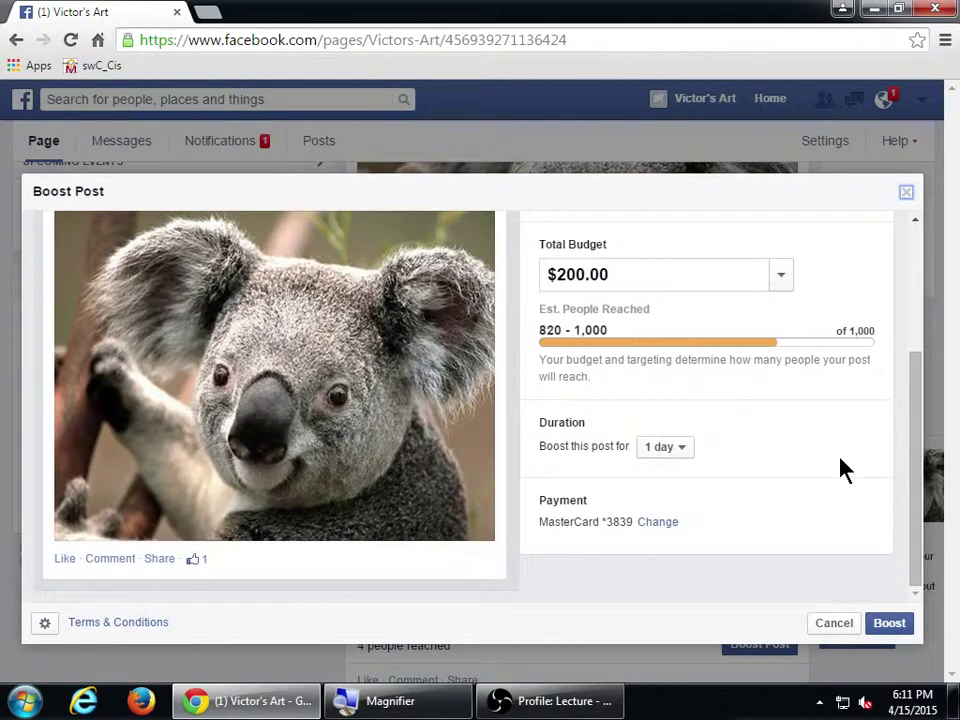
pyautogui.scroll(3, 842, 470)
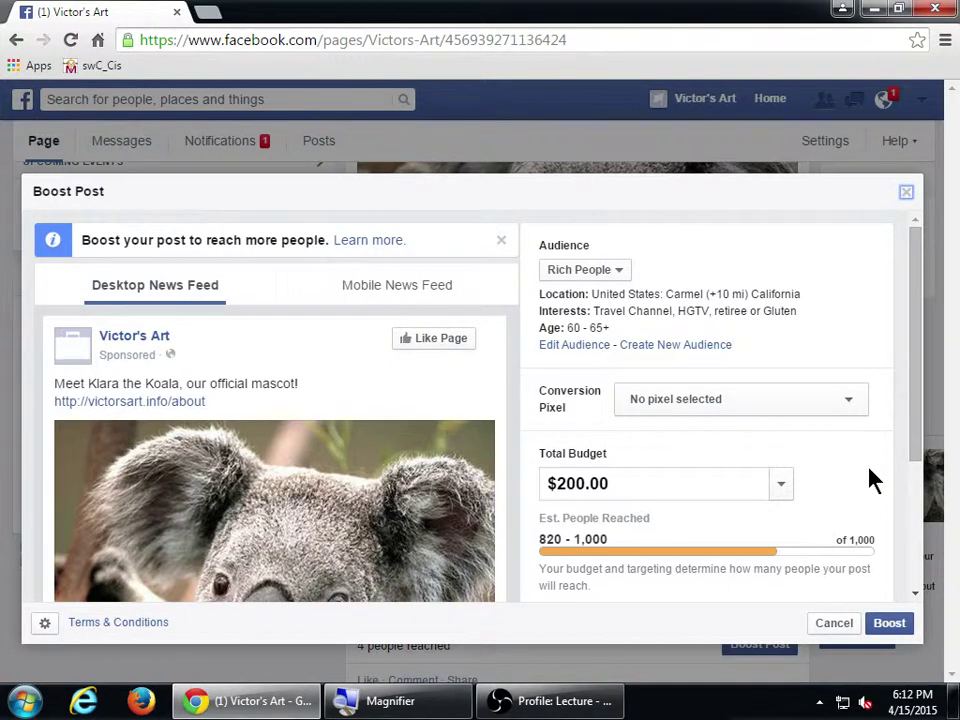
# - Check the duration and payment in the koala post's boost settings and cancel the boost
pyautogui.scroll(-3, 866, 482)
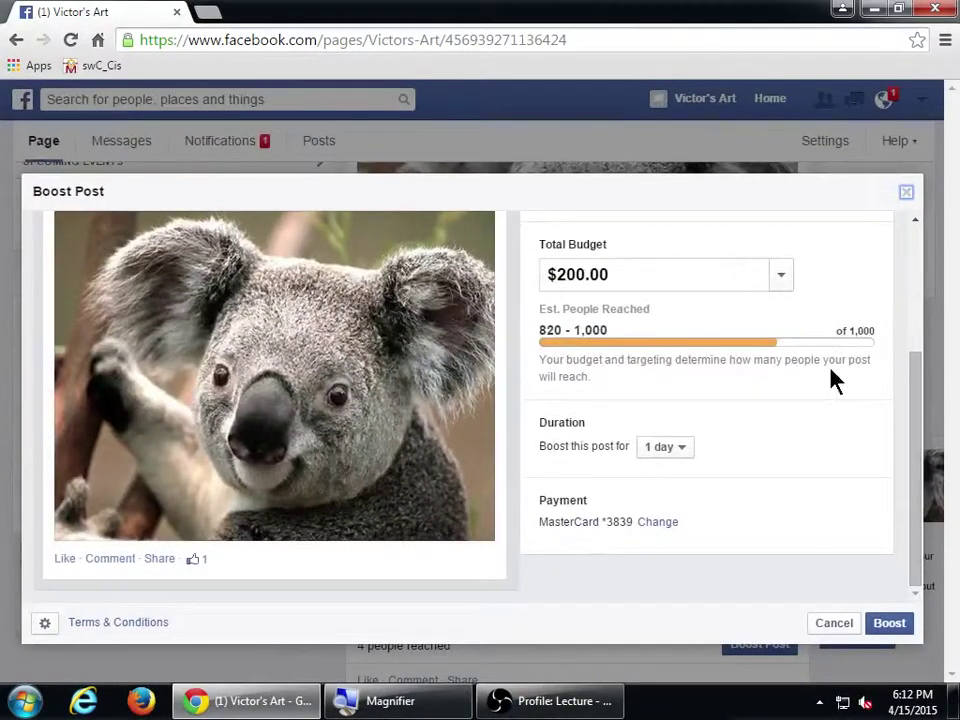
pyautogui.click(826, 623)
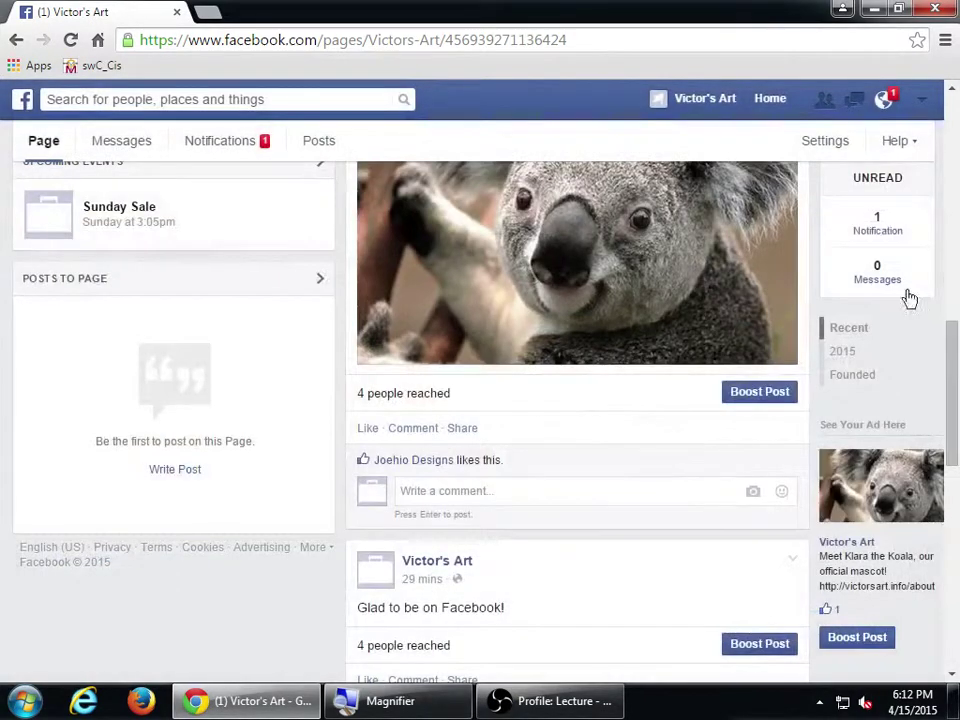
# - Look through the list of pages Facebook can be used as and close it
pyautogui.click(924, 101)
pyautogui.scroll(-3, 905, 170)
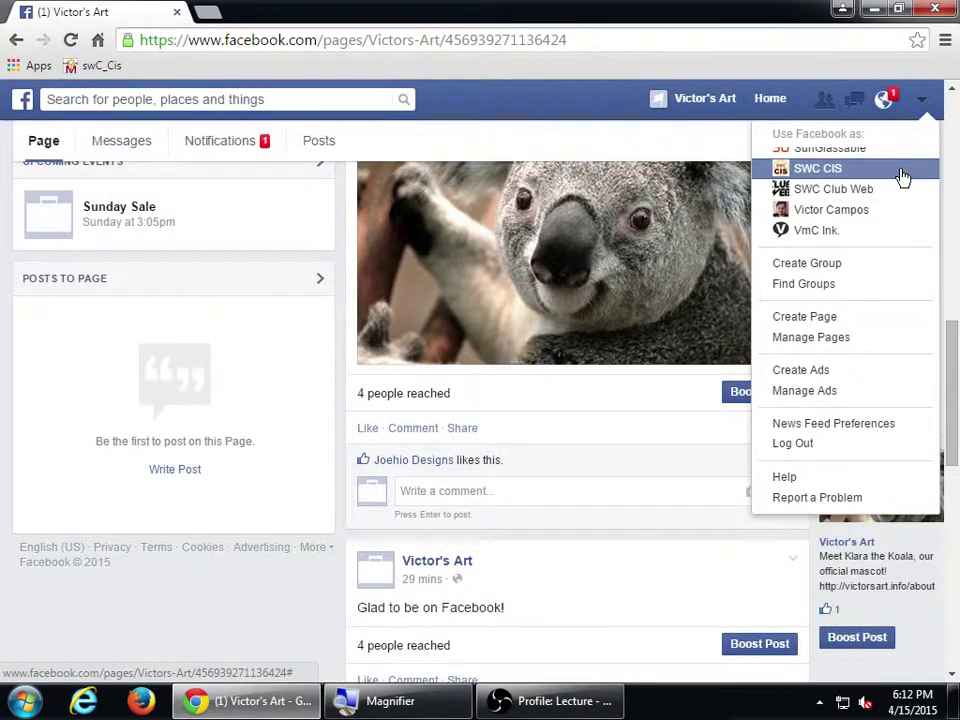
pyautogui.scroll(3, 900, 197)
pyautogui.scroll(5, 484, 420)
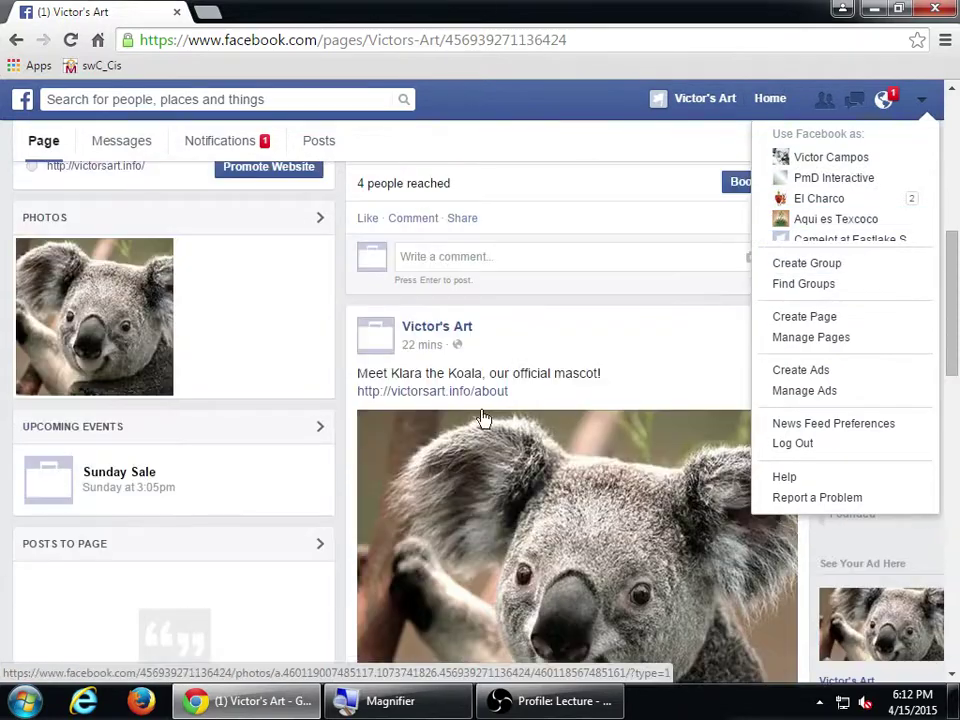
pyautogui.click(429, 439)
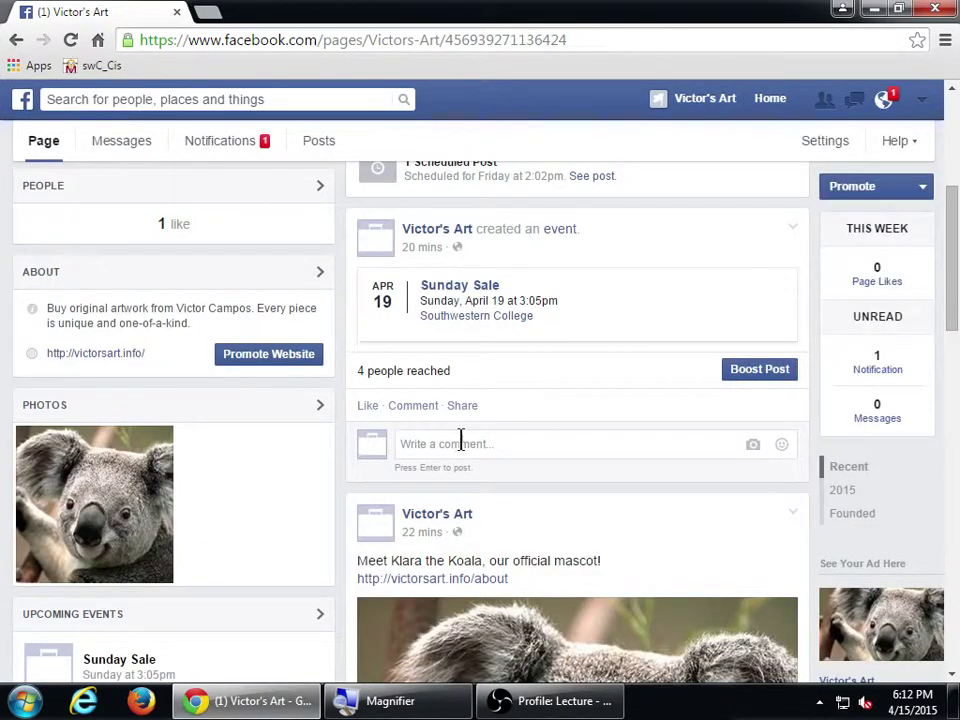
# - Browse the Victor's Art timeline for page likes and each post's reach, and check the unread notifications
pyautogui.scroll(-5, 503, 447)
pyautogui.scroll(10, 746, 514)
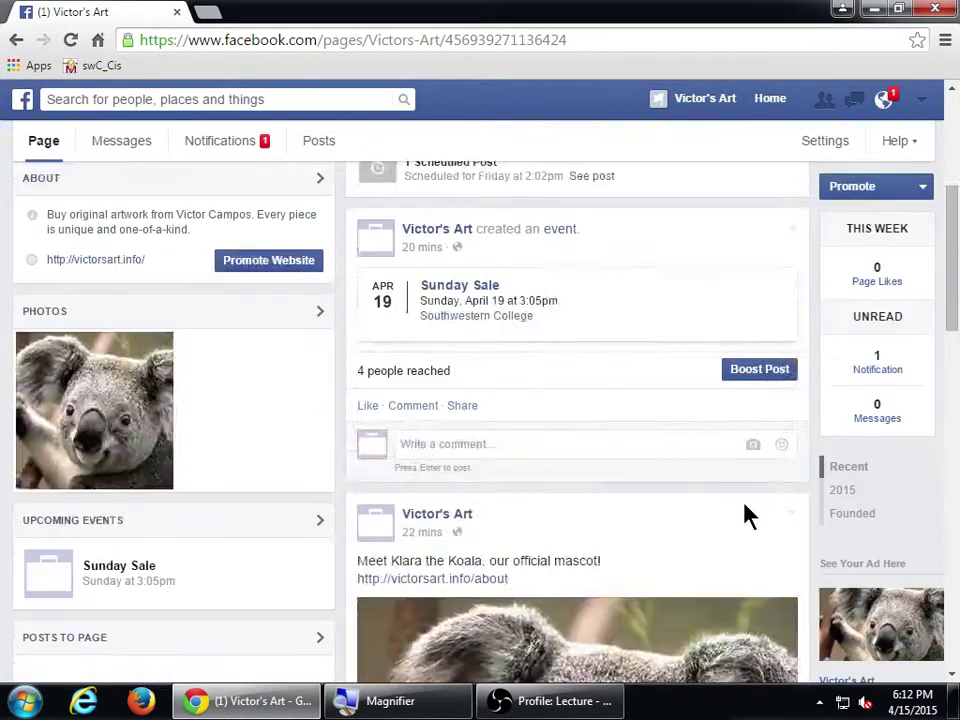
pyautogui.scroll(-1, 711, 487)
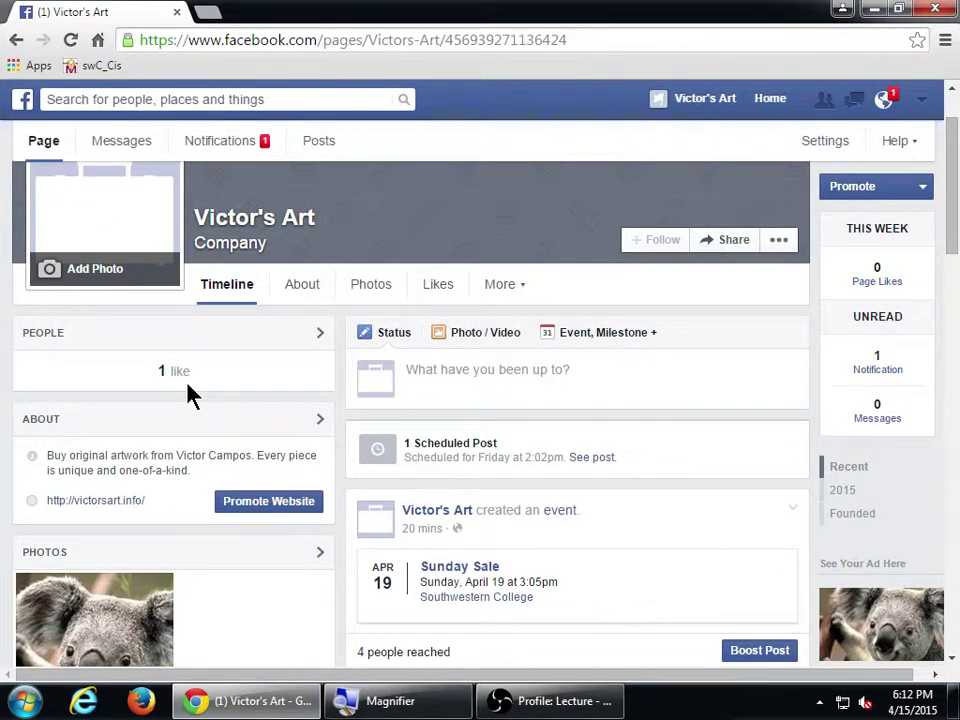
pyautogui.click(862, 358)
pyautogui.scroll(-6, 816, 354)
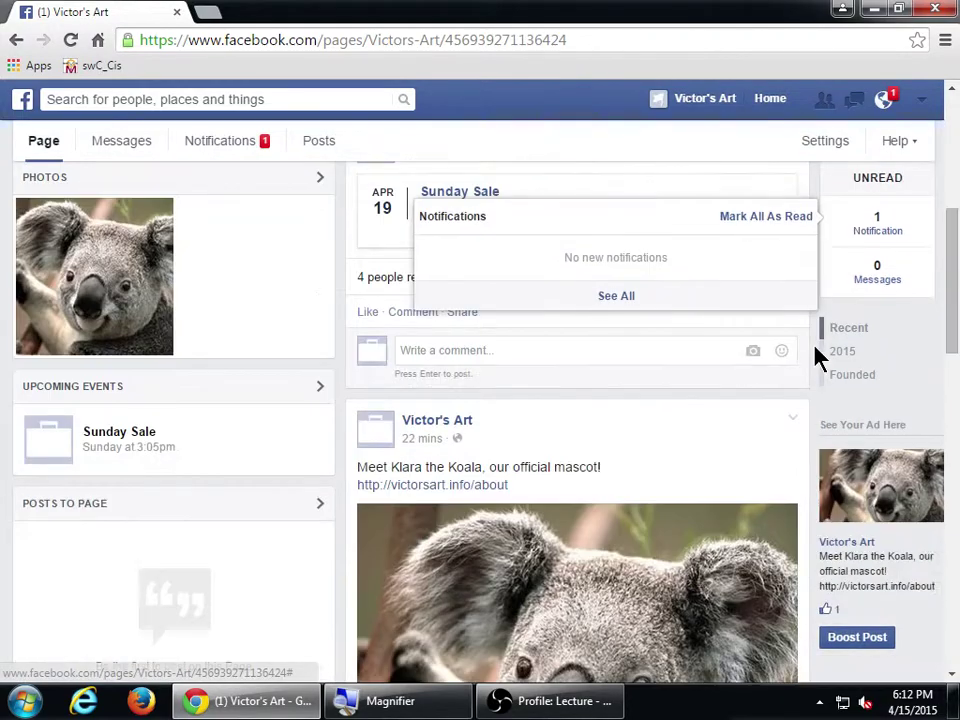
pyautogui.scroll(-3, 476, 525)
pyautogui.scroll(-5, 360, 468)
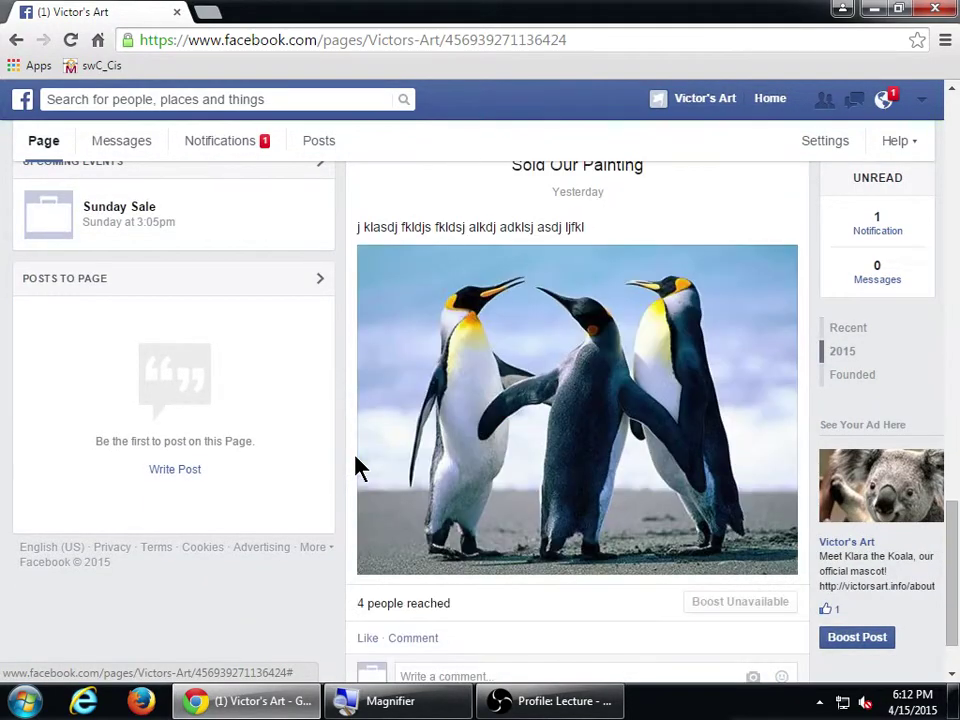
pyautogui.scroll(15, 357, 465)
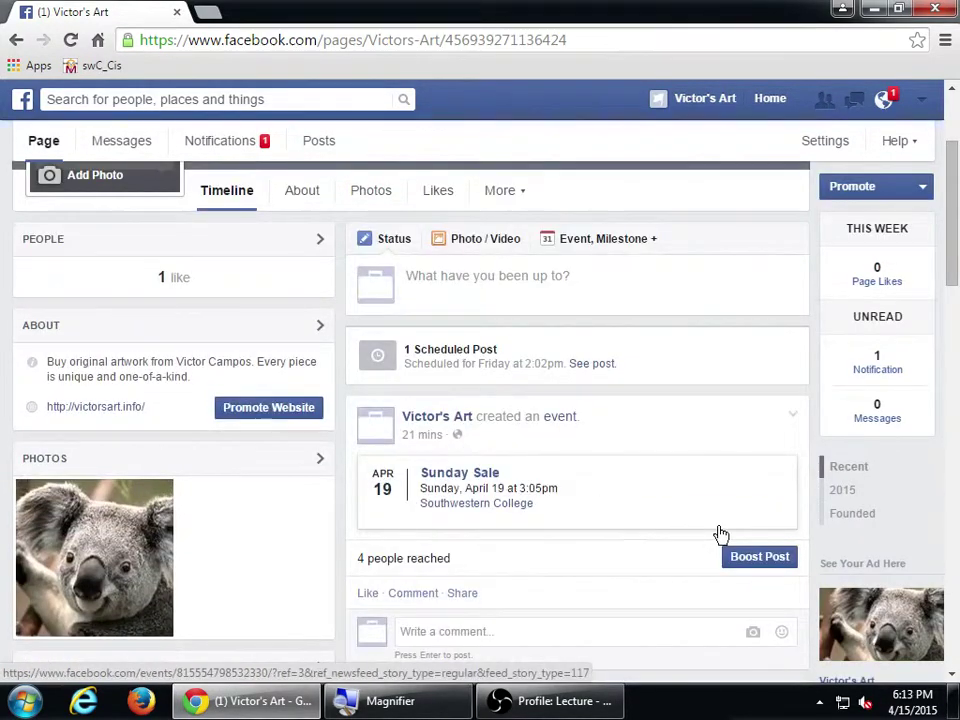
# - Reopen the koala post's boost settings, try a total budget of 1, and cancel the boost
pyautogui.scroll(-8, 720, 536)
pyautogui.click(735, 306)
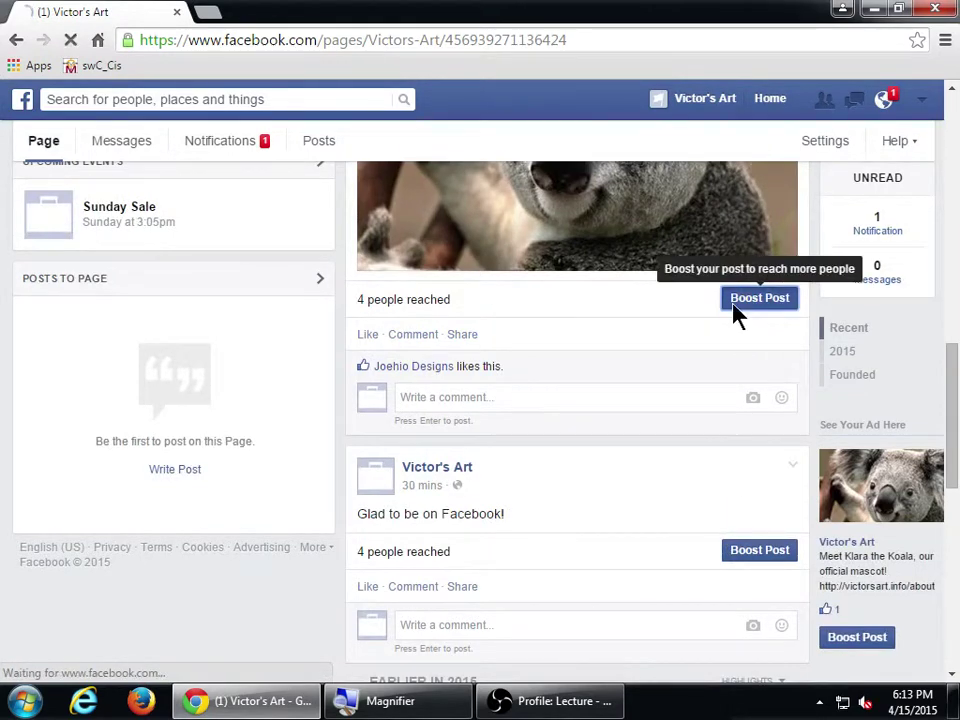
pyautogui.tripleClick(651, 484)
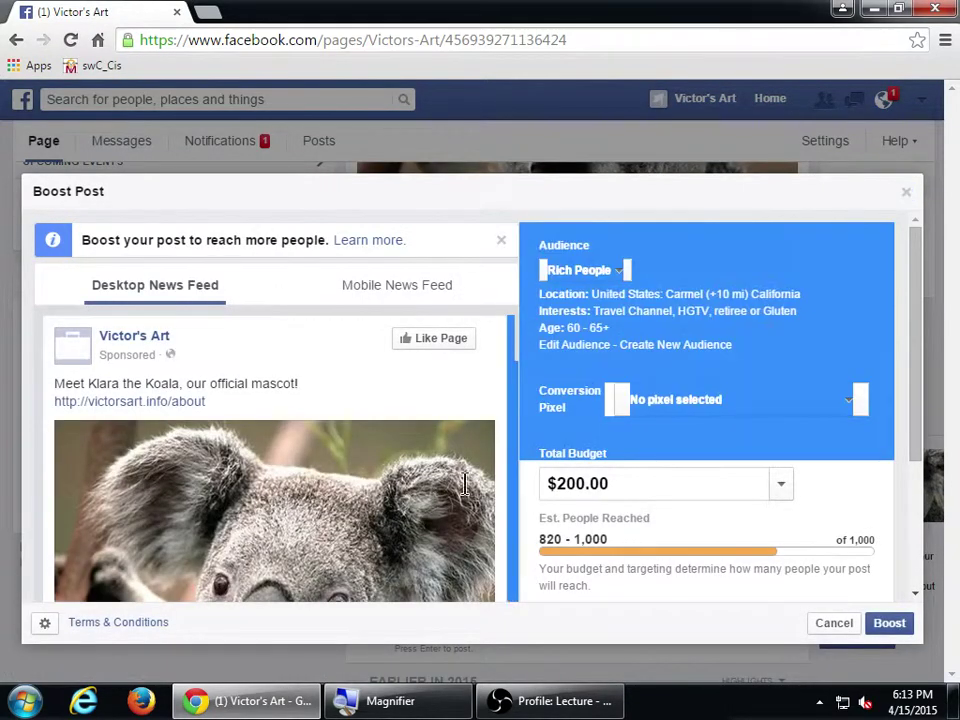
pyautogui.click(630, 484)
pyautogui.moveTo(630, 484); pyautogui.dragTo(495, 510)
pyautogui.write('1')
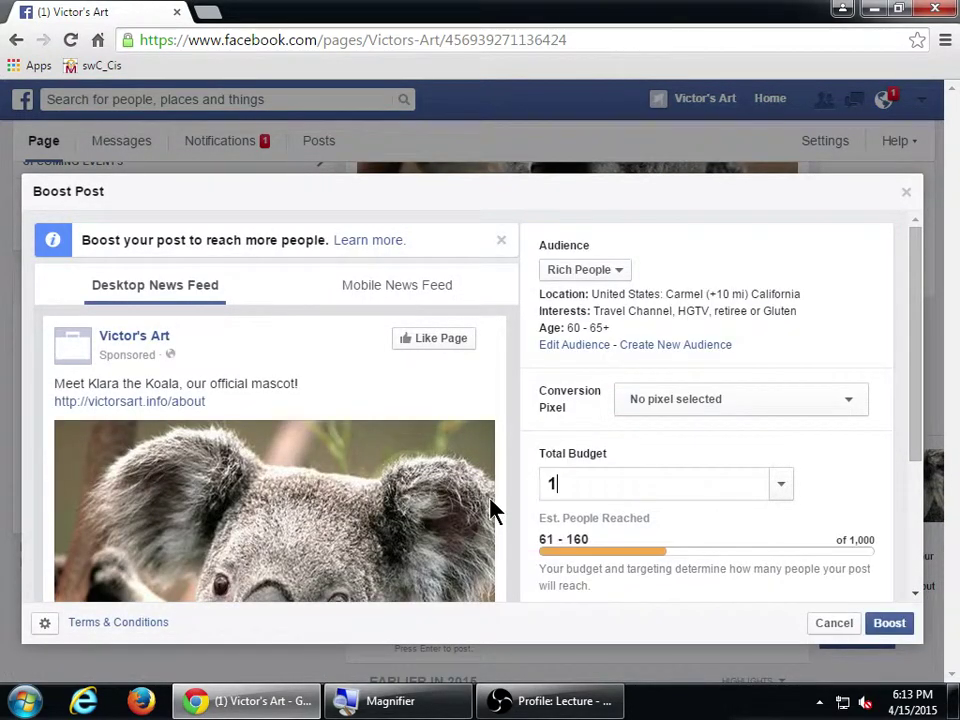
pyautogui.scroll(-3, 606, 497)
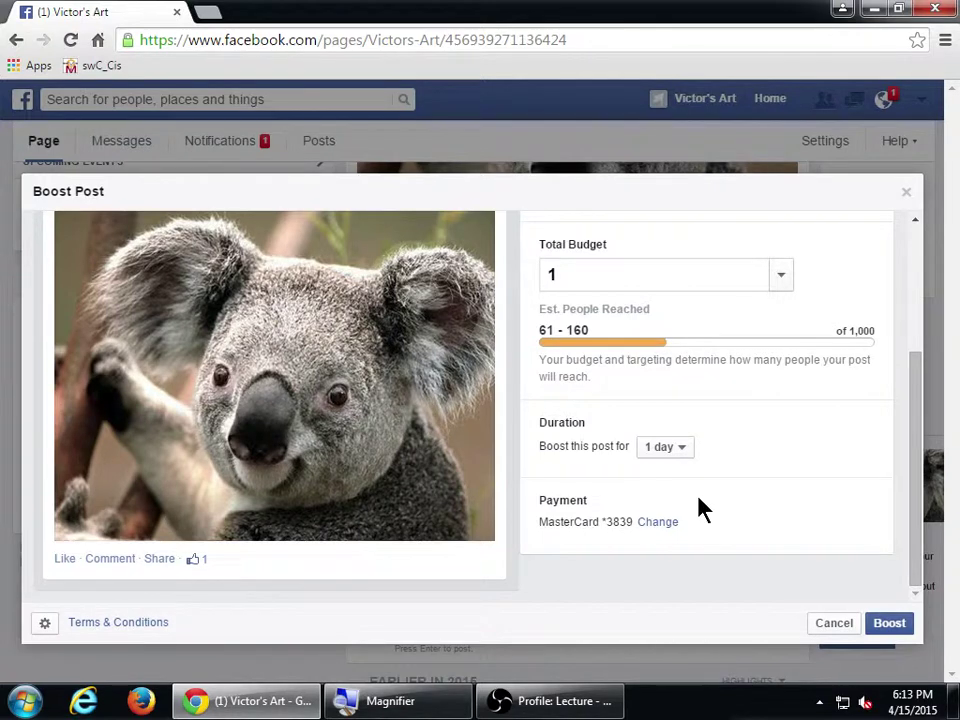
pyautogui.click(832, 624)
# - Switch to using Facebook as the Aqui es Texcoco page
pyautogui.scroll(3, 758, 467)
pyautogui.scroll(6, 758, 467)
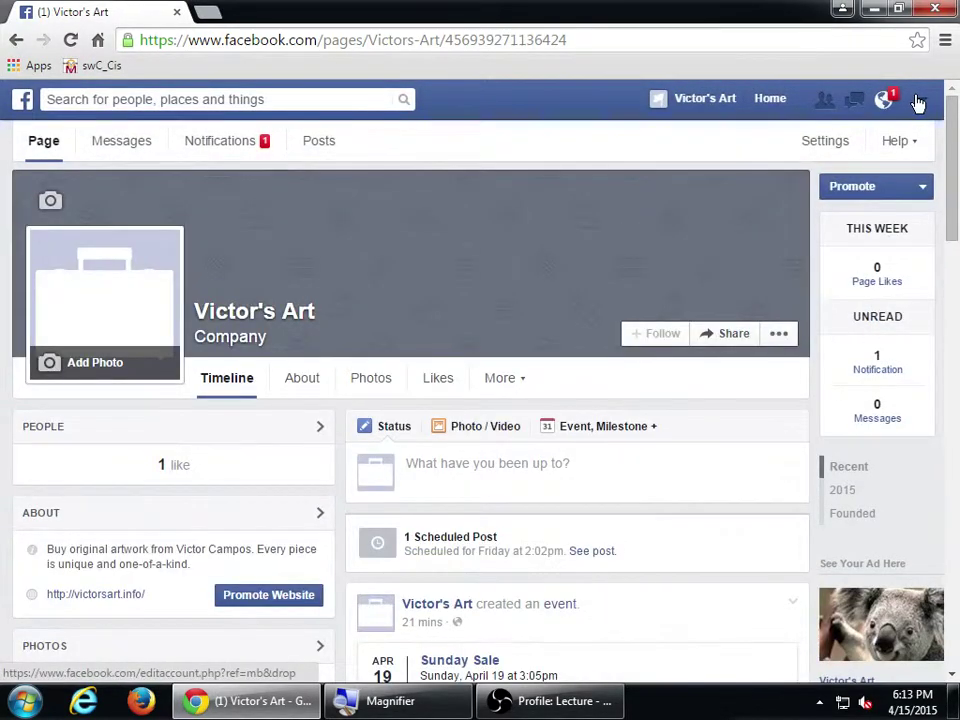
pyautogui.click(917, 100)
pyautogui.click(822, 222)
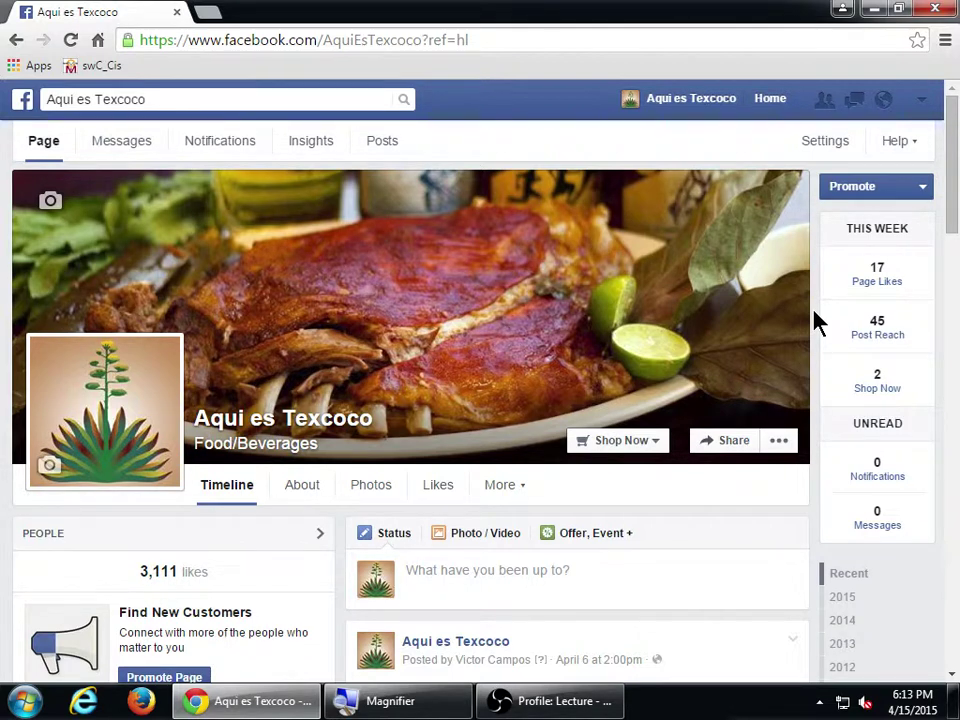
# - Switch back to using Facebook as the Victor's Art page
pyautogui.click(928, 104)
pyautogui.scroll(-3, 847, 197)
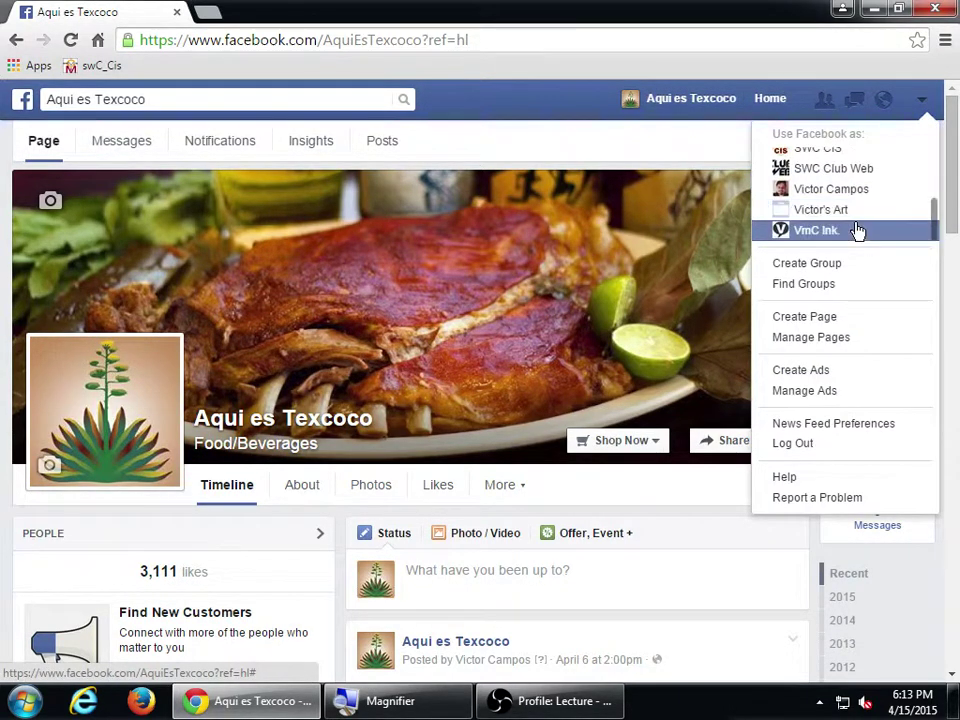
pyautogui.click(848, 211)
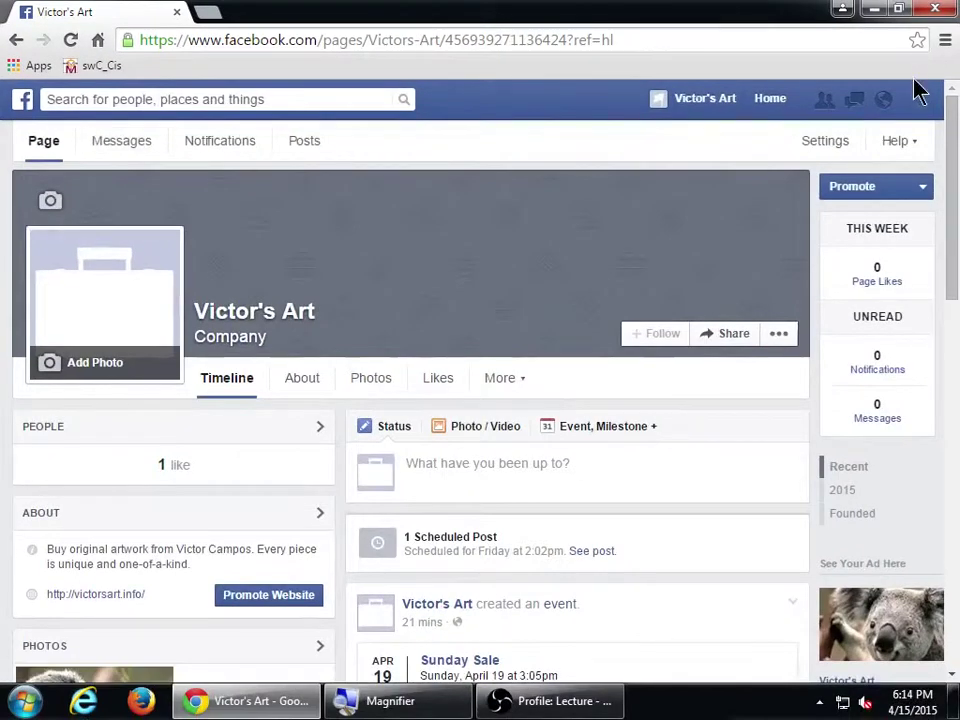
# - Use Facebook as Aqui es Texcoco and review the page's Insights overview of likes, reach, engagement and recent posts
pyautogui.click(920, 100)
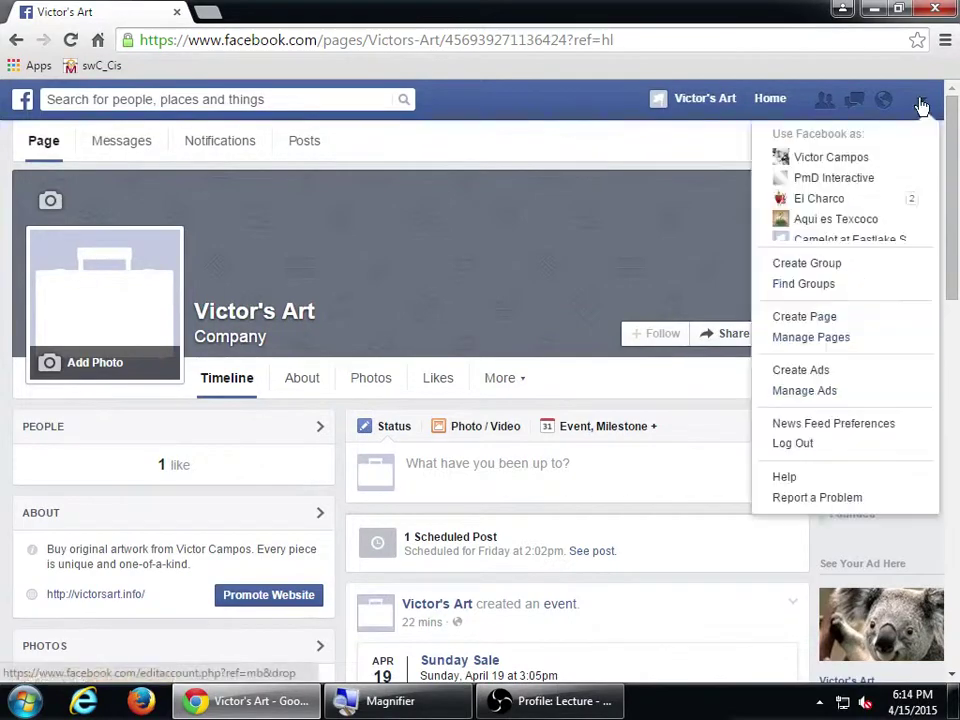
pyautogui.click(852, 218)
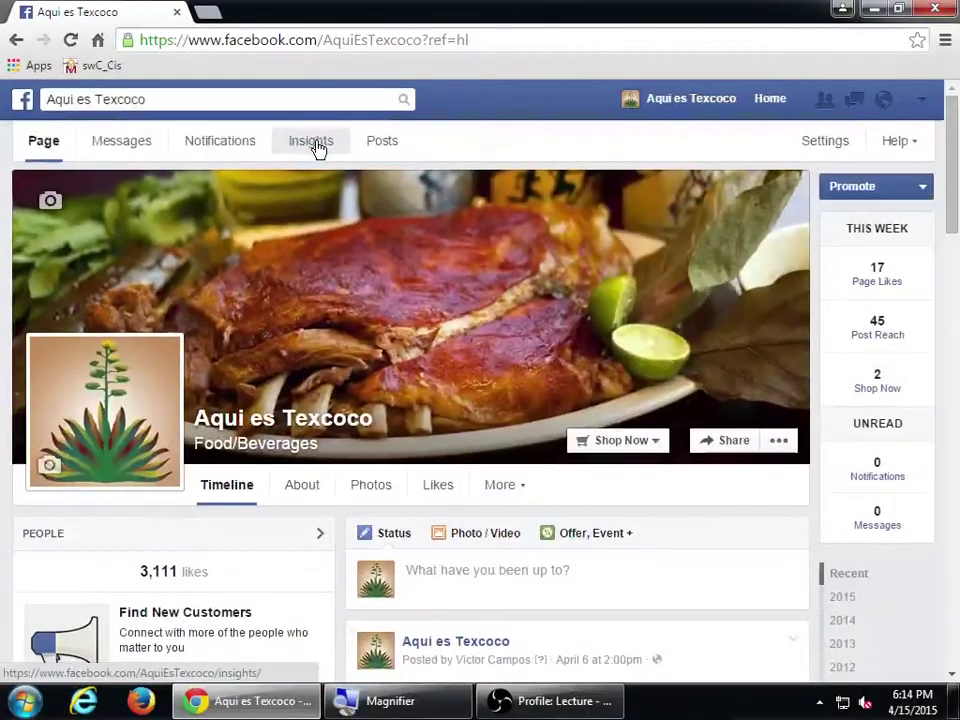
pyautogui.click(630, 220)
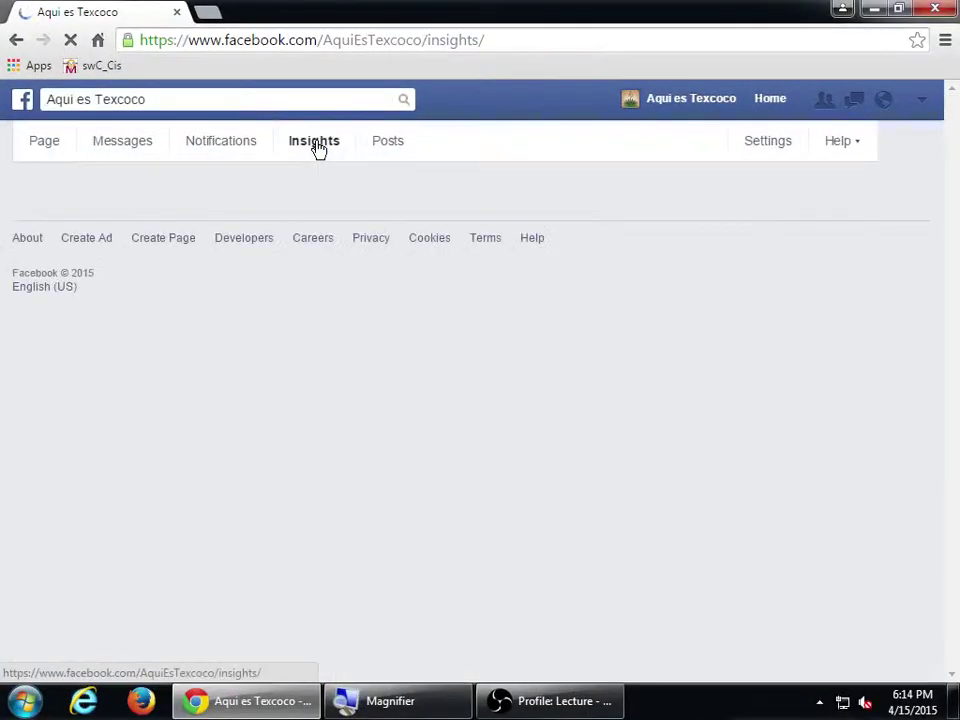
pyautogui.scroll(-4, 815, 275)
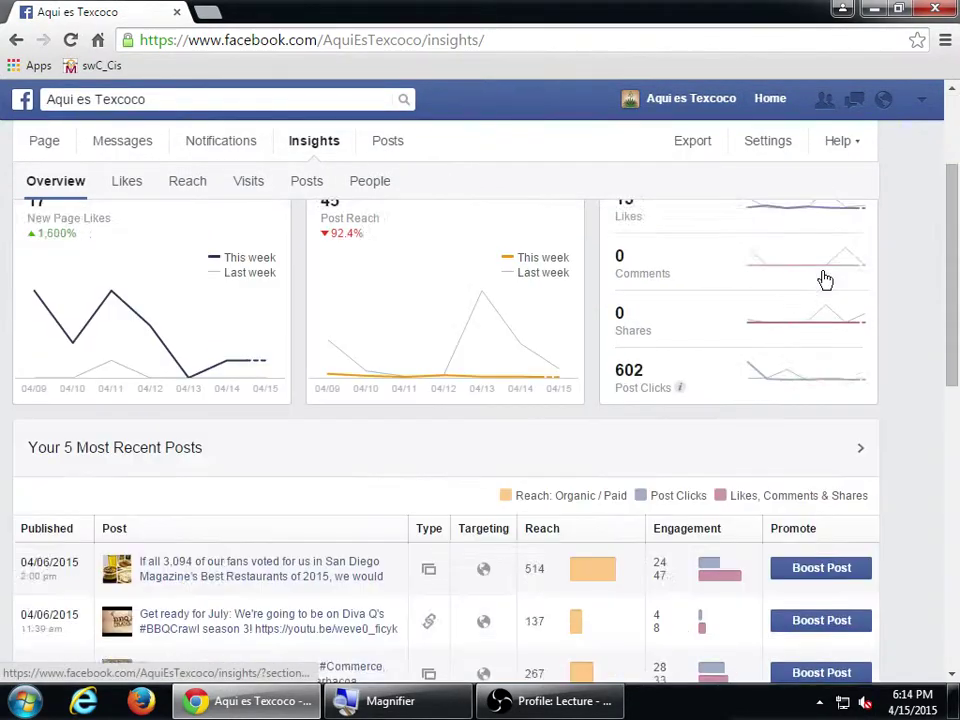
pyautogui.scroll(4, 825, 278)
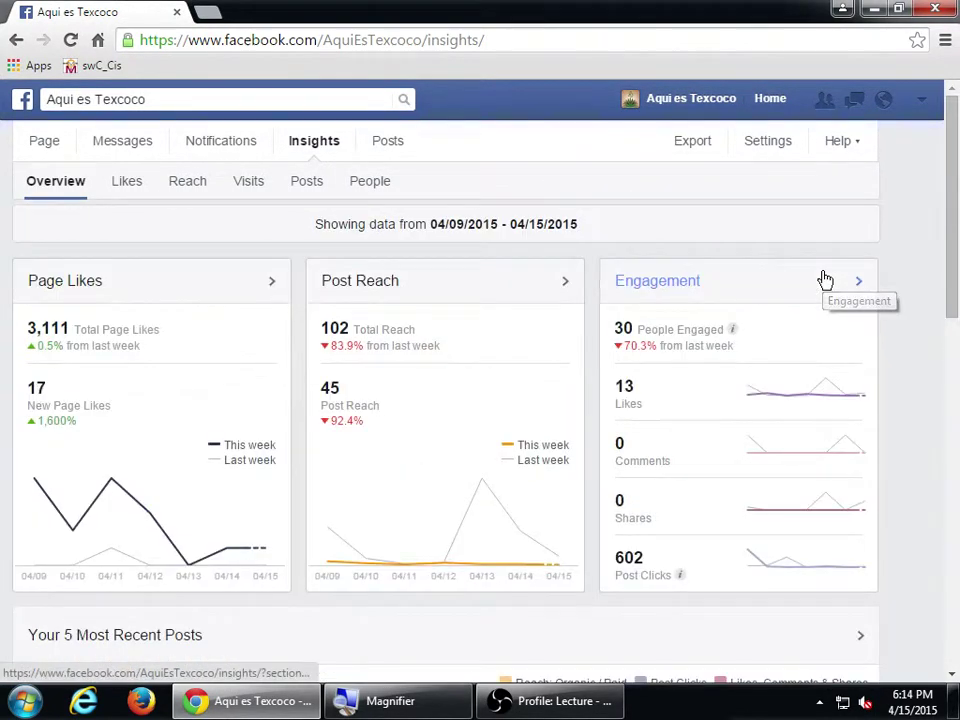
# - Open the Reach insights, shift the date range to 1/21/2015 through 2/18/2015, and examine organic and paid post reach
pyautogui.click(189, 189)
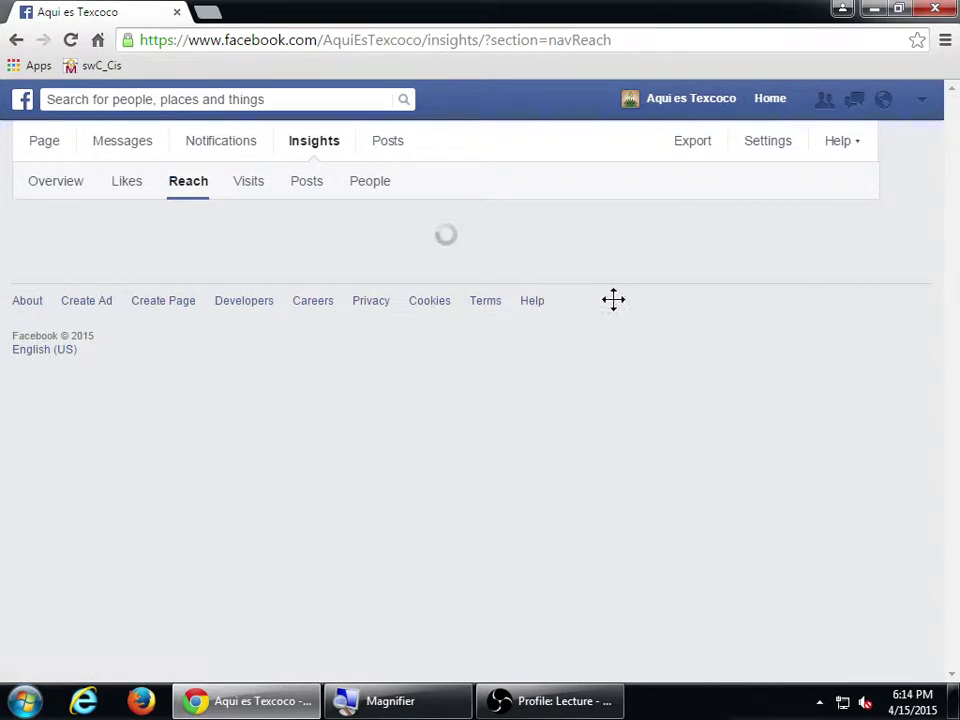
pyautogui.scroll(-1, 829, 339)
pyautogui.scroll(1, 827, 343)
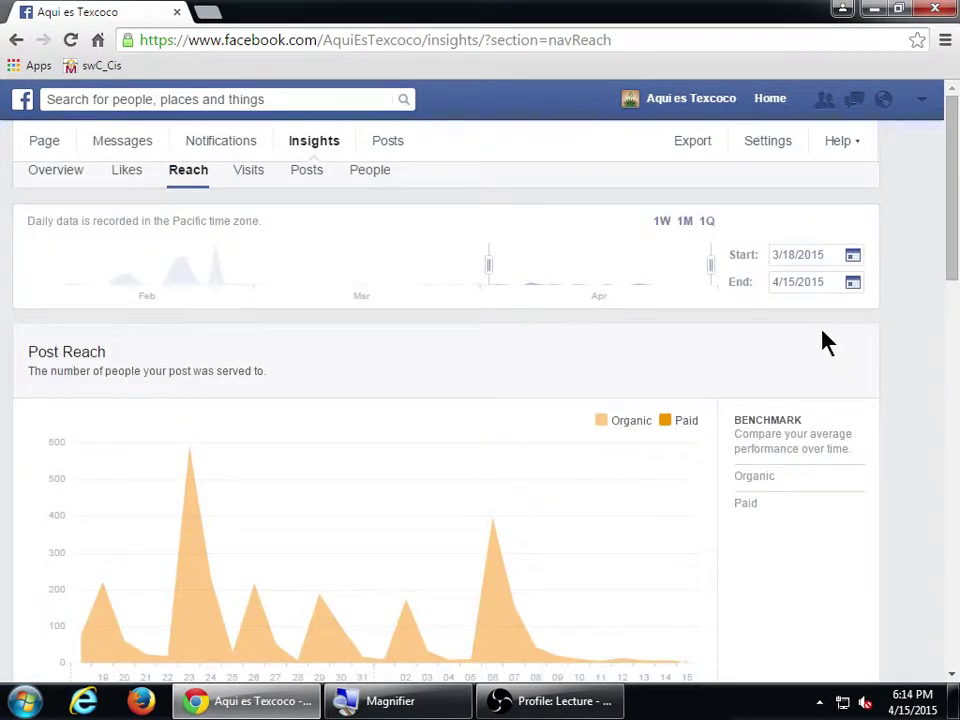
pyautogui.moveTo(613, 274); pyautogui.dragTo(191, 268)
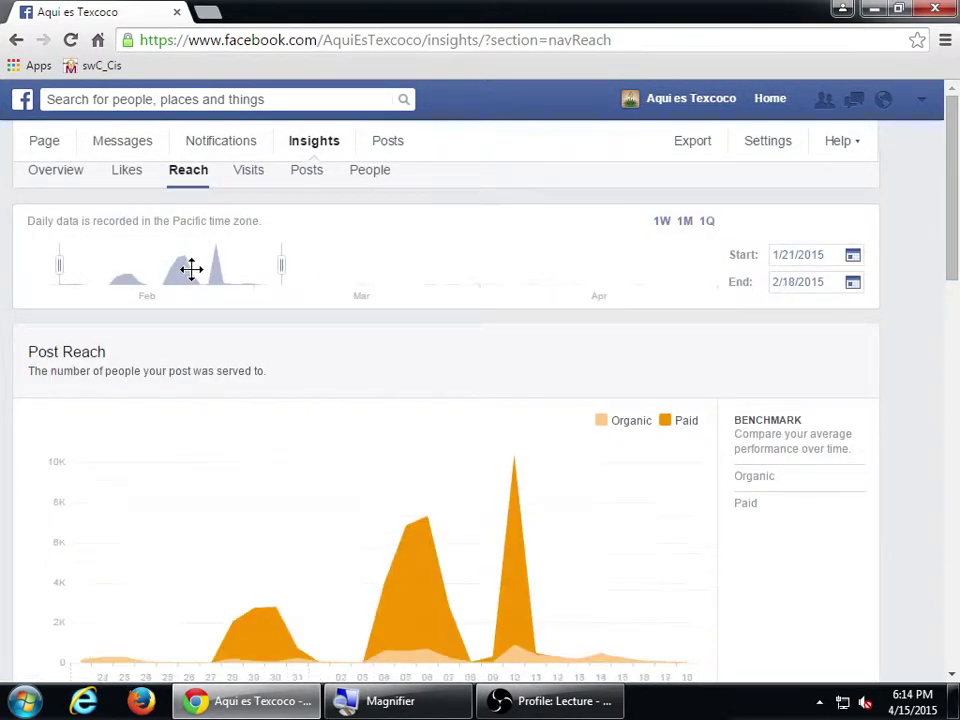
pyautogui.scroll(-1, 527, 439)
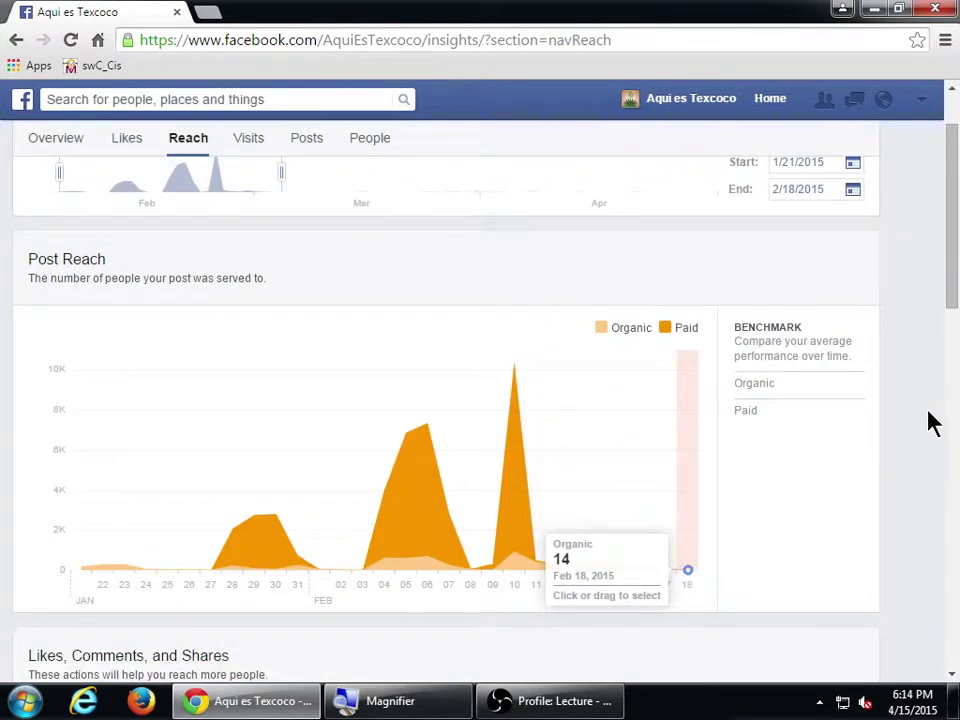
pyautogui.moveTo(950, 298)
pyautogui.mouseDown()
pyautogui.moveTo(950, 306)
pyautogui.moveTo(950, 278)
pyautogui.mouseUp()
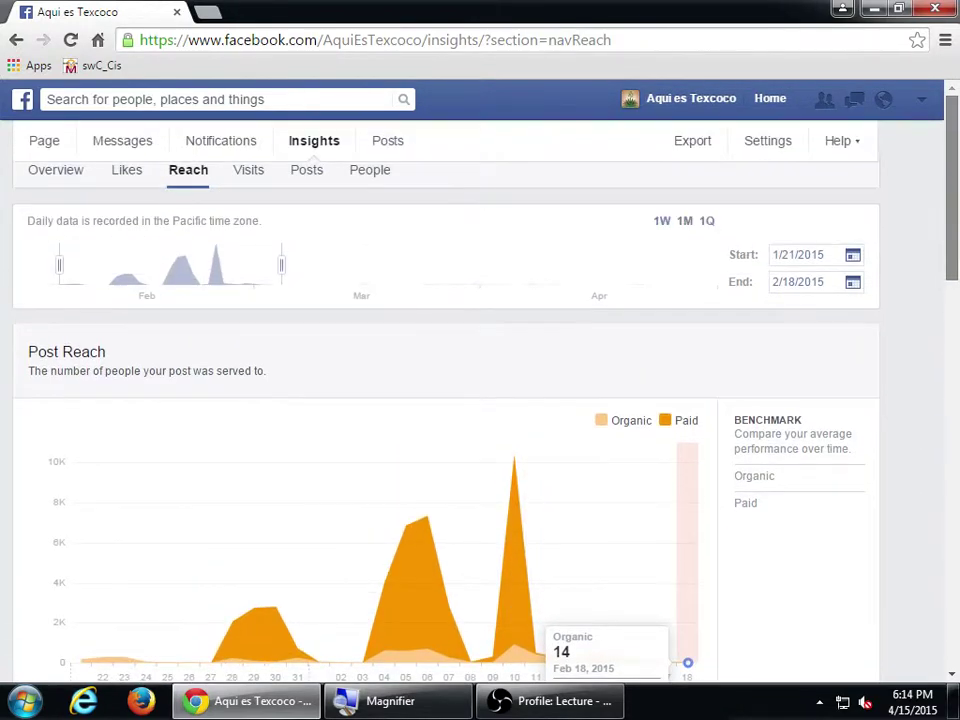
pyautogui.scroll(-2, 512, 480)
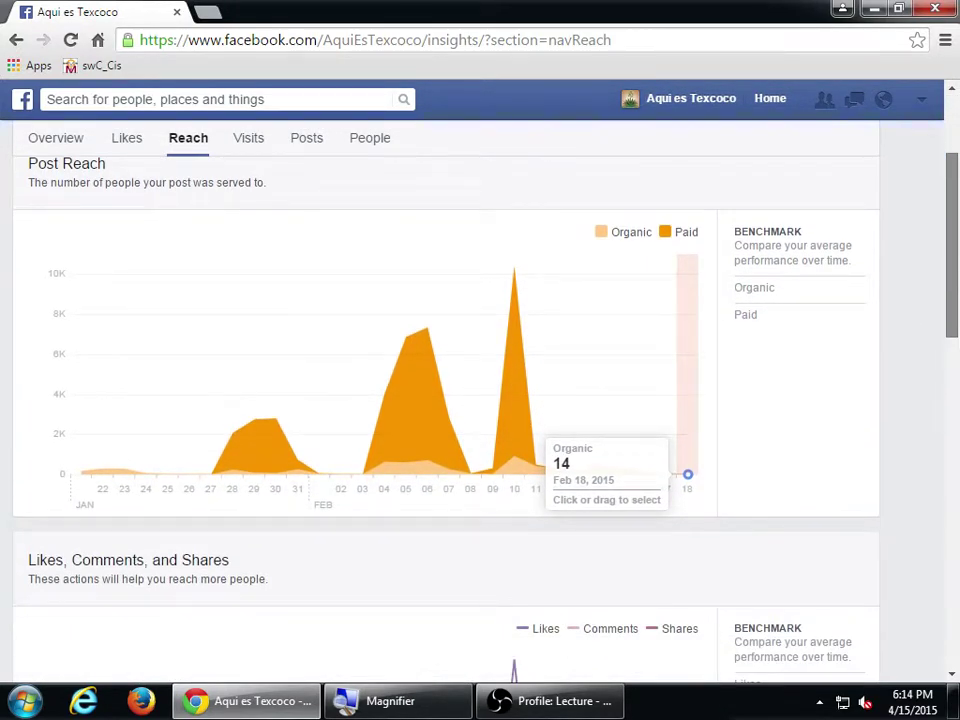